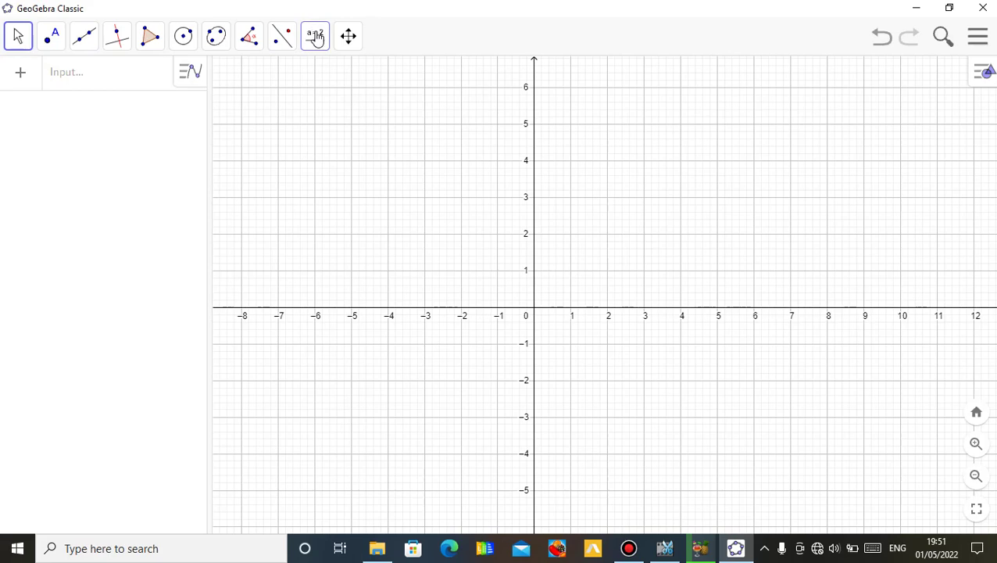
- Insert the Capture1 image from the Desktop and place it in the upper-left quadrant above the x-axis
click(316, 37)
click(341, 111)
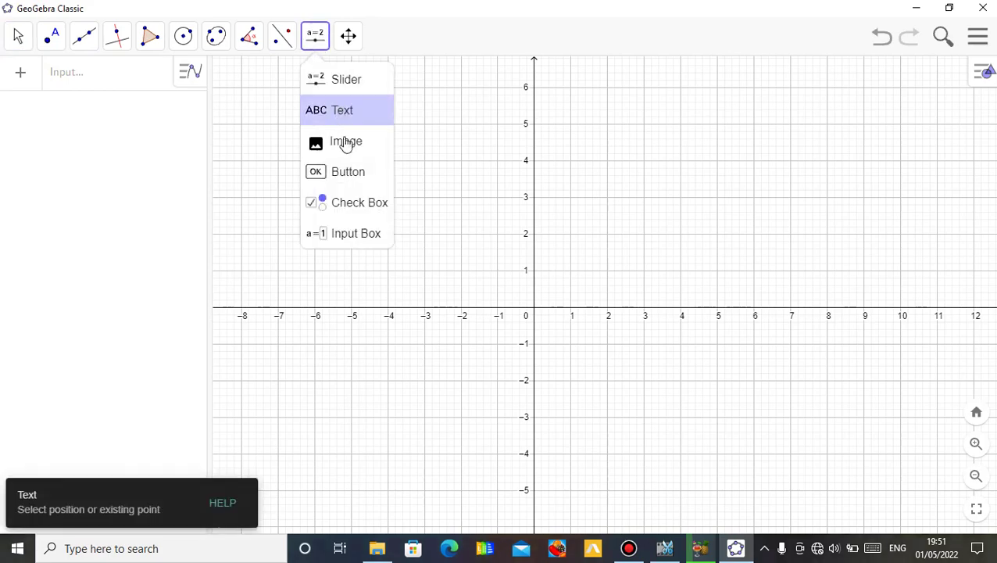
click(347, 148)
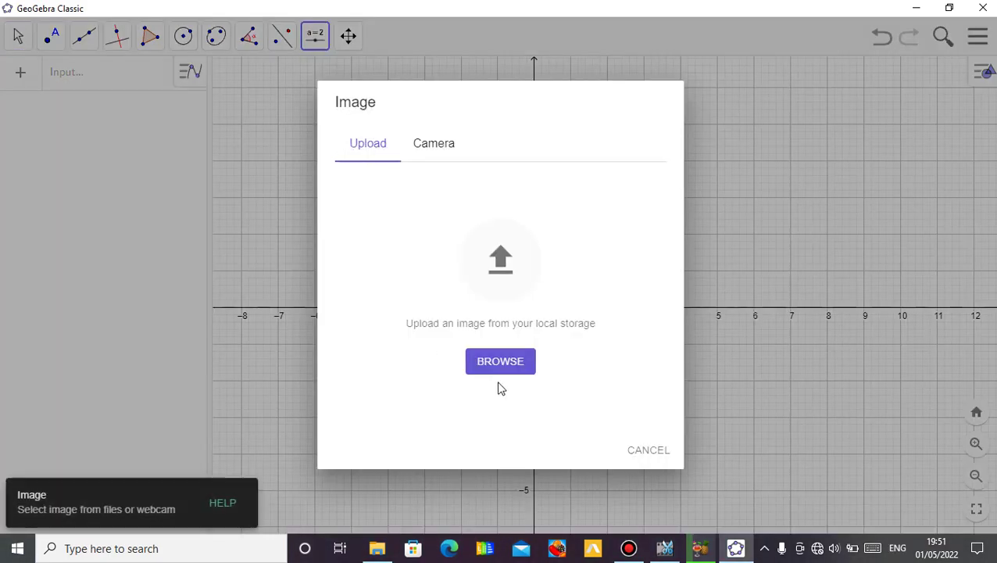
click(501, 370)
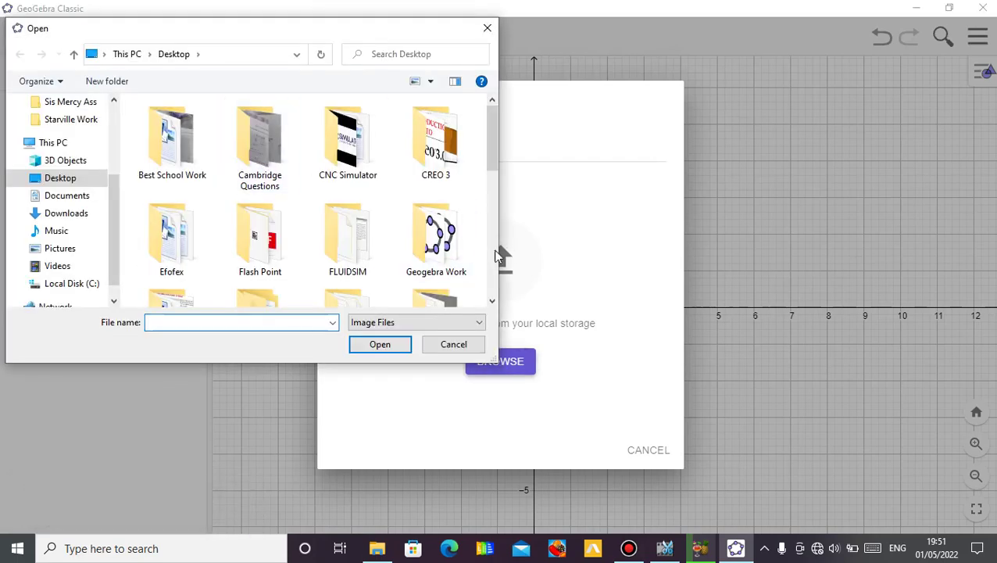
scroll(493, 259, down, 2)
scroll(494, 281, down, 3)
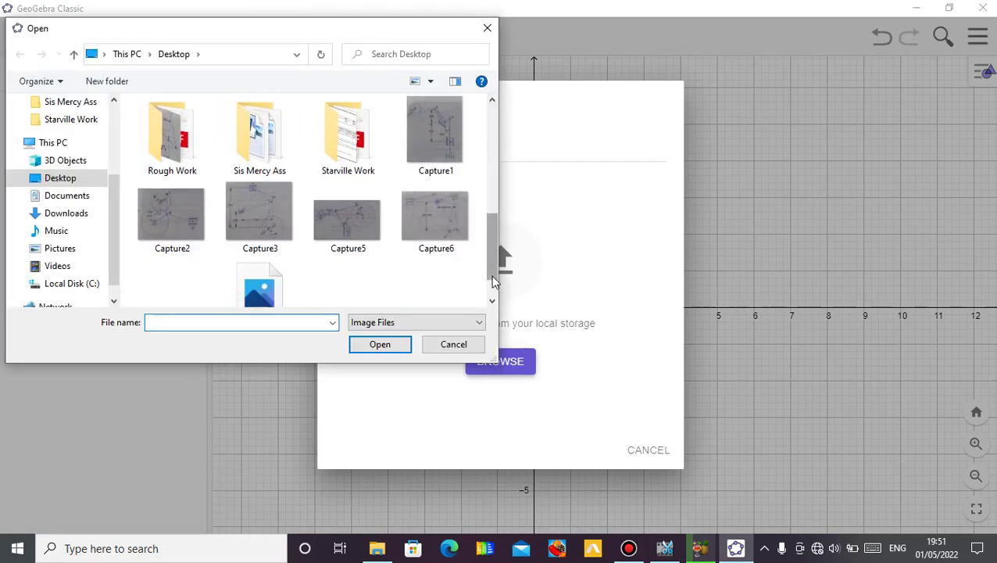
scroll(493, 275, up, 1)
scroll(490, 285, down, 2)
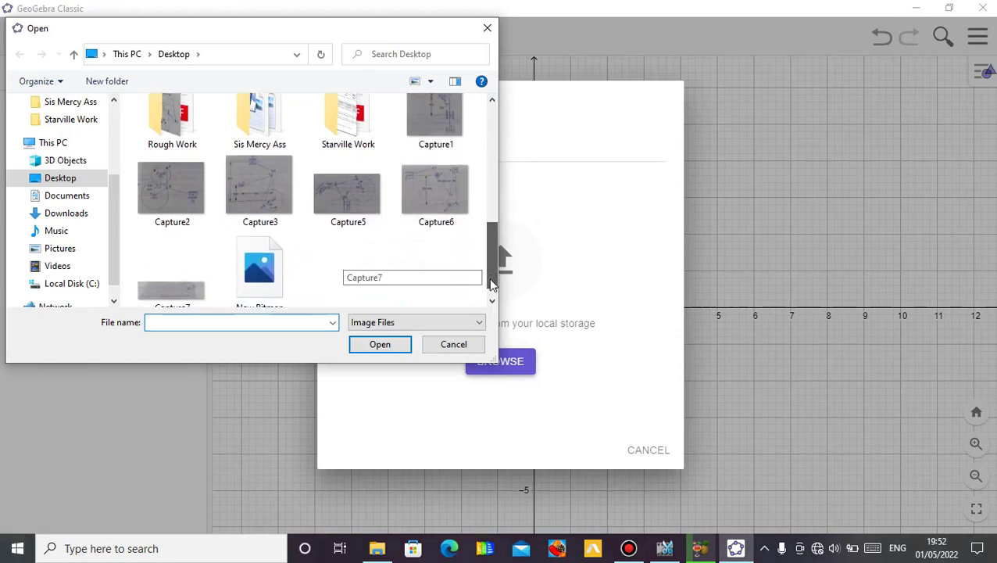
drag(490, 287, 437, 121)
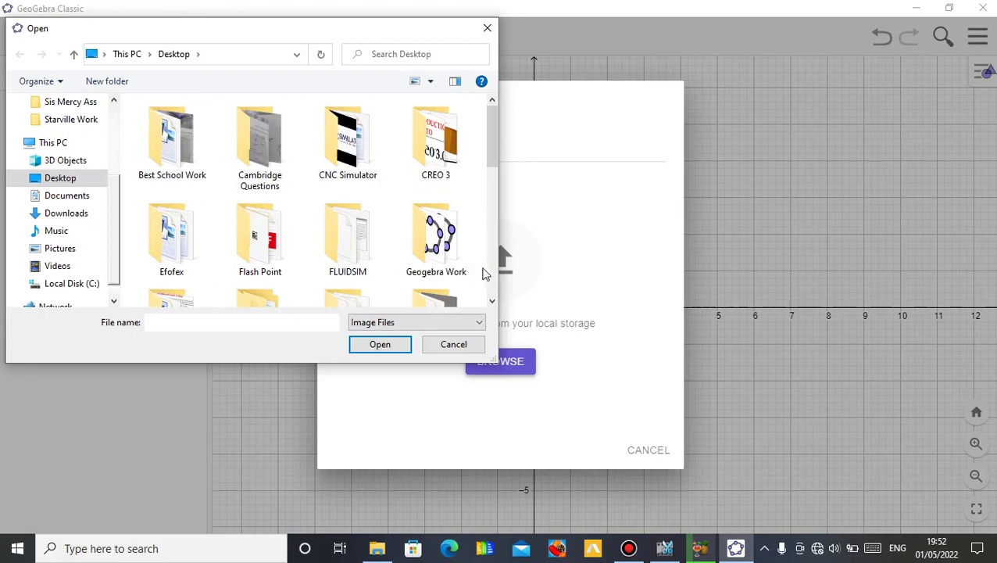
scroll(490, 275, down, 3)
scroll(491, 275, down, 3)
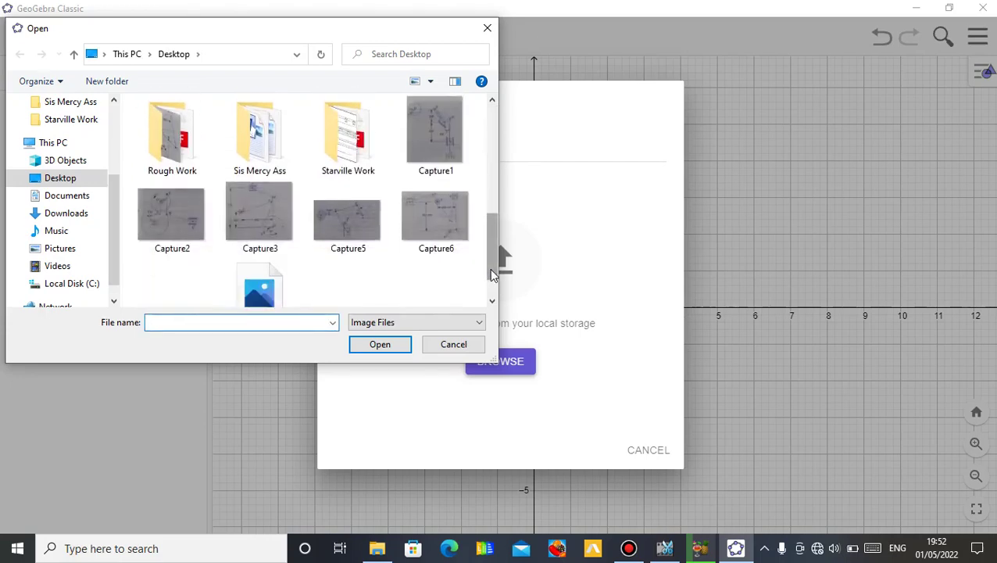
drag(492, 274, 438, 172)
click(438, 172)
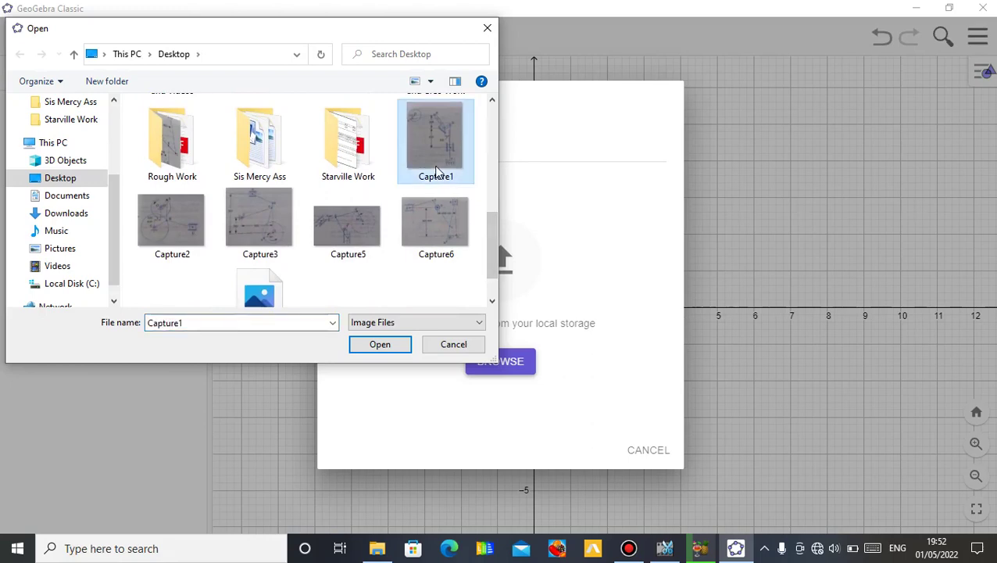
click(391, 346)
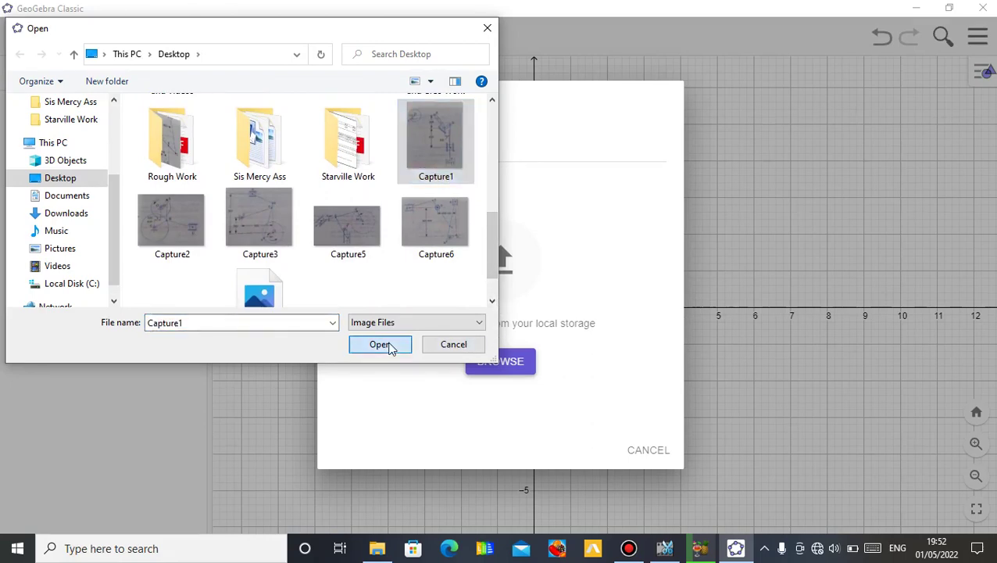
drag(467, 328, 328, 200)
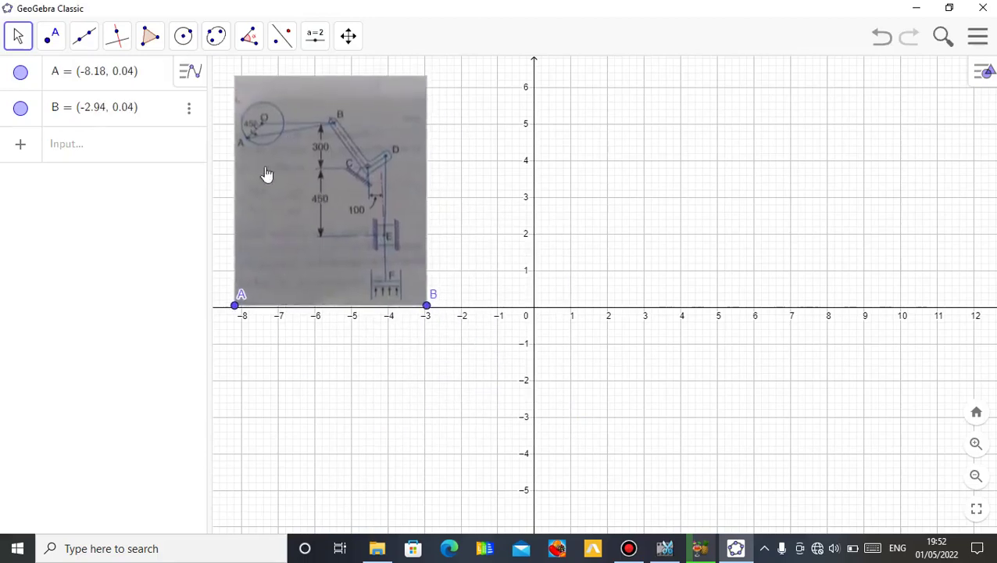
- Close the Algebra view so the graphics view fills the workspace
click(182, 77)
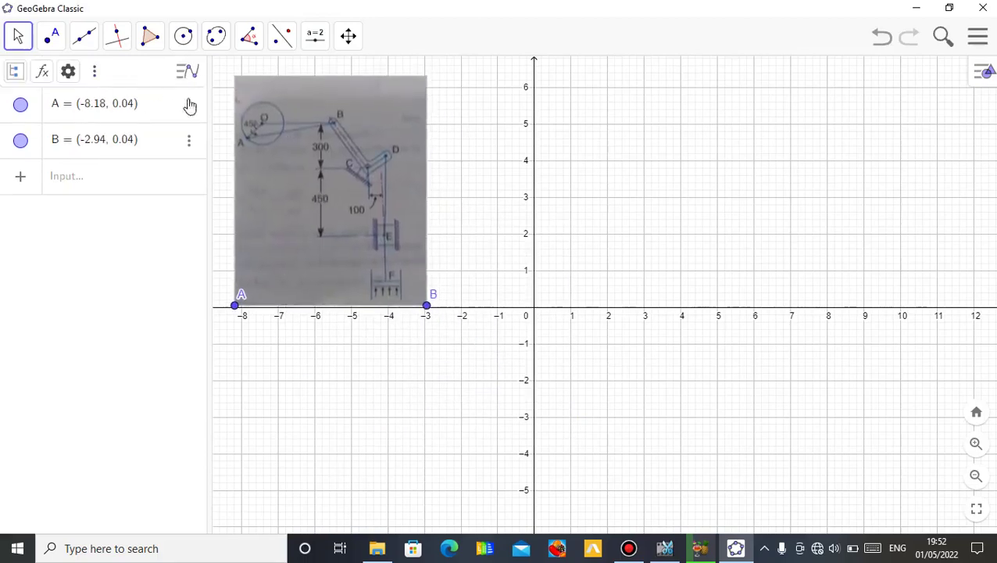
click(95, 72)
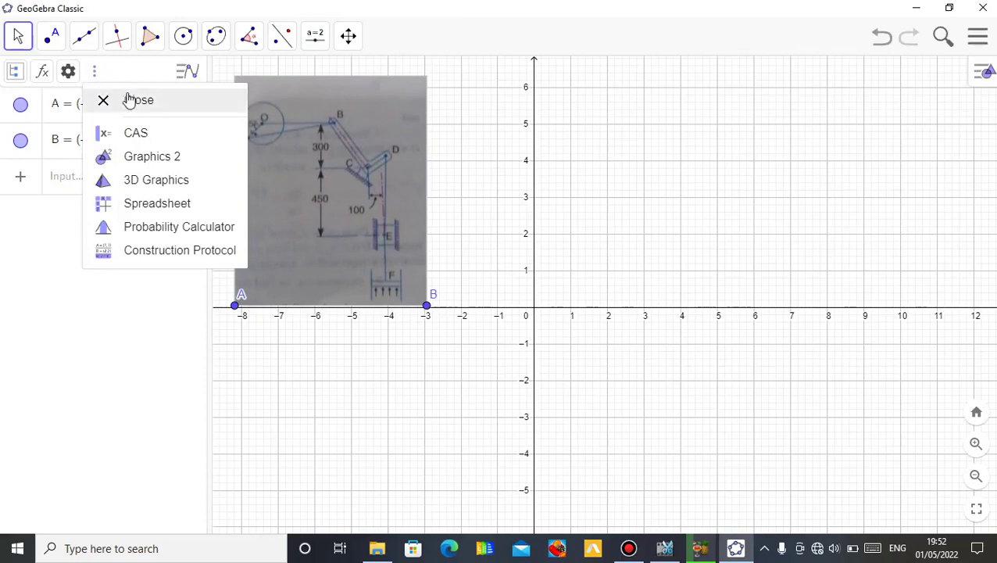
click(133, 100)
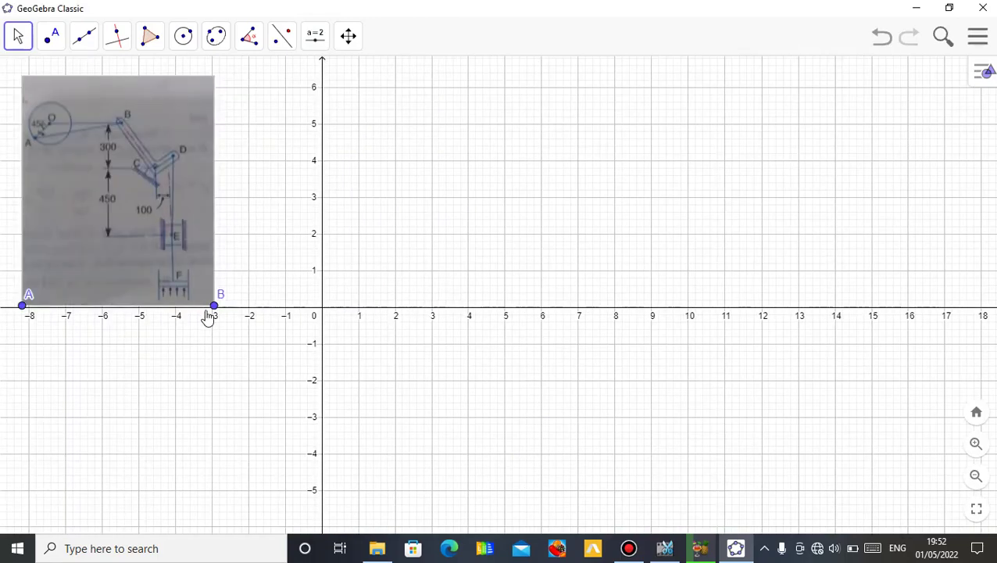
- Enlarge the linkage image to about 8 units wide using its corner points and straighten it so its base is horizontal
drag(216, 311, 286, 363)
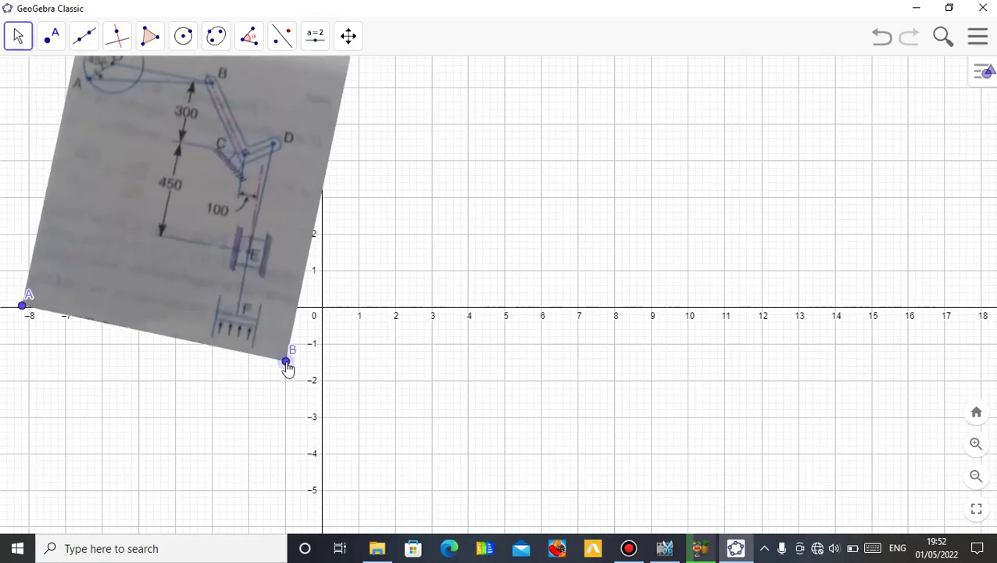
drag(149, 264, 228, 353)
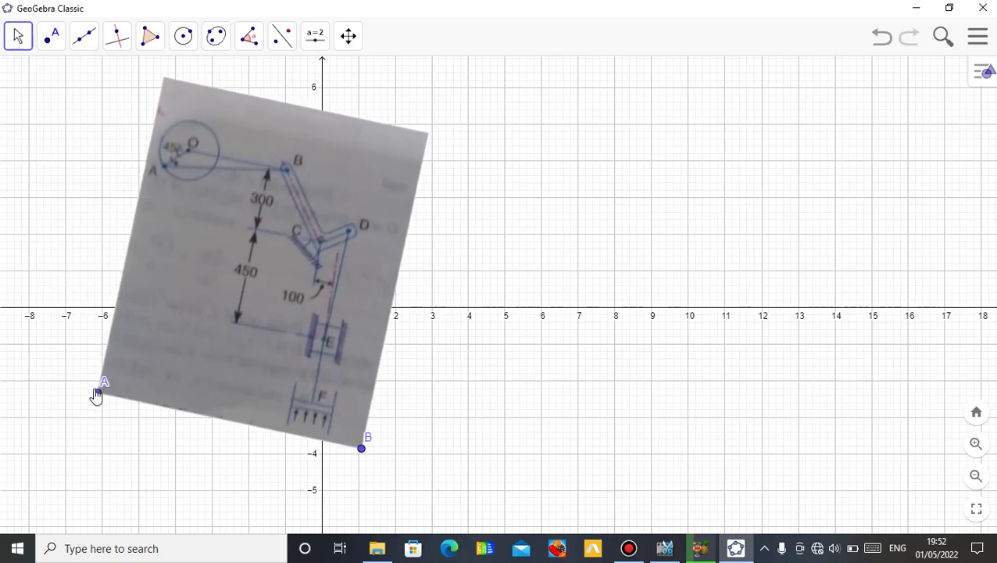
drag(96, 397, 68, 461)
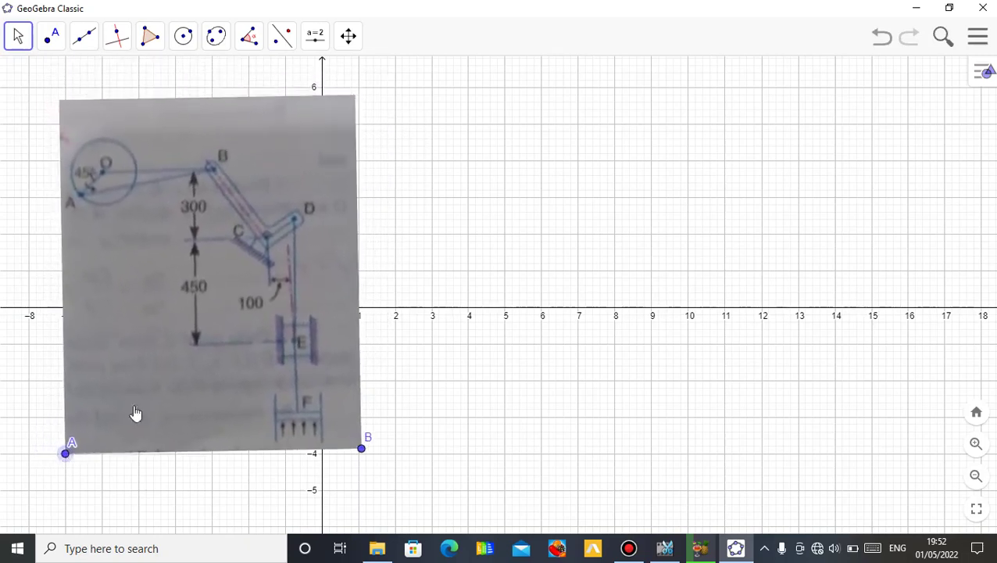
drag(231, 376, 175, 356)
drag(307, 436, 307, 436)
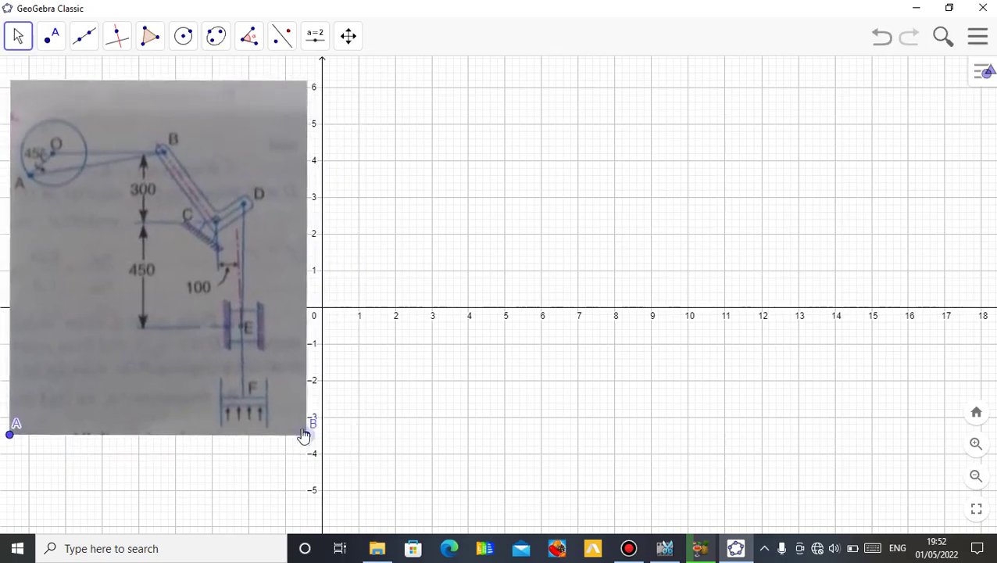
- Hide the coordinate axes in the graphics view, keeping the grid
drag(408, 274, 480, 275)
right_click(476, 269)
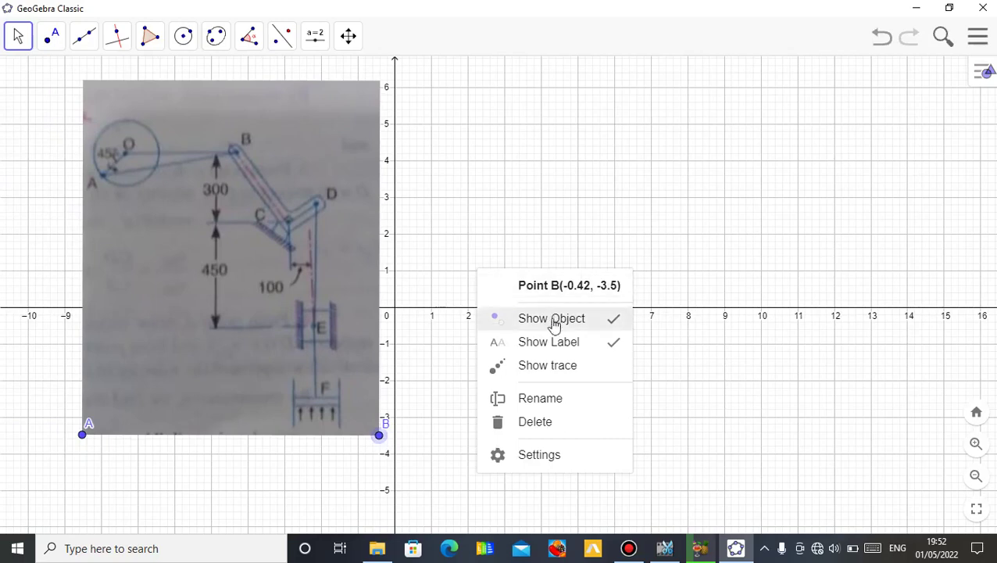
click(637, 106)
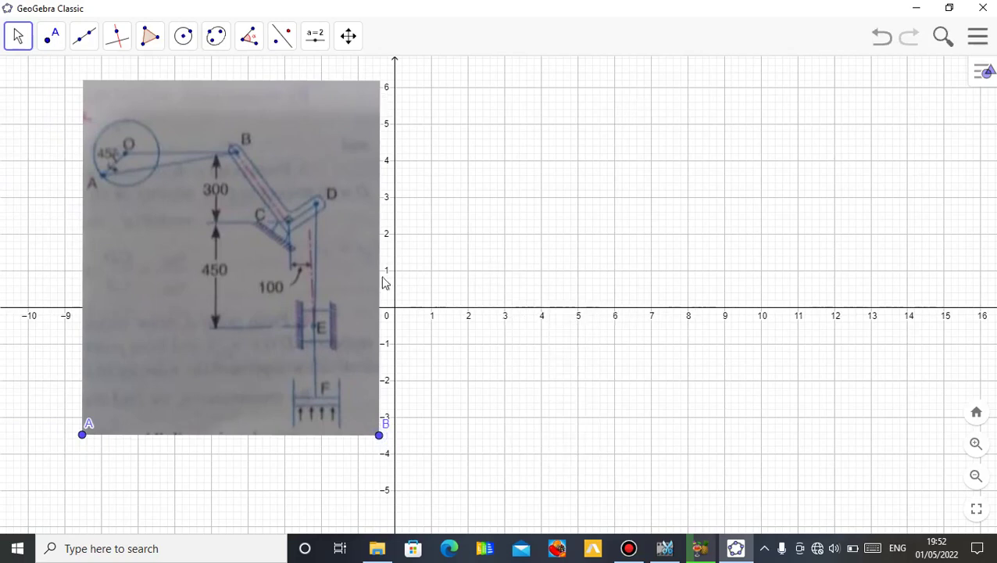
right_click(591, 209)
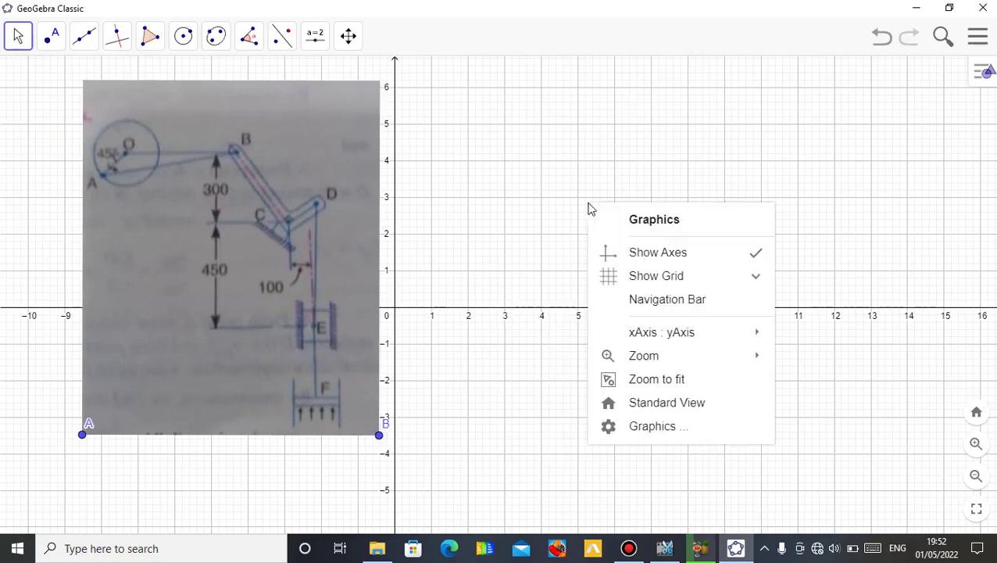
click(668, 257)
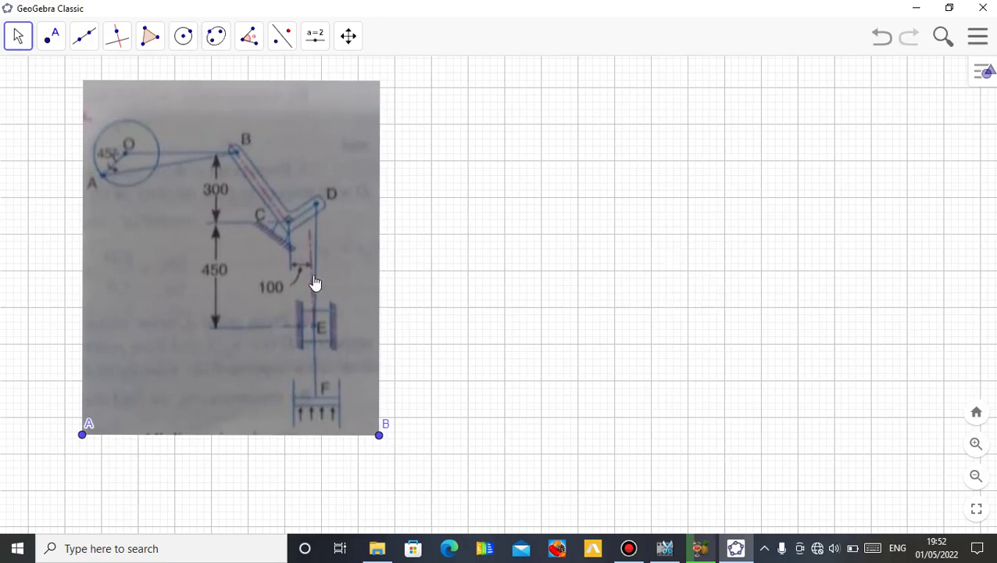
- Move the linkage image to the far left of the graphics view and shift corner point A's label below its point
drag(314, 283, 258, 295)
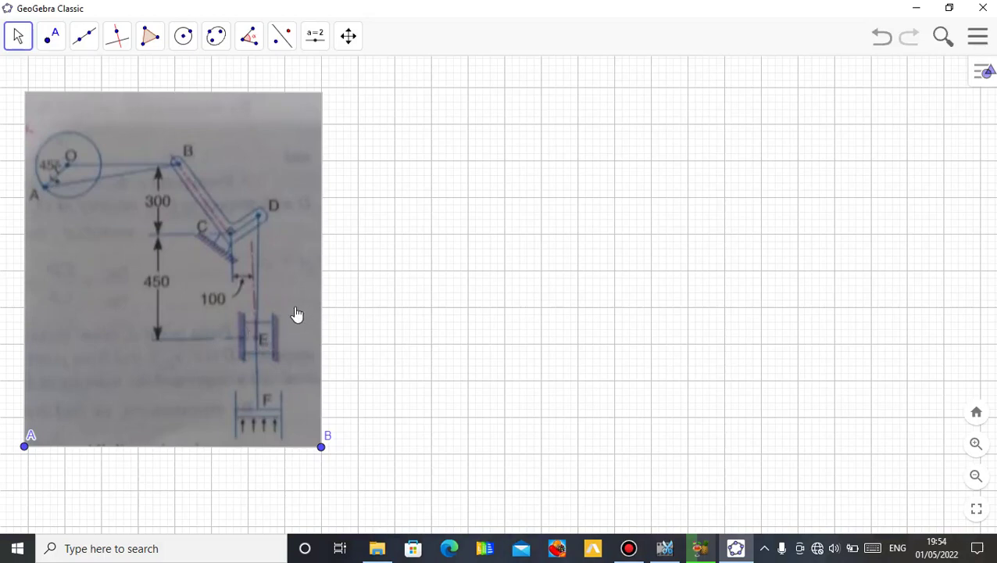
drag(288, 354, 268, 346)
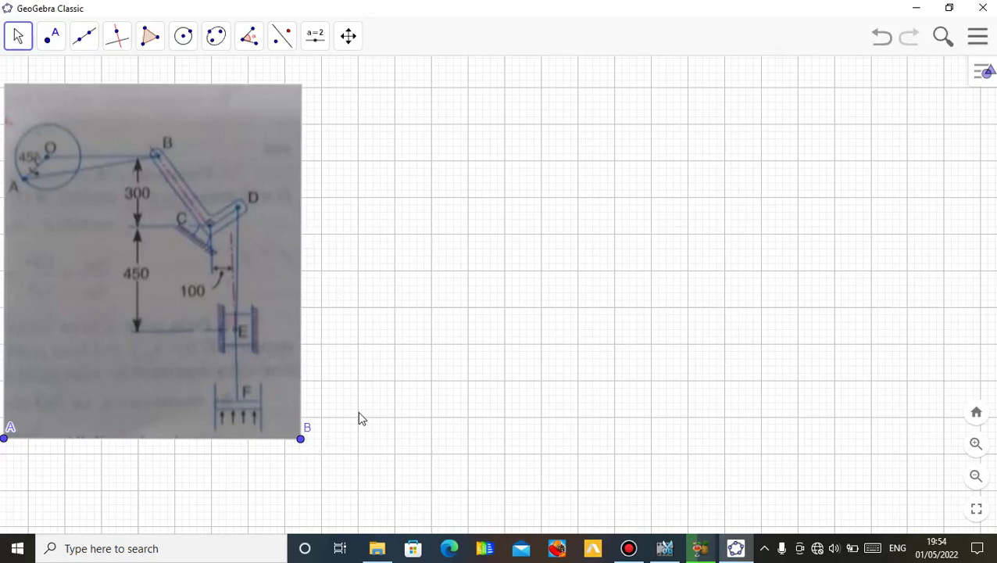
drag(198, 387, 203, 387)
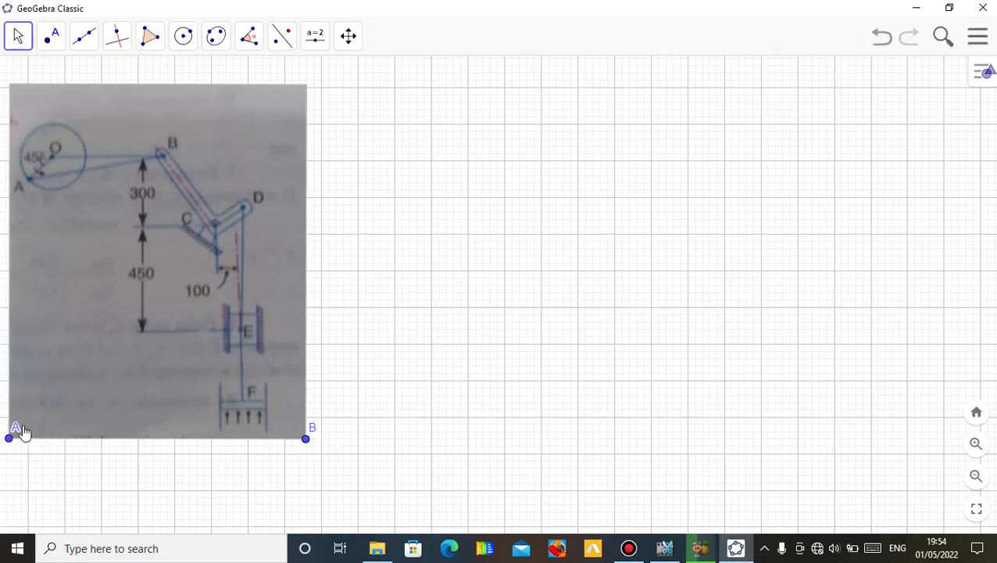
drag(17, 430, 10, 463)
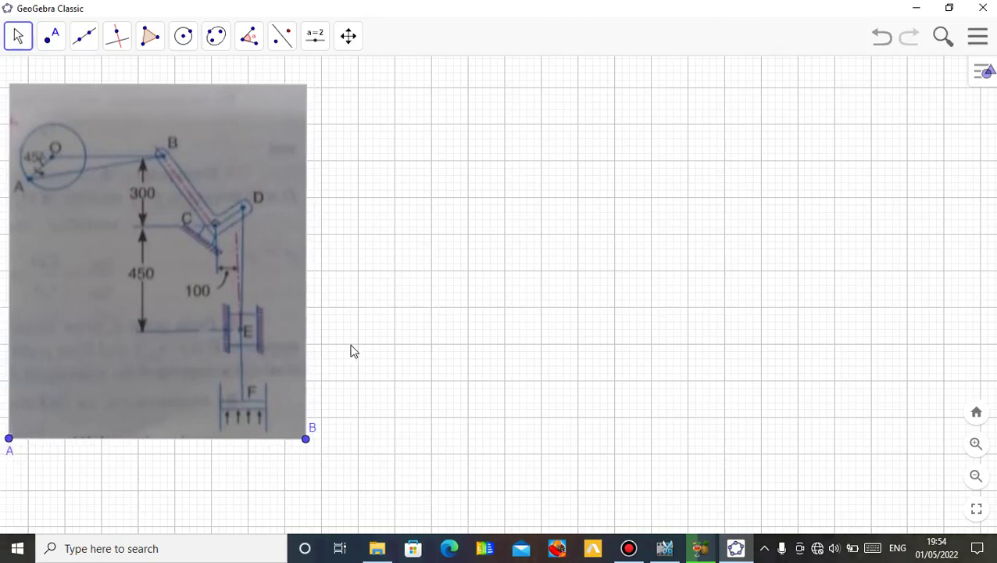
- Place a point on the grid beside the upper part of the linkage image and rename it O
click(50, 35)
click(74, 78)
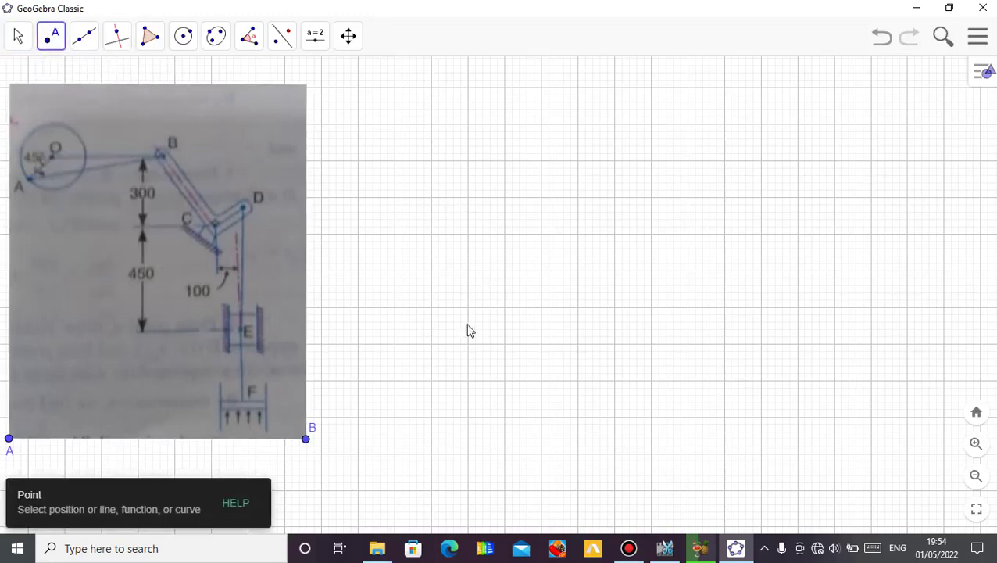
click(431, 160)
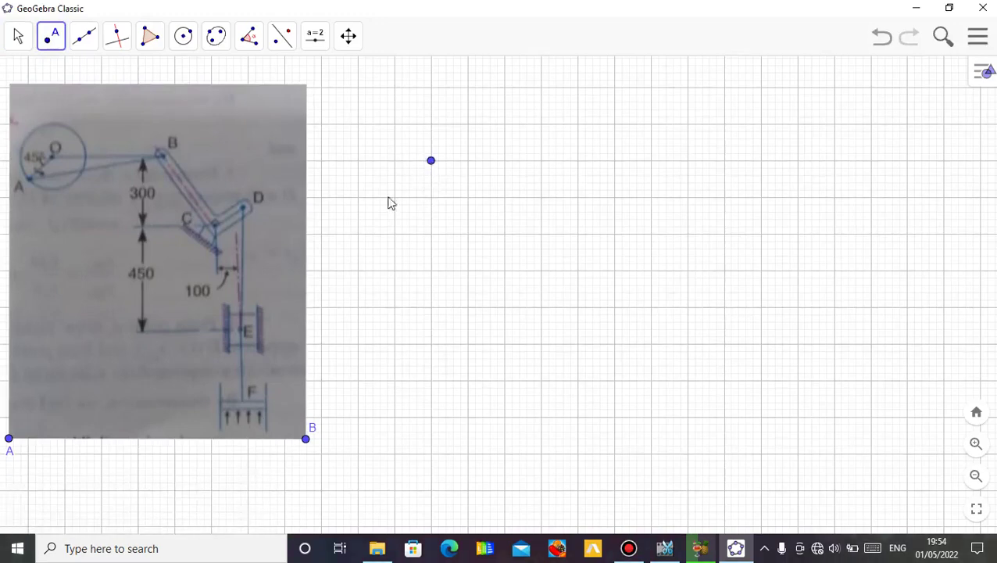
click(17, 36)
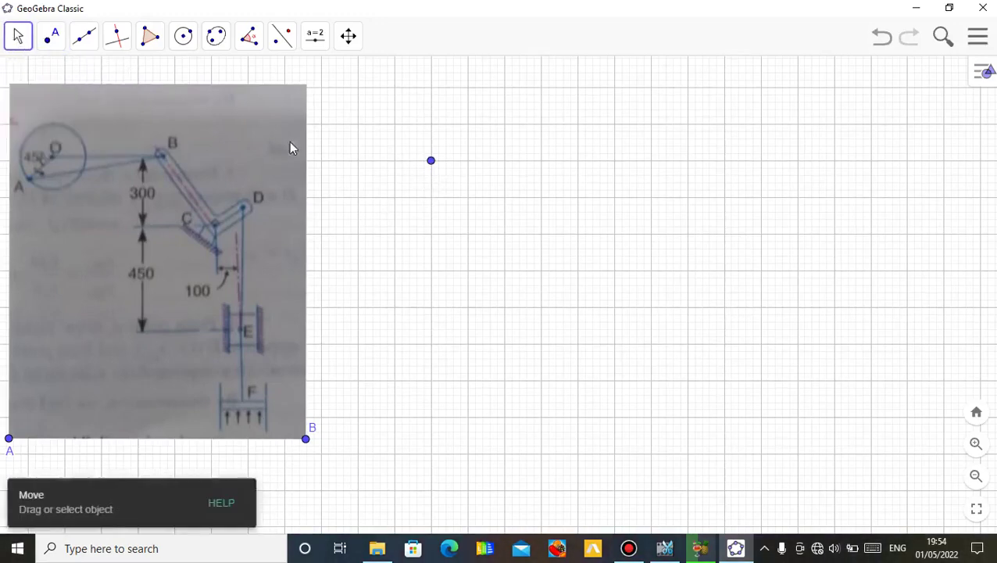
right_click(430, 162)
click(488, 291)
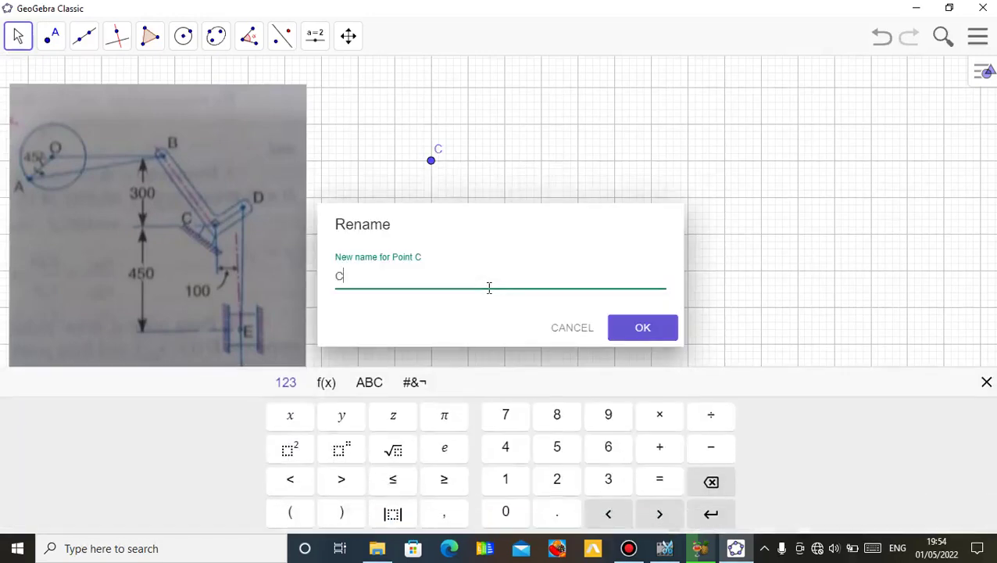
text(O)
click(627, 336)
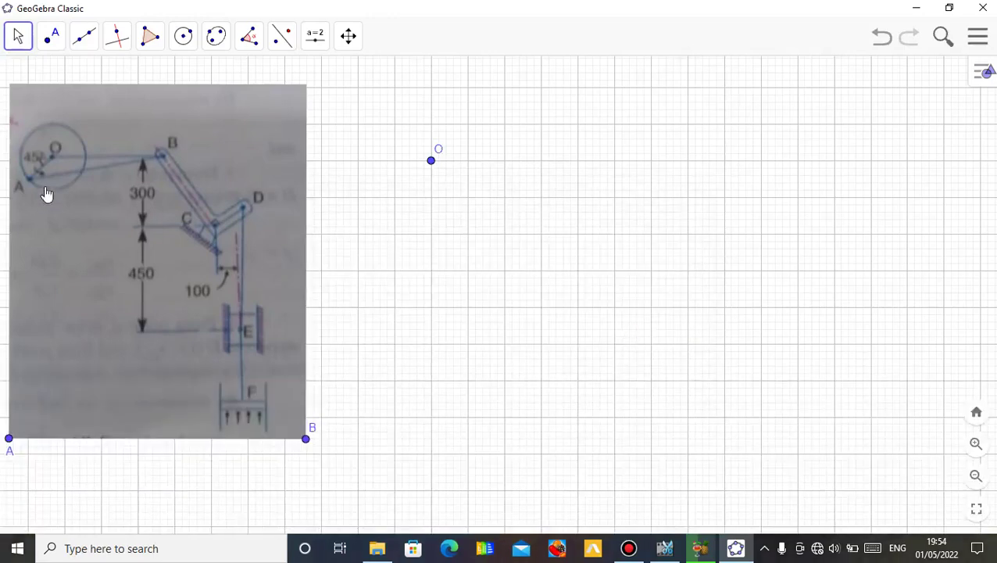
- Draw a circle centred at point O with a radius of 2
click(182, 36)
click(229, 118)
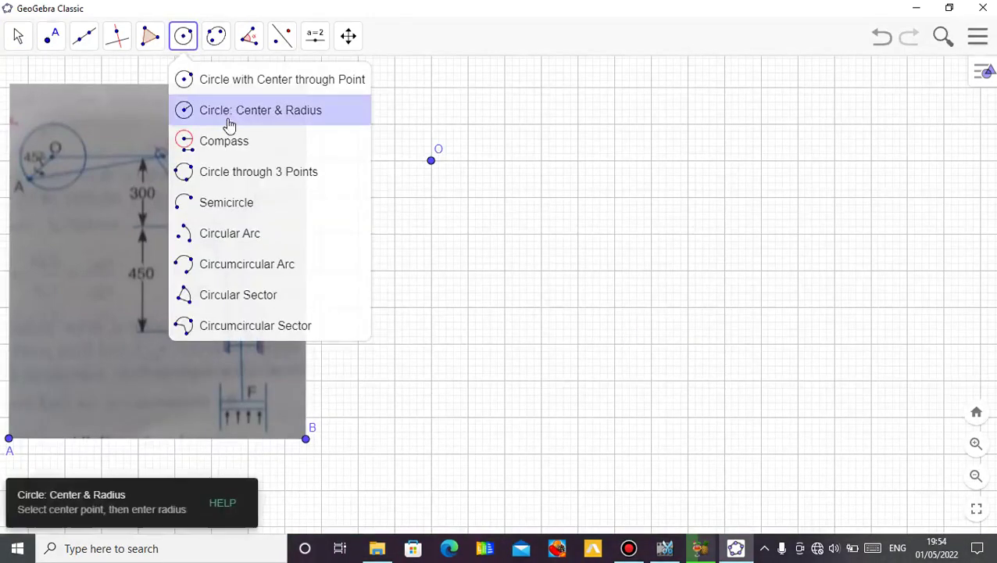
click(431, 161)
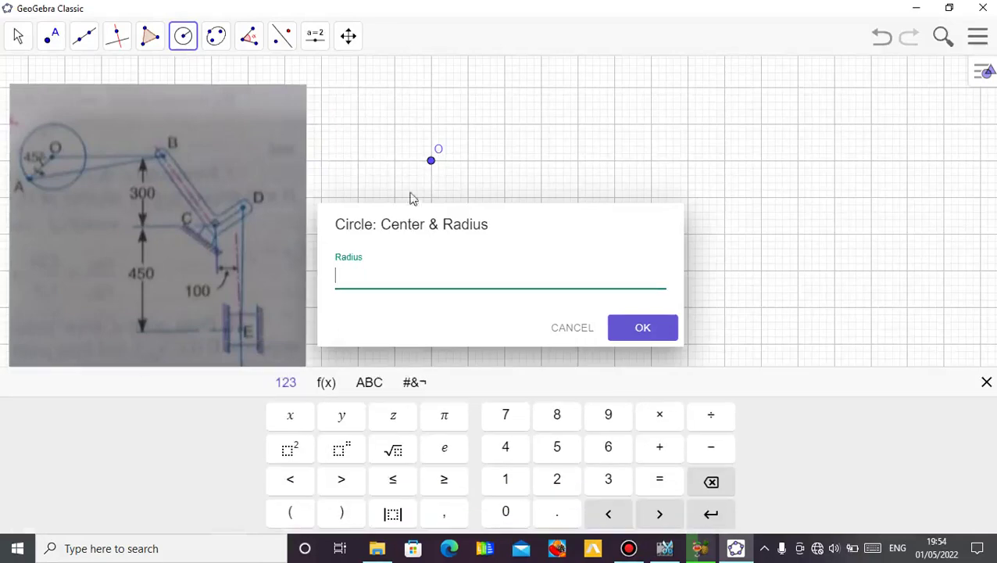
text(2)
click(620, 330)
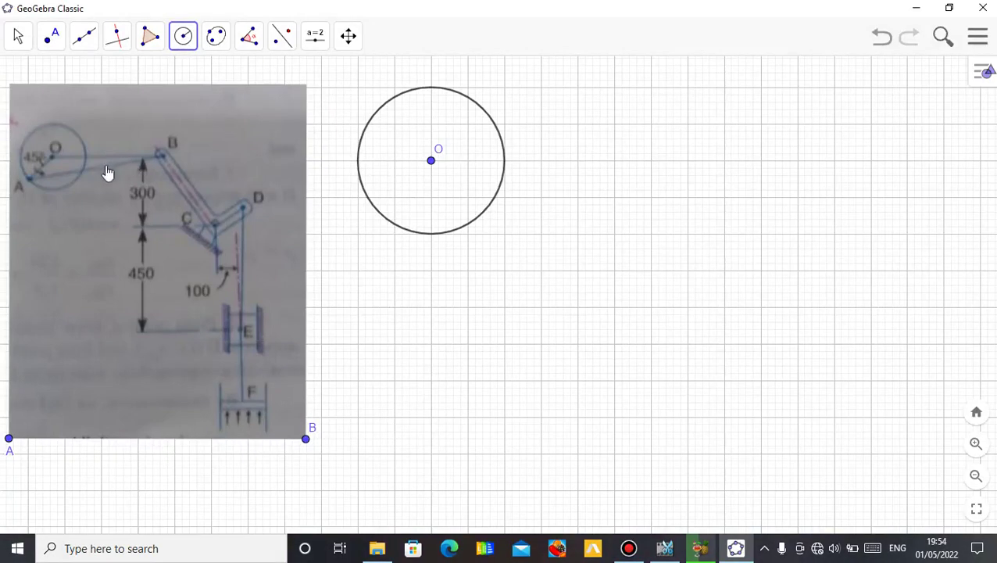
- Place a point on the lower-left part of the circle centred at O
click(53, 40)
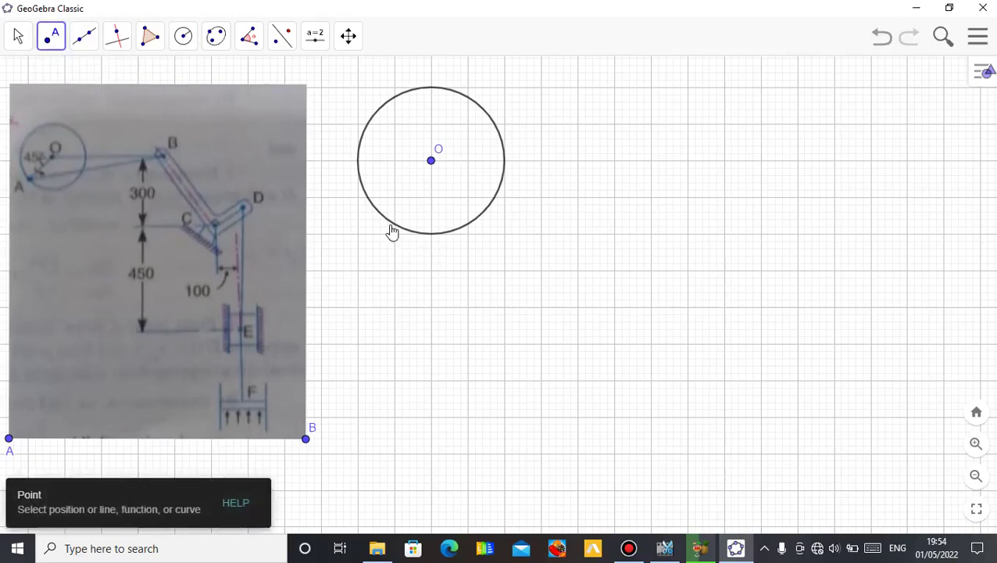
click(392, 226)
click(18, 36)
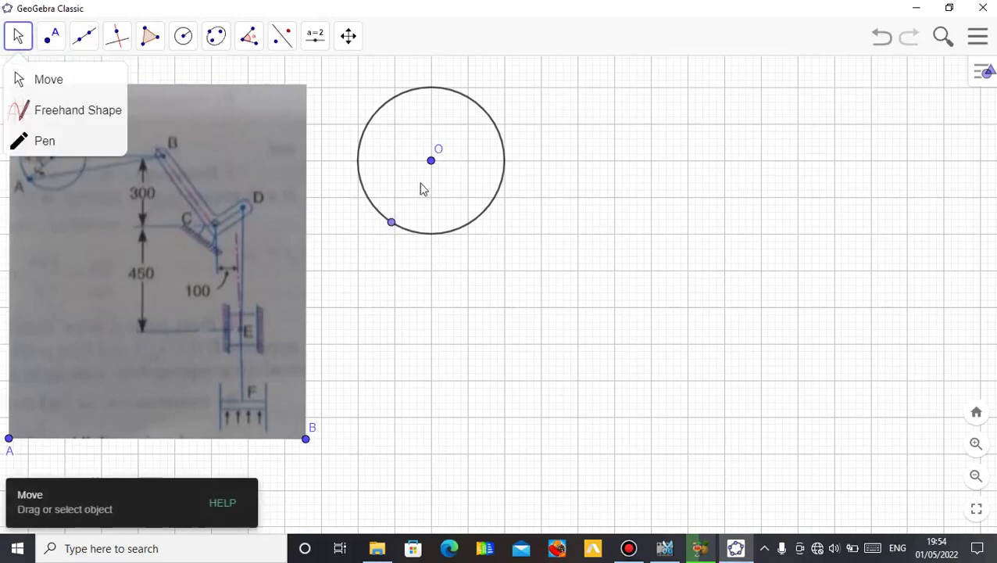
- Rename the point on the circle as A and shift its label to the left of the point
right_click(391, 223)
click(452, 379)
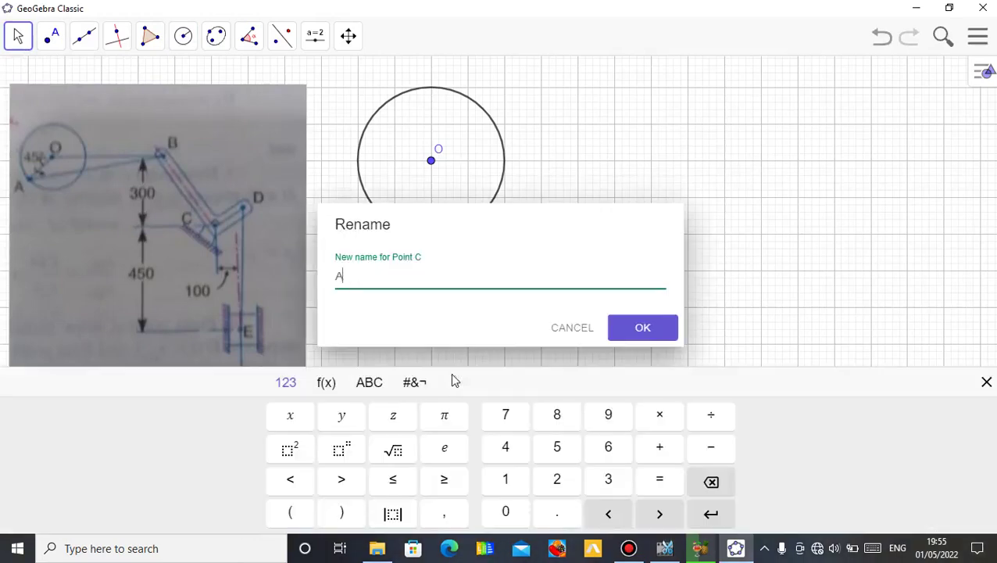
click(615, 333)
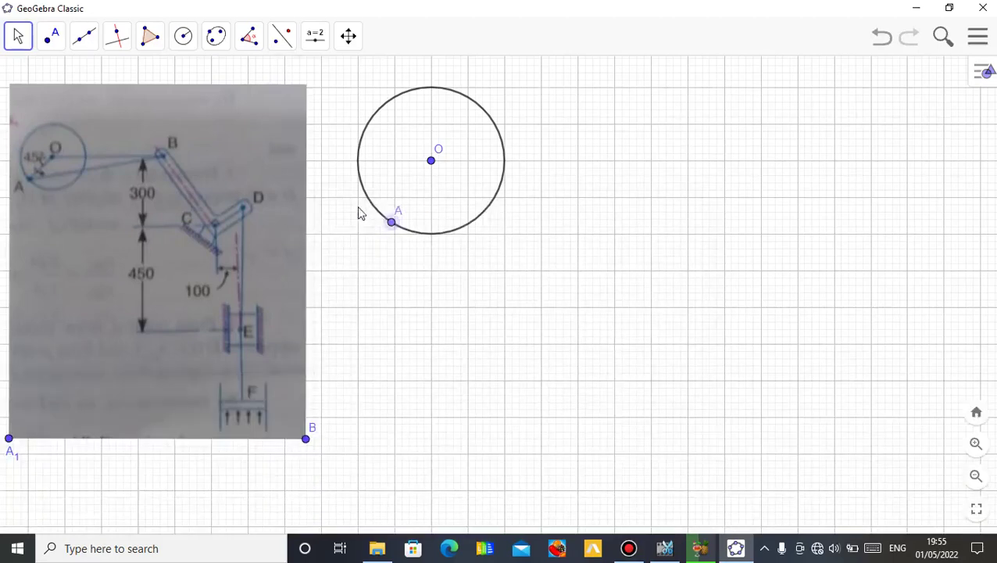
drag(400, 218, 378, 232)
- Draw a segment from centre O to point A on the circle
click(84, 35)
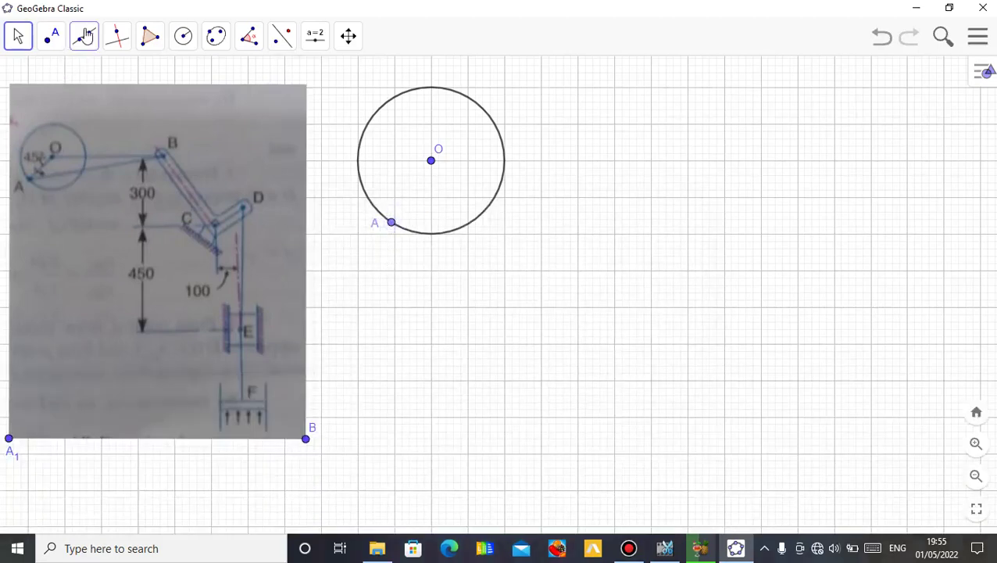
click(107, 120)
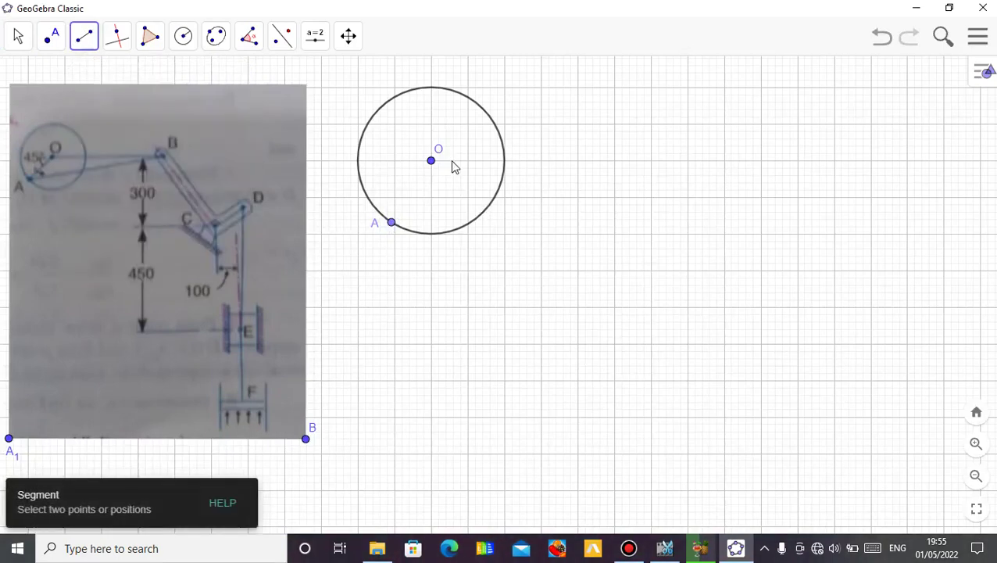
click(431, 161)
click(391, 222)
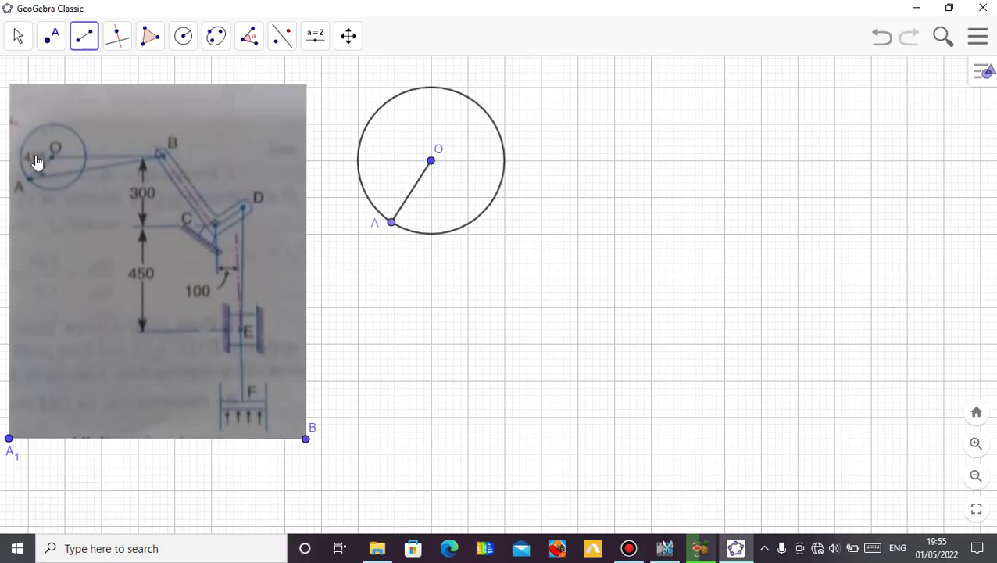
click(391, 223)
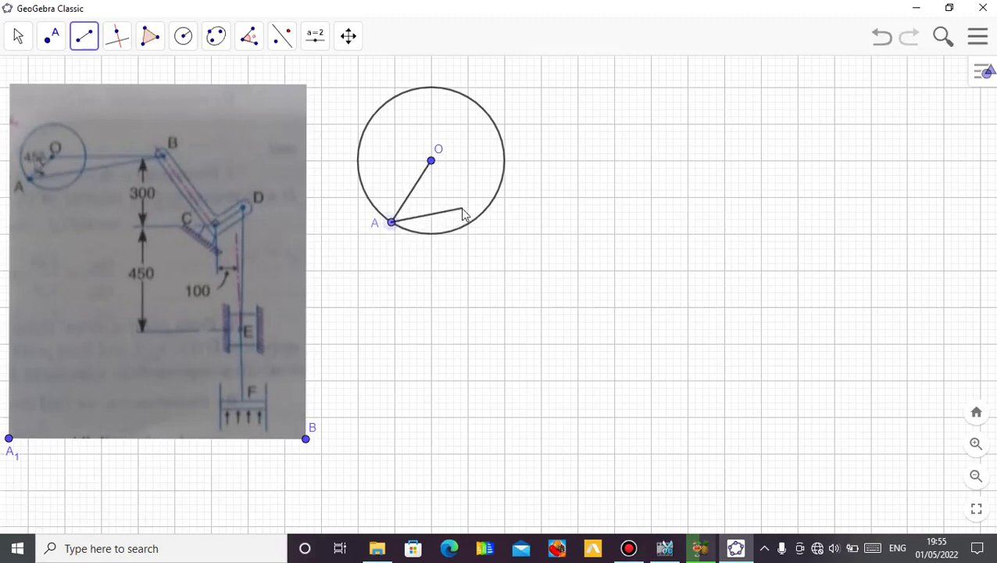
click(881, 37)
- Move point A slightly up and to the left along the circle centred at O
click(18, 36)
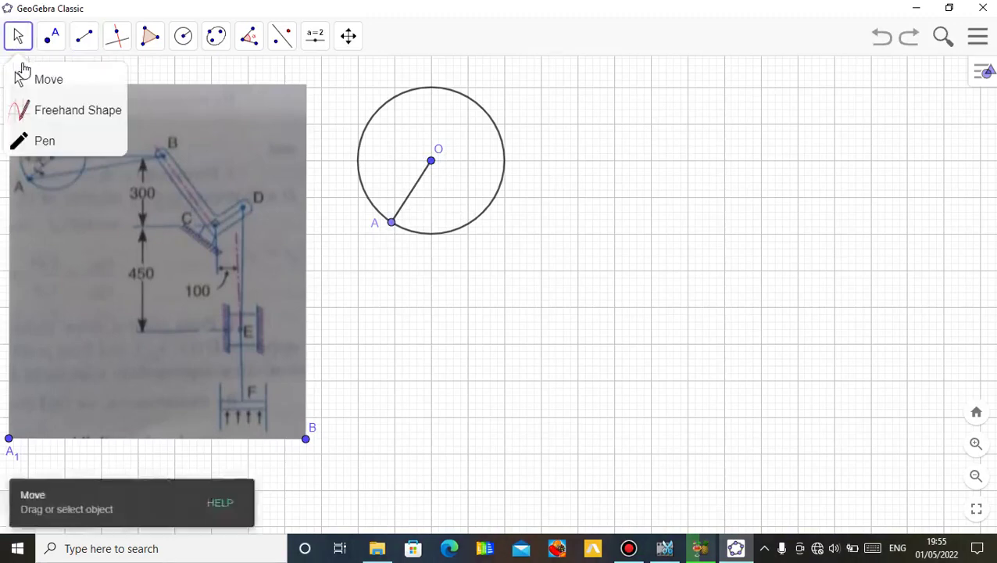
click(29, 78)
mouse_move(392, 225)
mouse_down()
mouse_move(492, 231)
mouse_move(412, 95)
mouse_move(474, 252)
mouse_move(338, 222)
mouse_move(354, 161)
mouse_move(443, 93)
mouse_move(465, 124)
mouse_move(373, 147)
mouse_move(441, 273)
mouse_move(509, 143)
mouse_move(378, 245)
mouse_move(376, 229)
mouse_up()
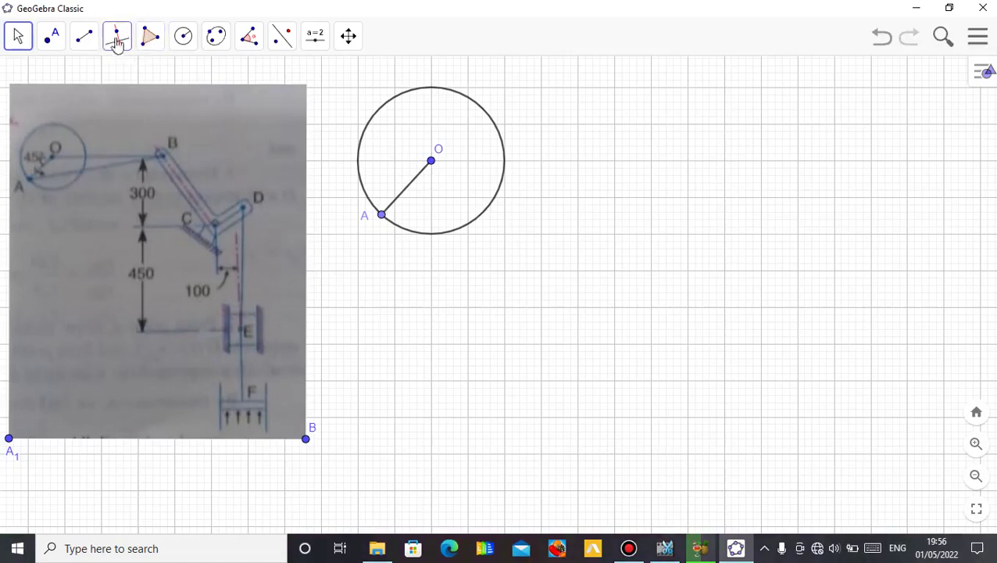
- Place point C to the lower right of the circle centred at O and hide that circle
click(53, 34)
click(72, 81)
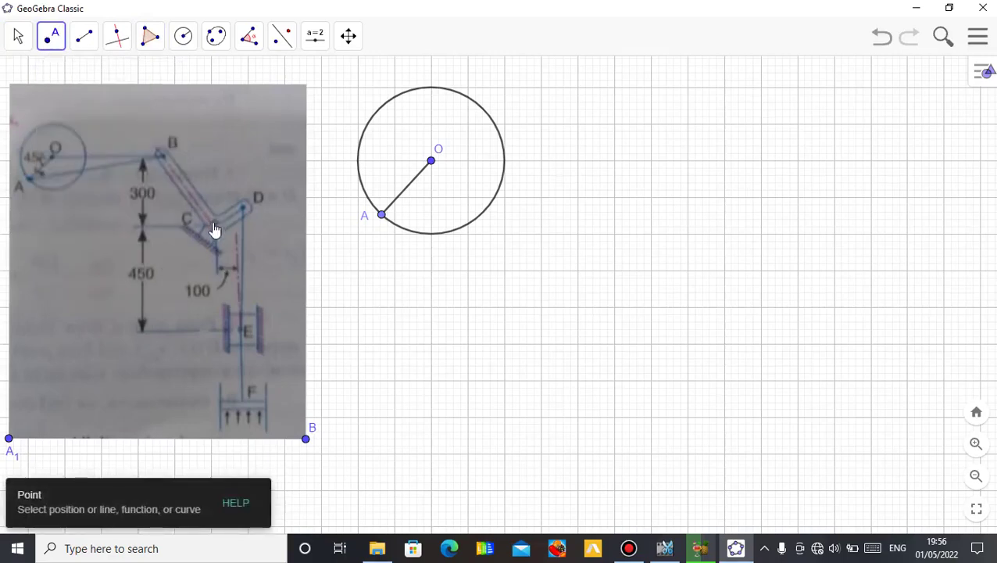
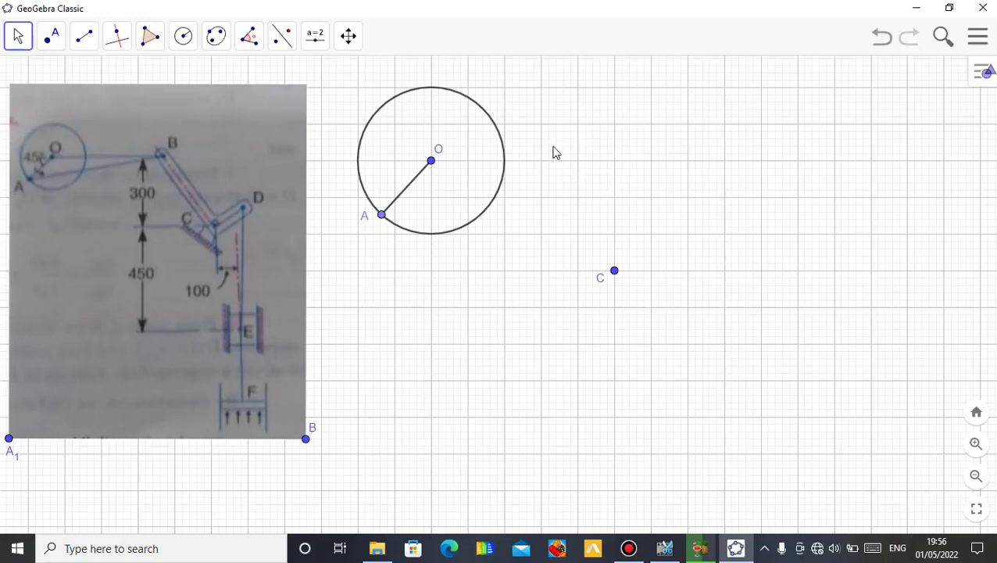
click(505, 174)
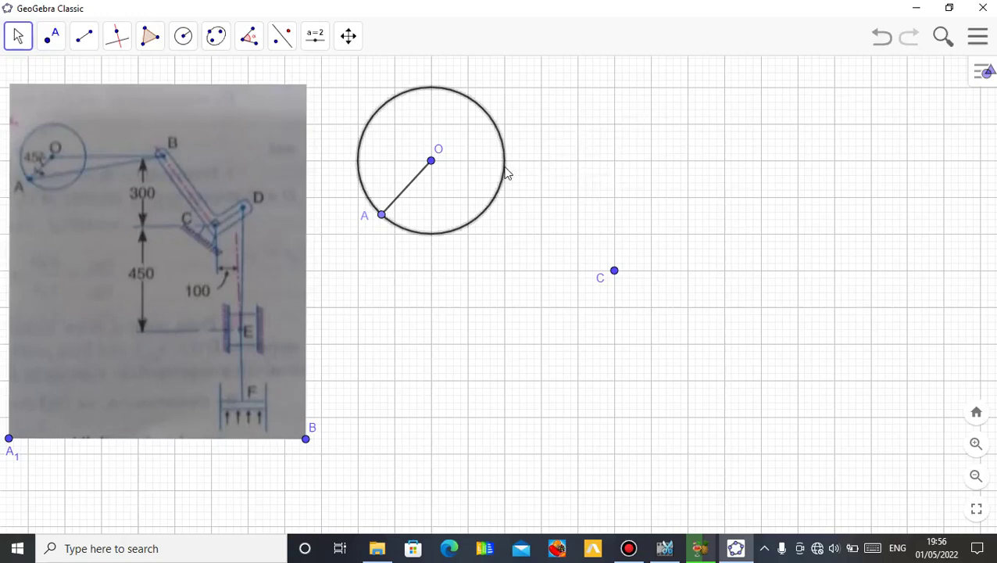
right_click(505, 173)
click(573, 217)
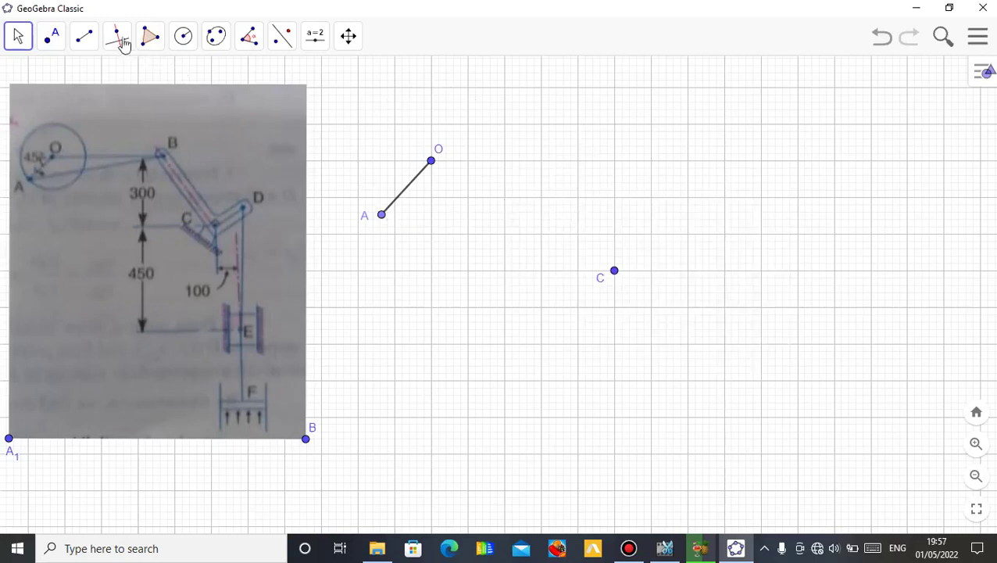
click(183, 36)
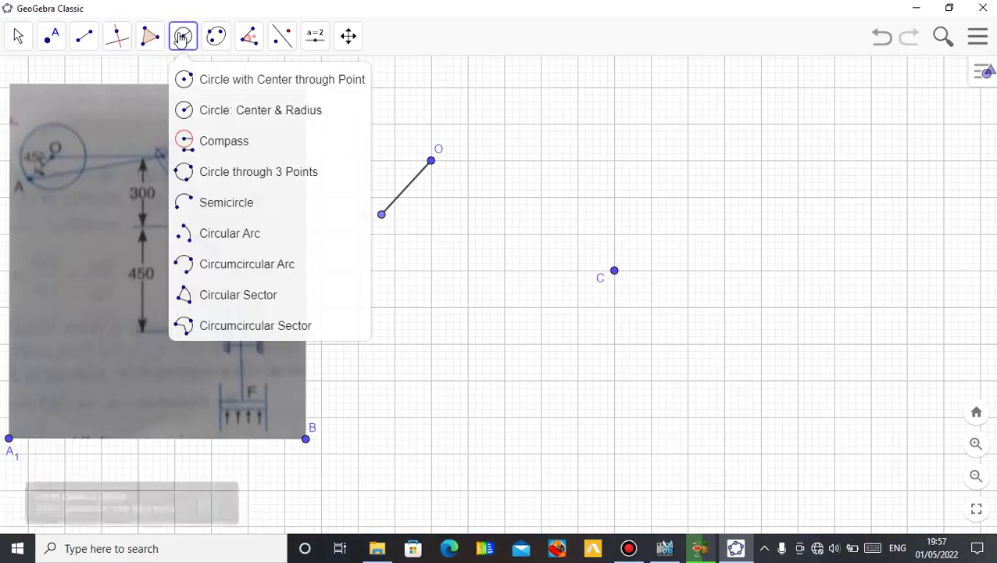
click(262, 113)
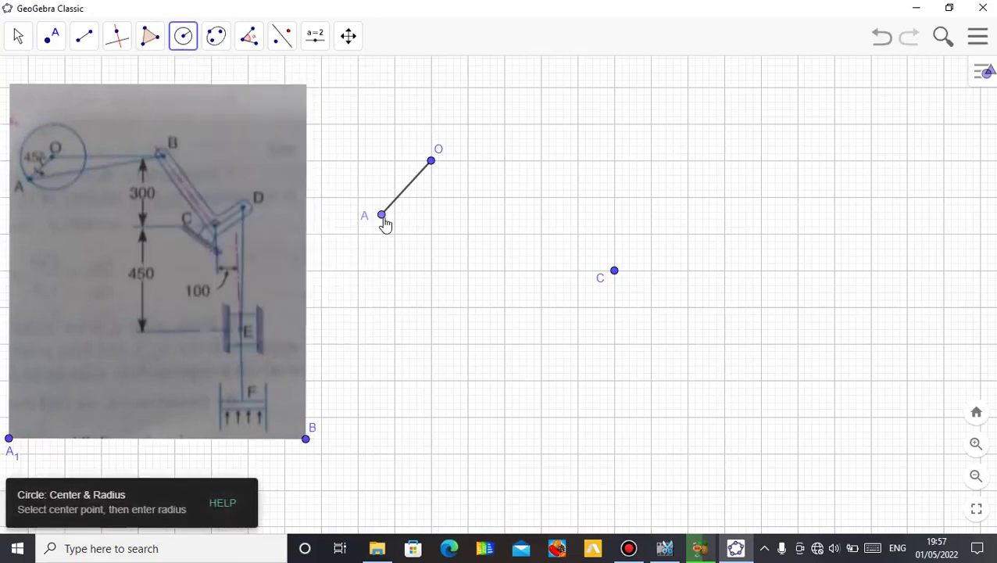
click(382, 216)
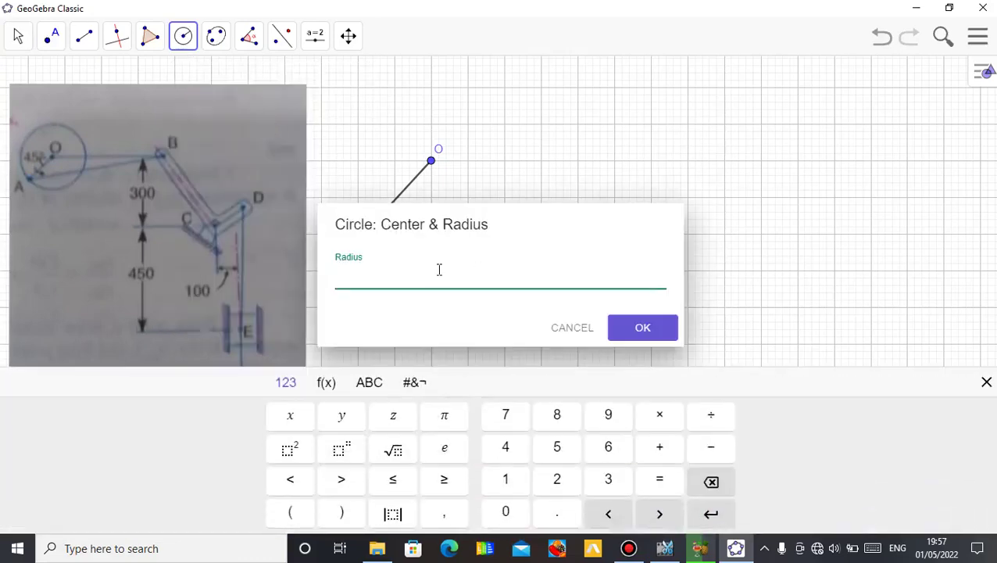
click(556, 447)
click(641, 329)
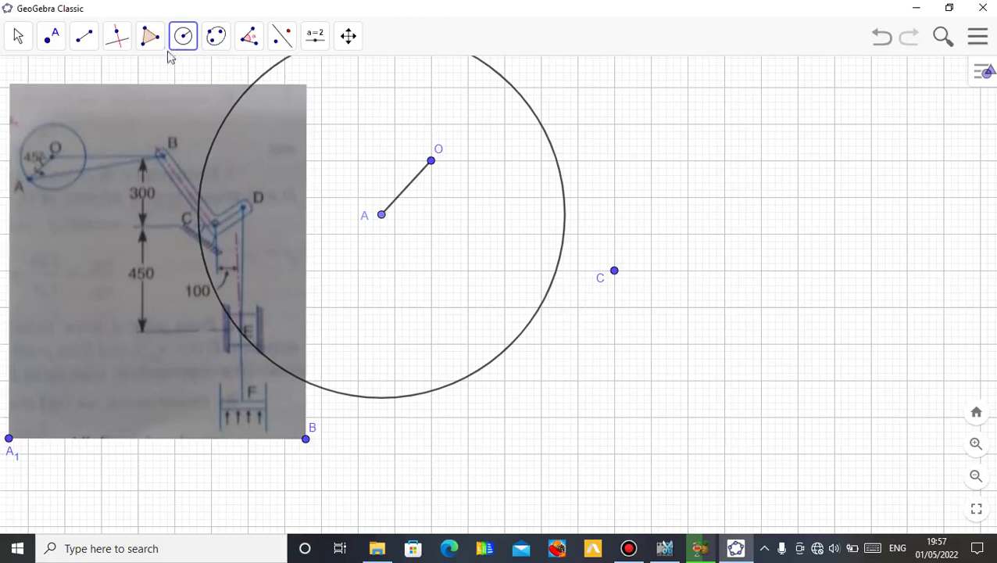
click(879, 45)
- Draw a circle centred at point A with a radius of 6
click(382, 215)
click(609, 458)
click(626, 326)
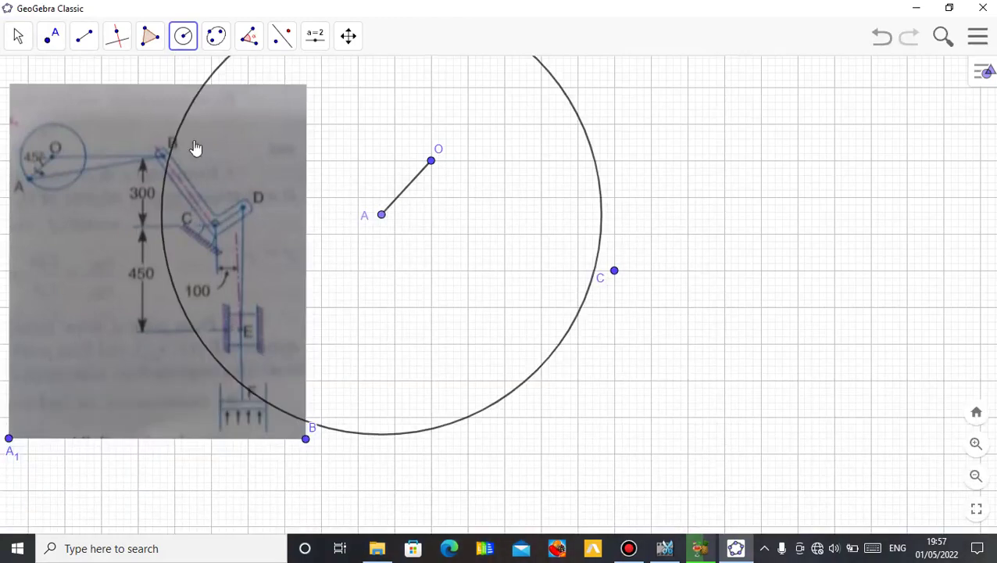
- Move point C one unit right and one unit down, and draw a circle of radius 5 centred at it
click(17, 39)
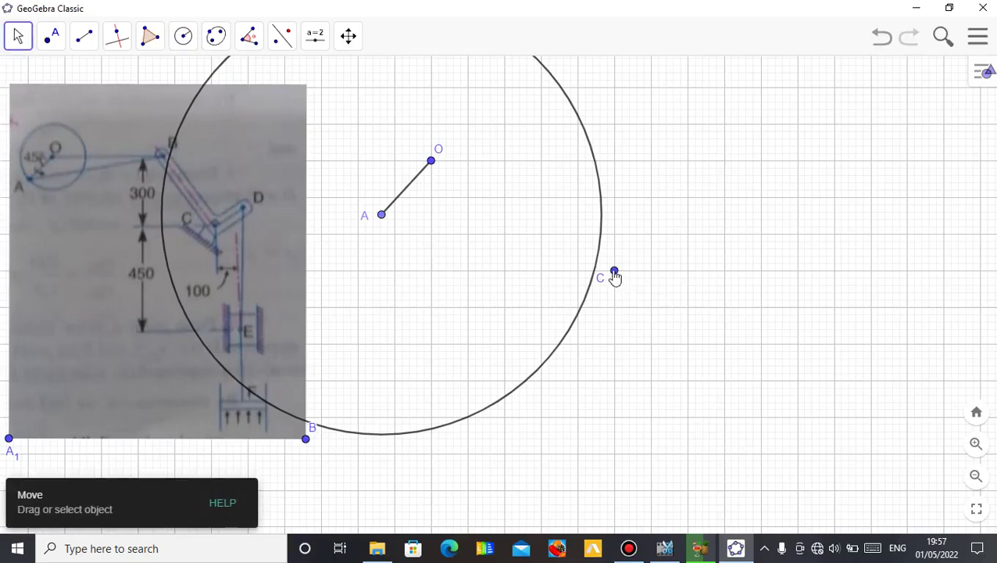
drag(614, 272, 655, 314)
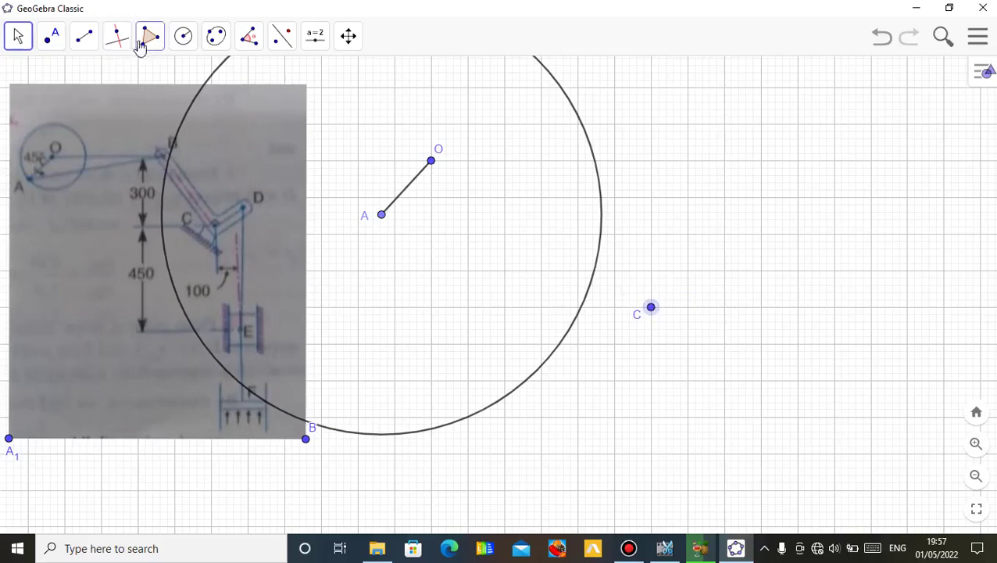
click(183, 43)
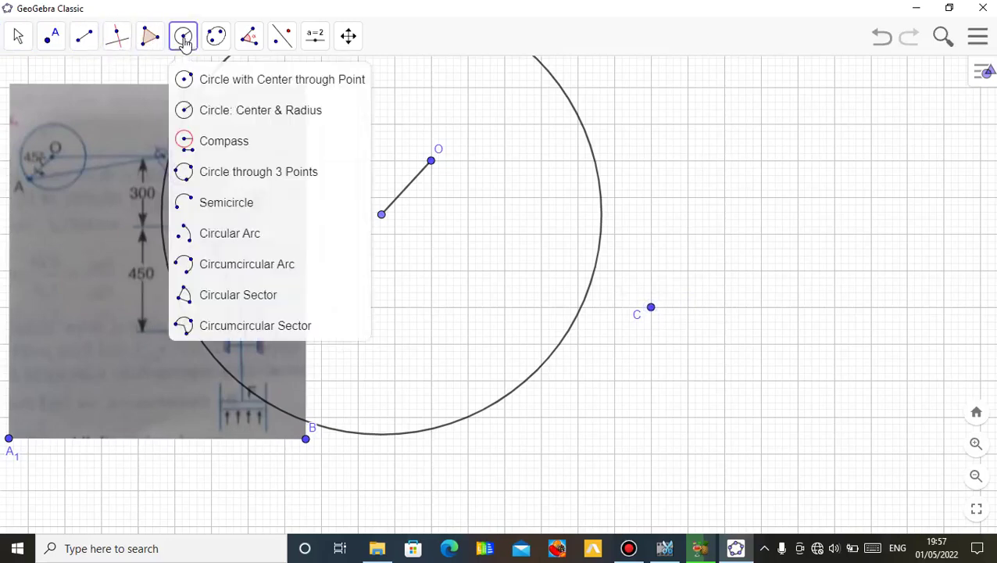
click(223, 127)
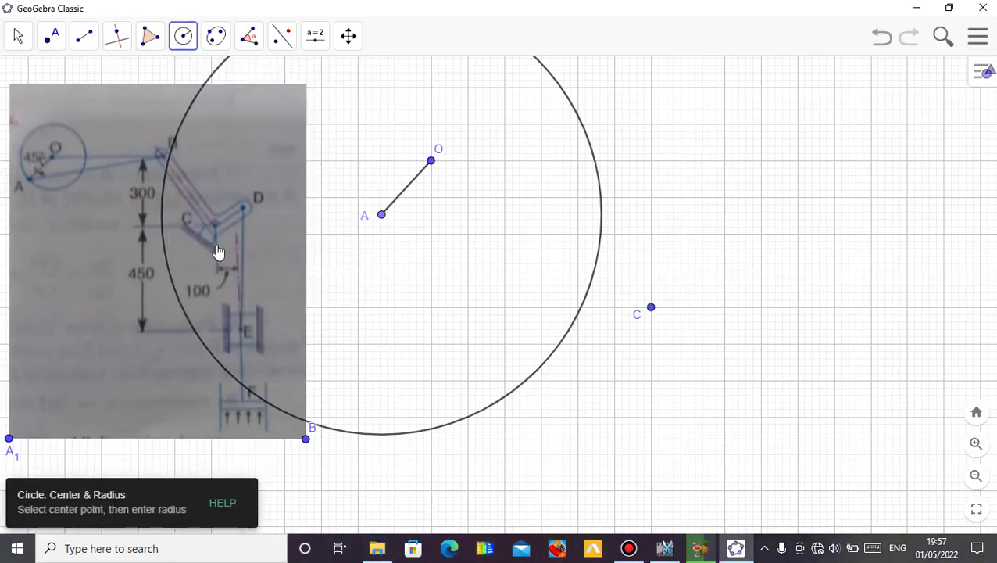
click(652, 310)
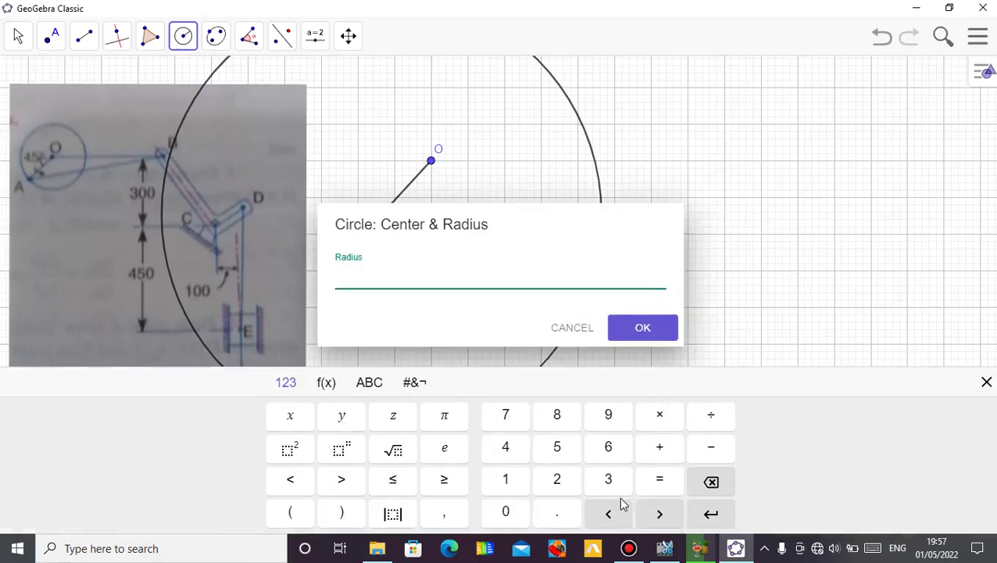
click(558, 457)
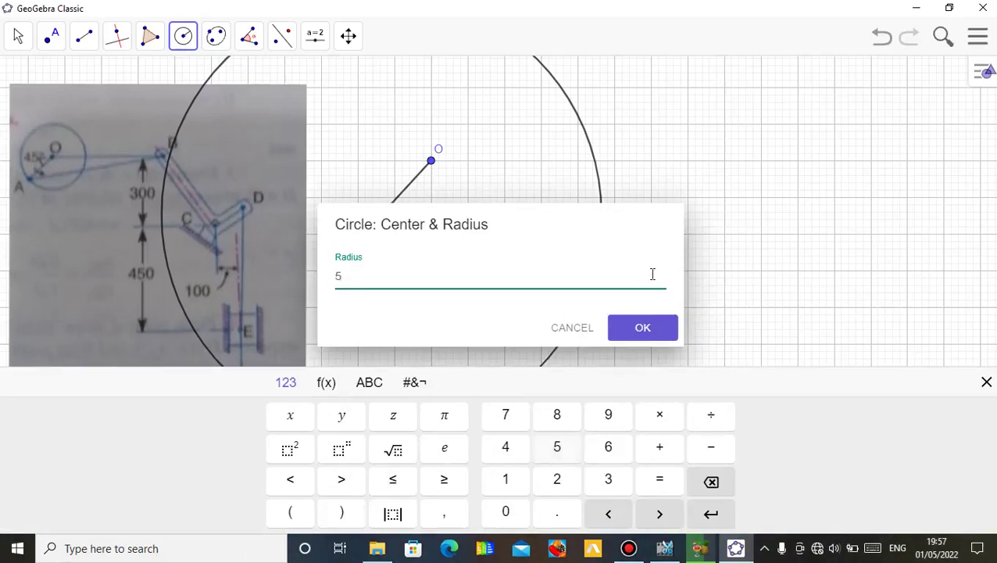
click(643, 331)
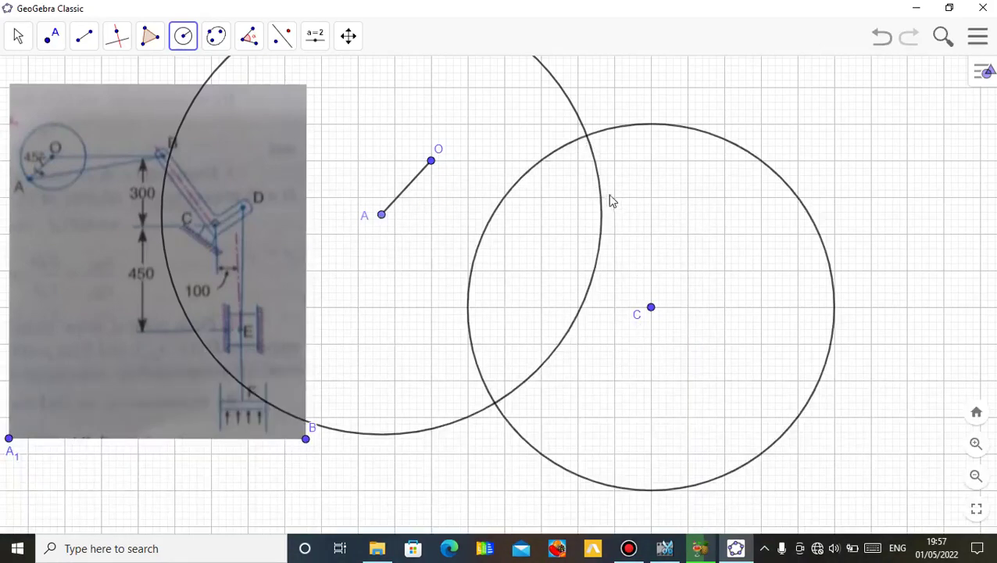
click(17, 37)
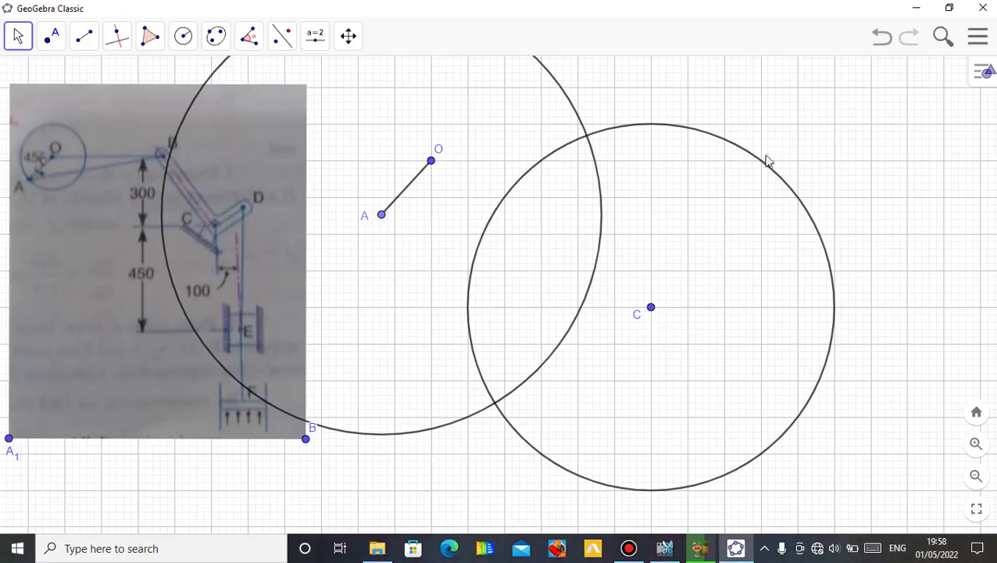
- Create the intersection points of the circle centred at A and the circle centred at C
click(61, 36)
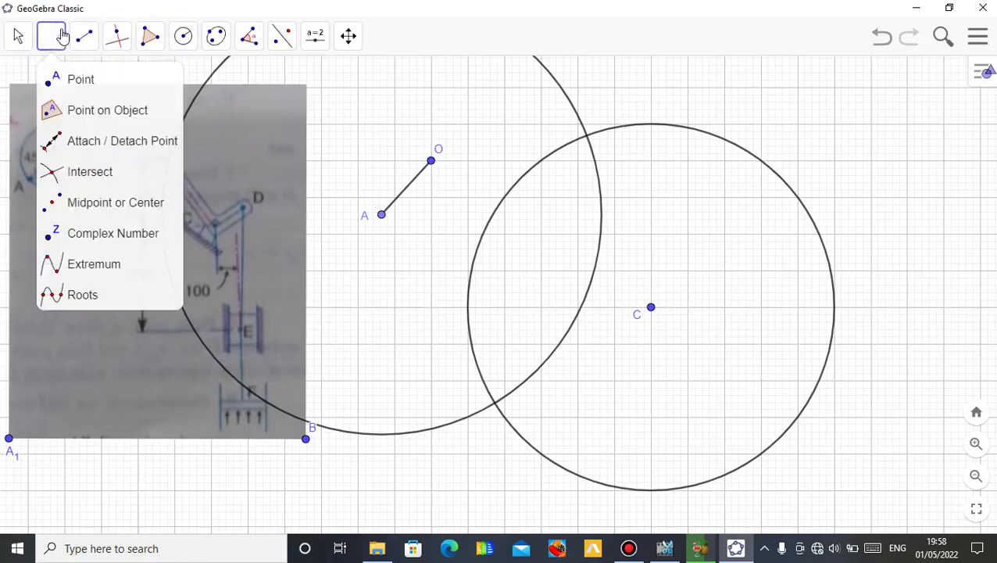
click(79, 183)
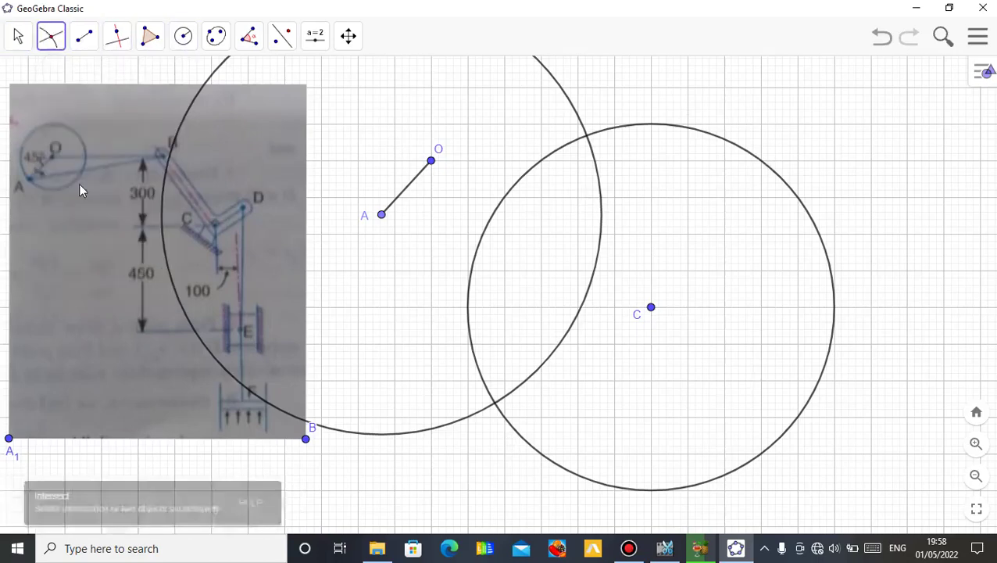
click(576, 112)
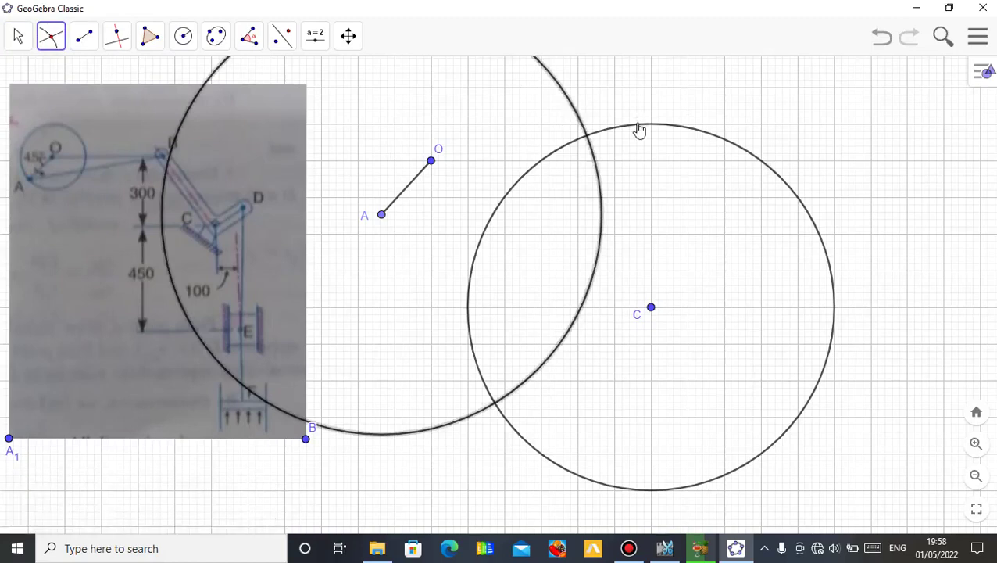
click(639, 129)
- Rename the upper intersection point of the two circles as B
click(24, 30)
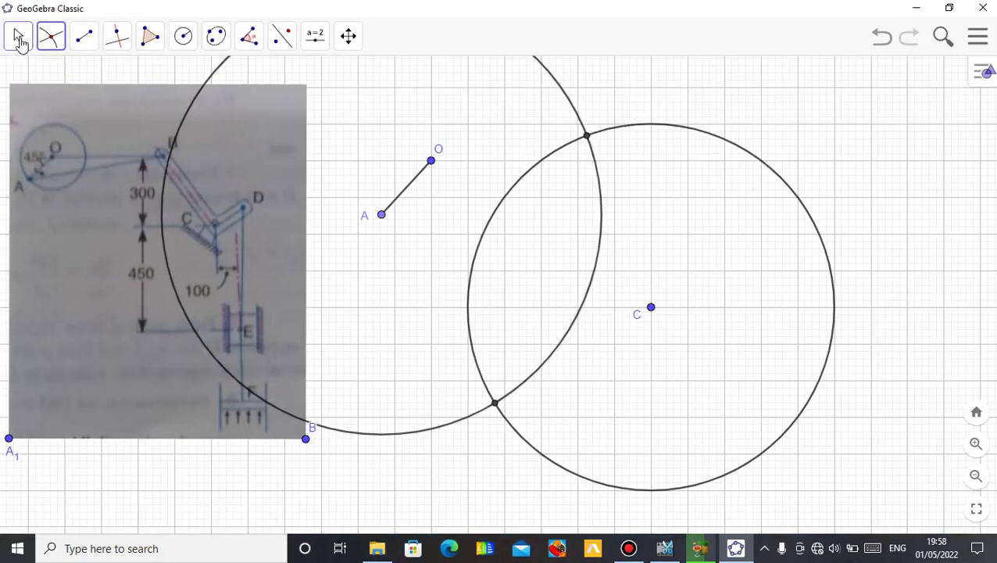
right_click(587, 138)
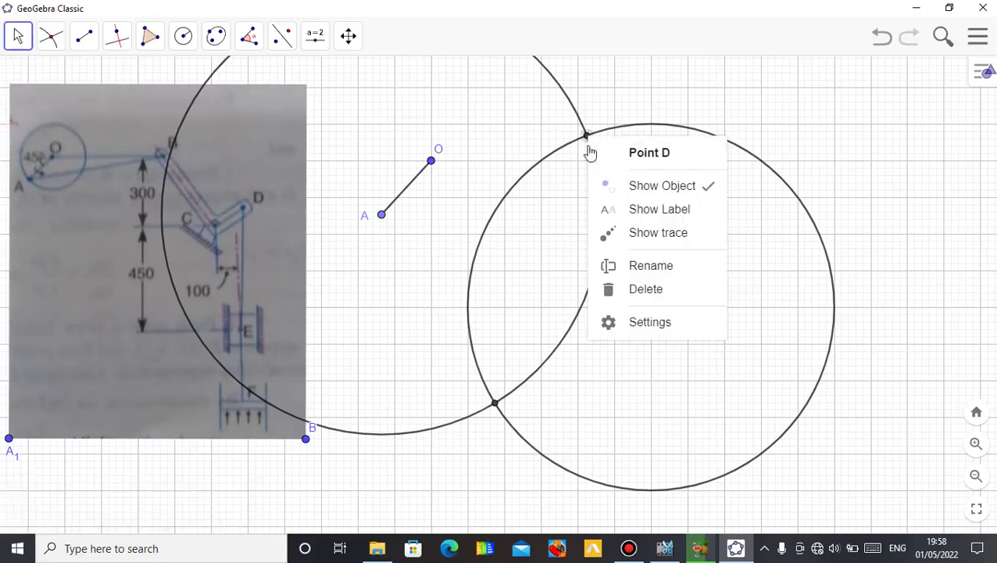
click(661, 277)
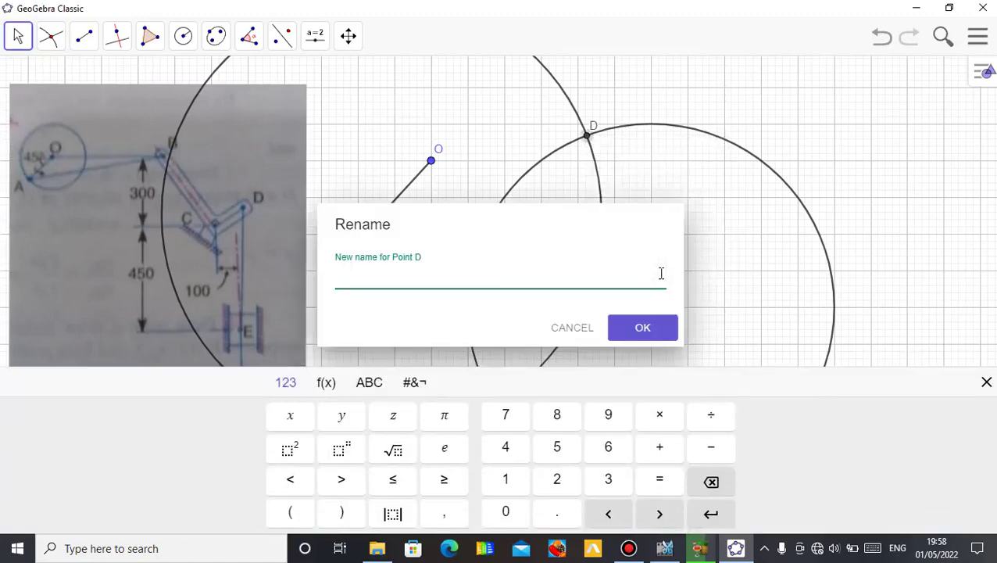
text(B)
click(647, 328)
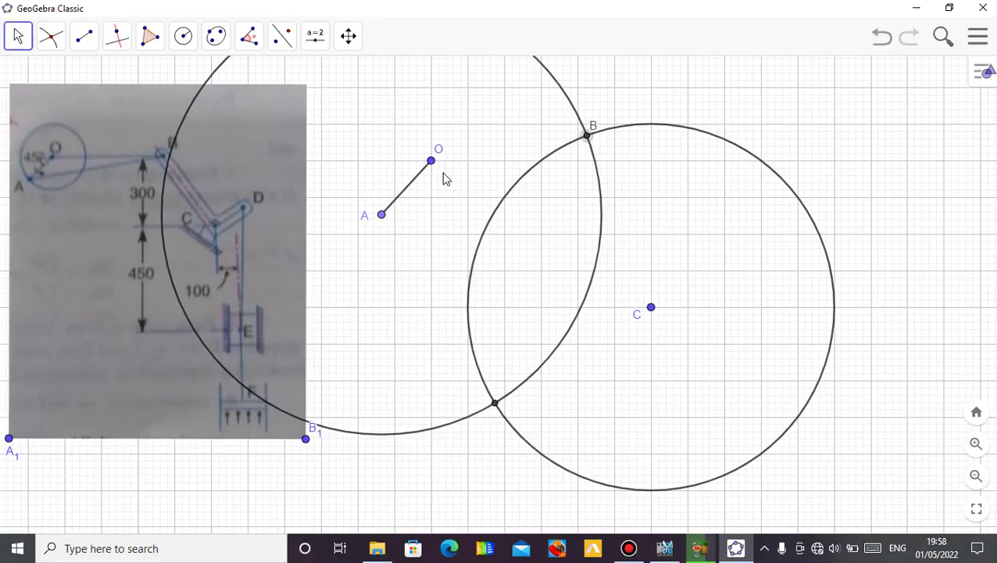
- Draw segments joining point C to point B and point B to point A
click(86, 38)
click(138, 110)
click(651, 307)
click(588, 138)
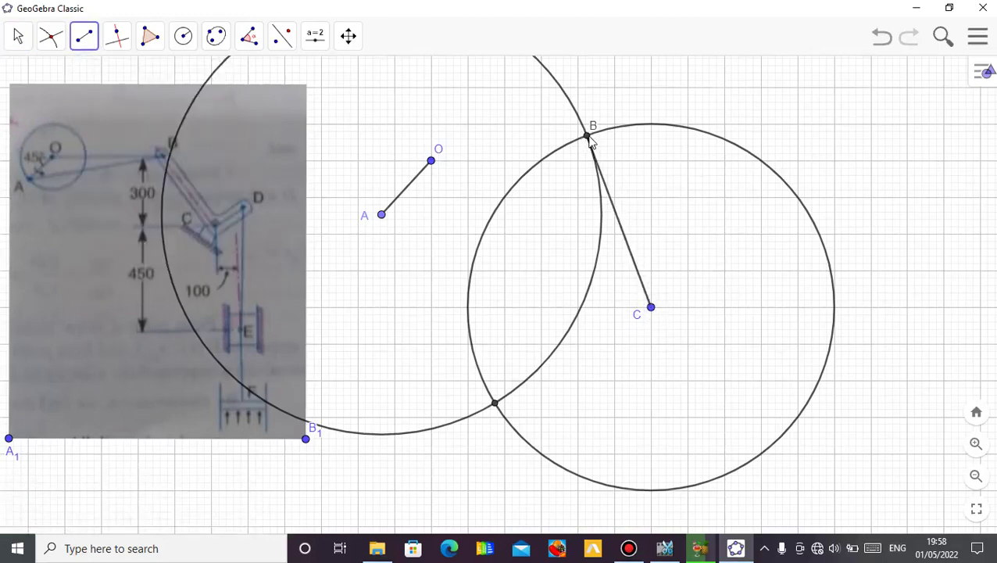
click(589, 138)
click(381, 215)
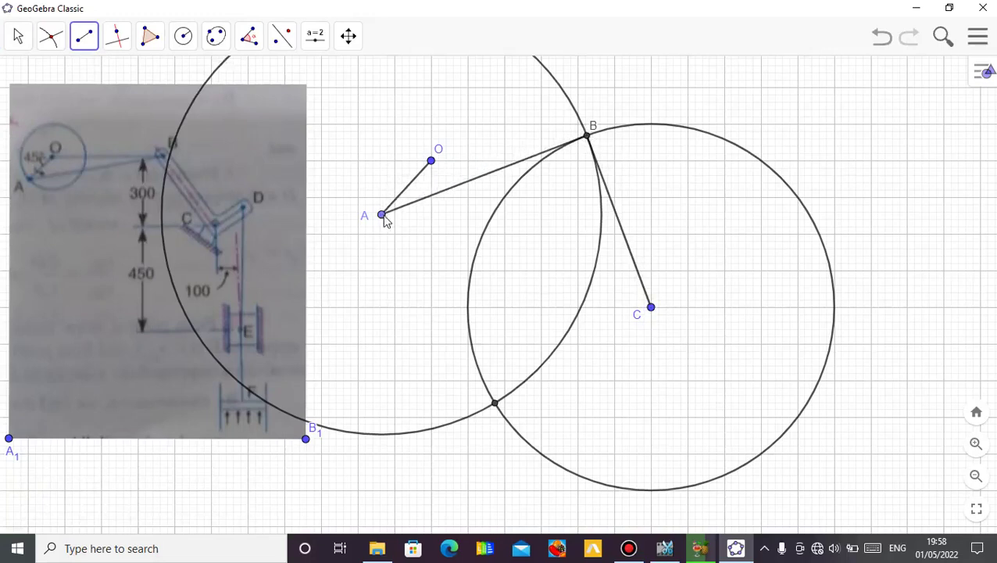
click(17, 36)
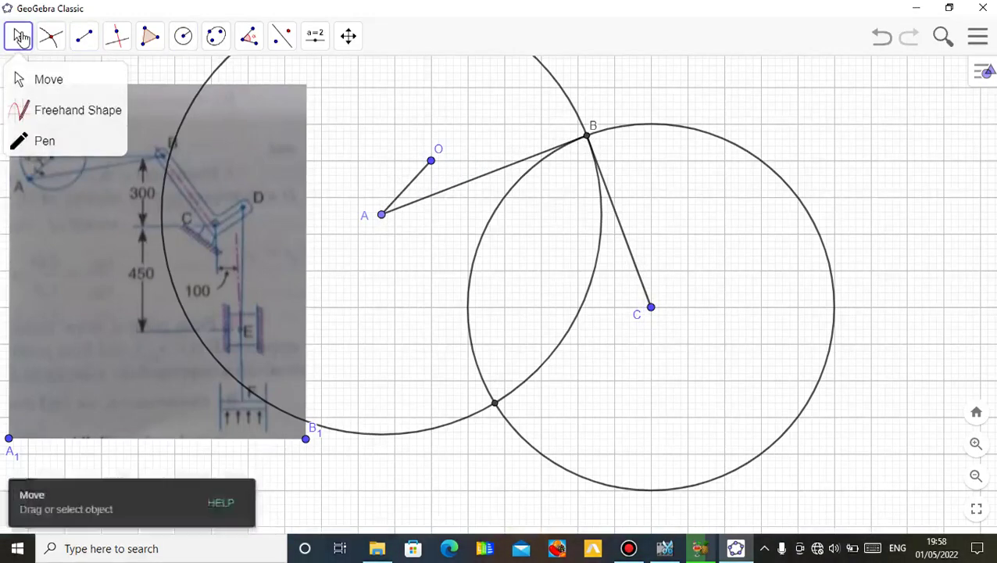
- Hide the two circles and the lower intersection point, and move point A slightly to test the linkage
right_click(587, 307)
click(639, 347)
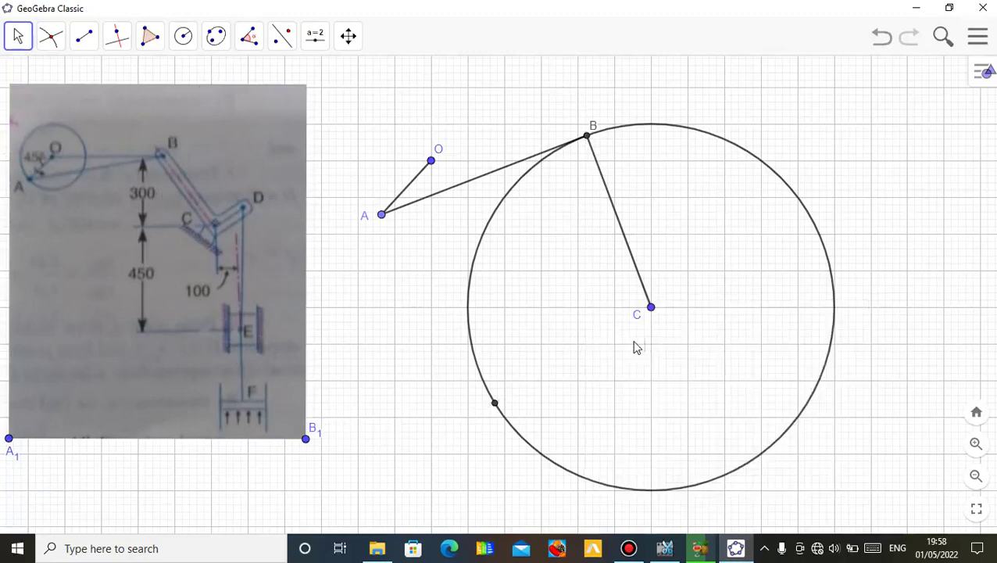
right_click(471, 330)
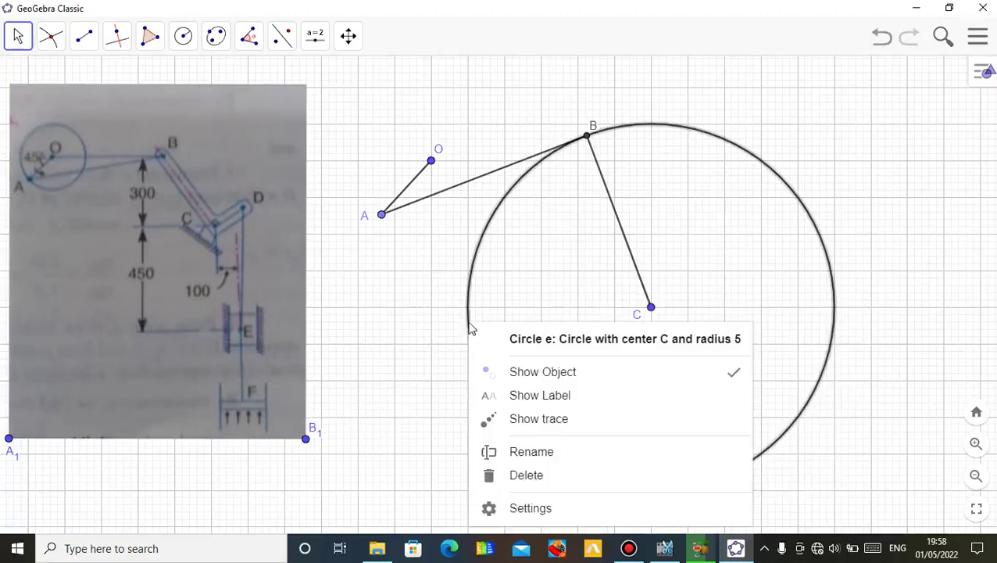
click(522, 372)
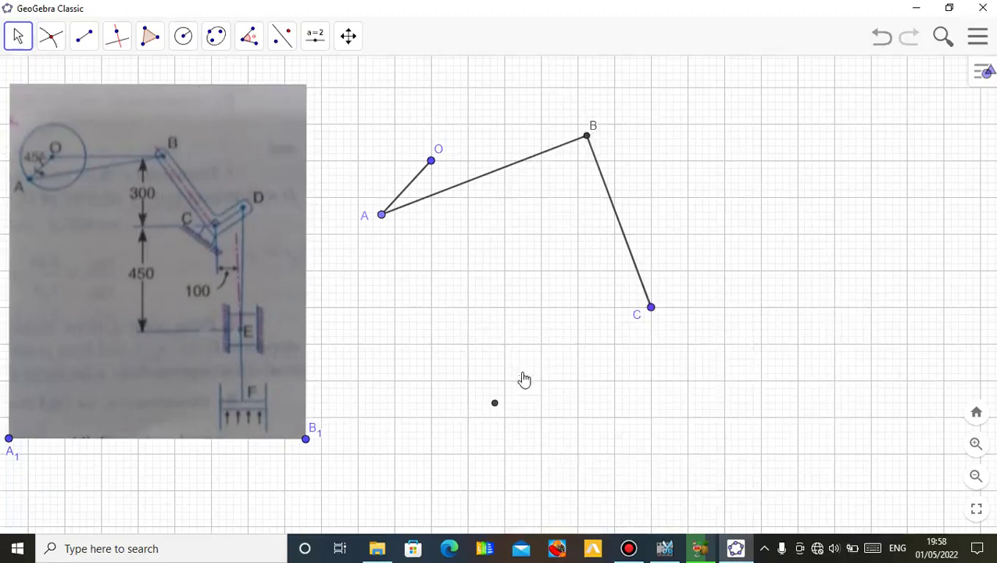
right_click(495, 404)
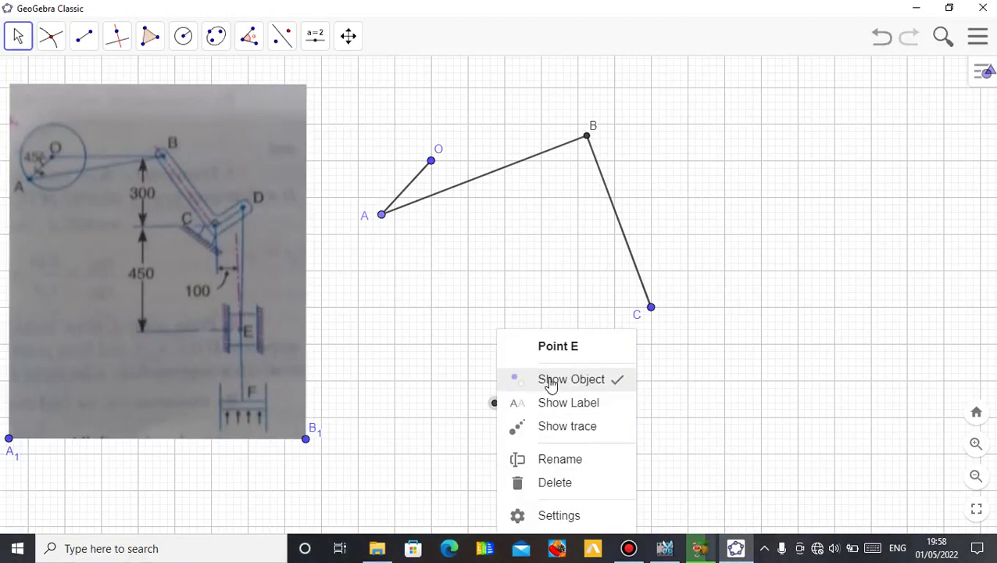
click(522, 382)
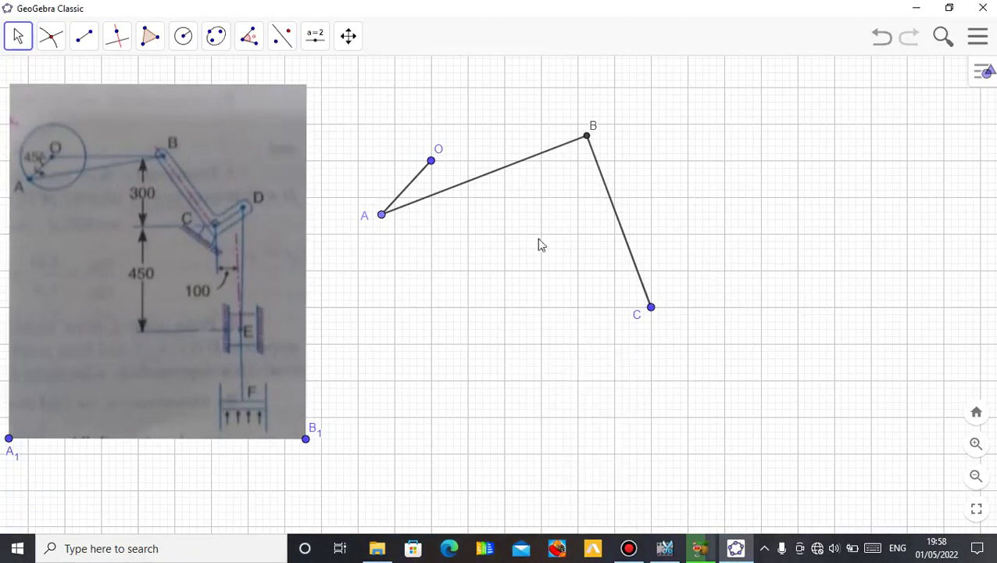
mouse_move(382, 222)
mouse_down()
mouse_move(440, 221)
mouse_move(454, 192)
mouse_move(452, 148)
mouse_move(399, 165)
mouse_move(449, 209)
mouse_move(467, 160)
mouse_move(403, 160)
mouse_move(478, 181)
mouse_move(410, 158)
mouse_move(407, 184)
mouse_move(461, 181)
mouse_move(398, 152)
mouse_move(401, 199)
mouse_move(458, 185)
mouse_move(397, 215)
mouse_up()
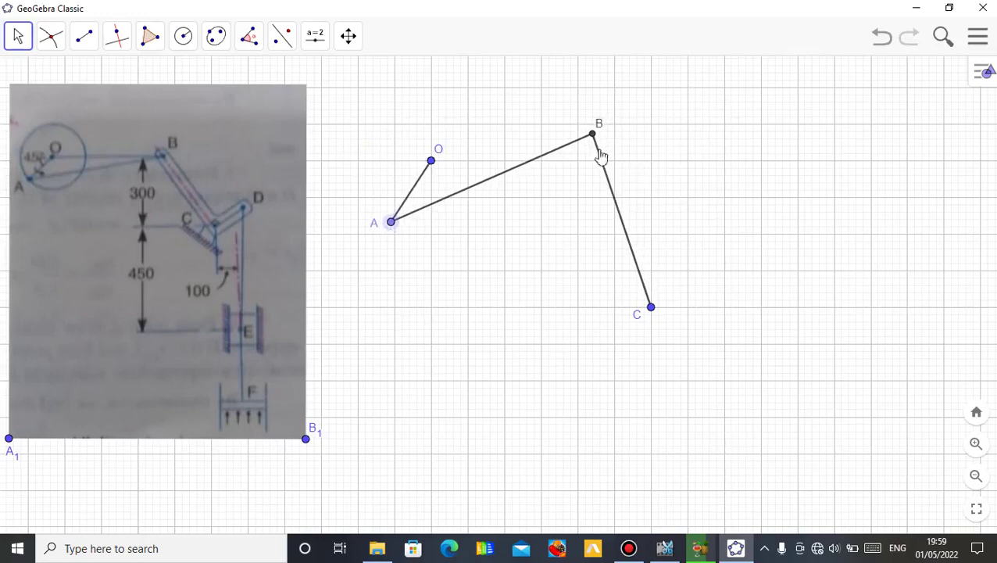
- Draw a line through point C perpendicular to segment BC, and move point A to check that it follows
click(122, 48)
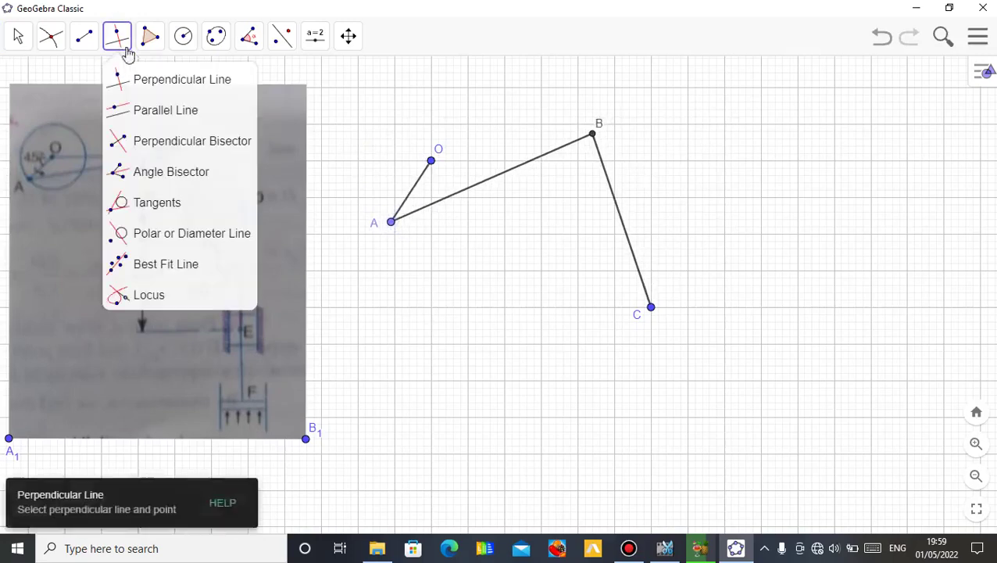
click(158, 82)
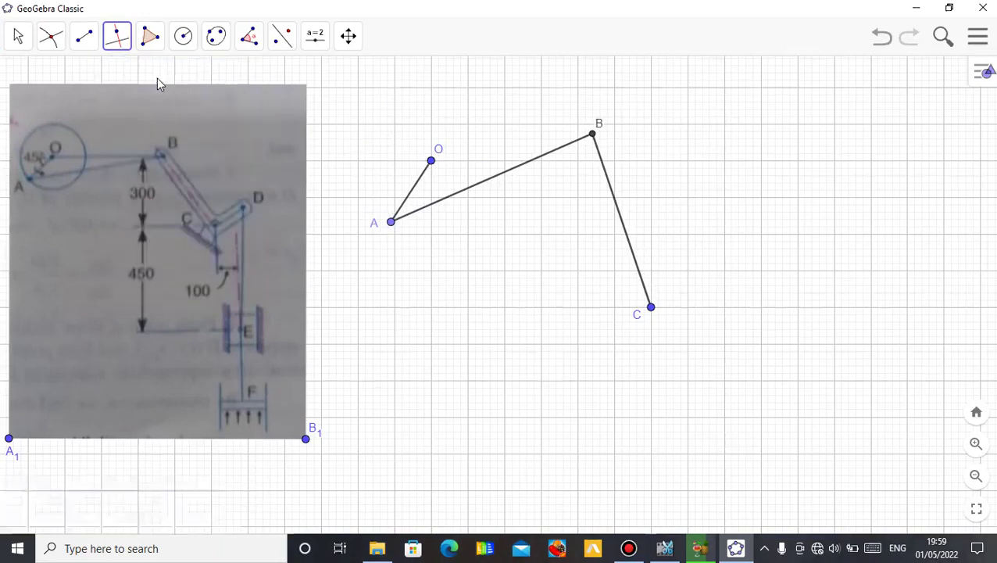
click(615, 195)
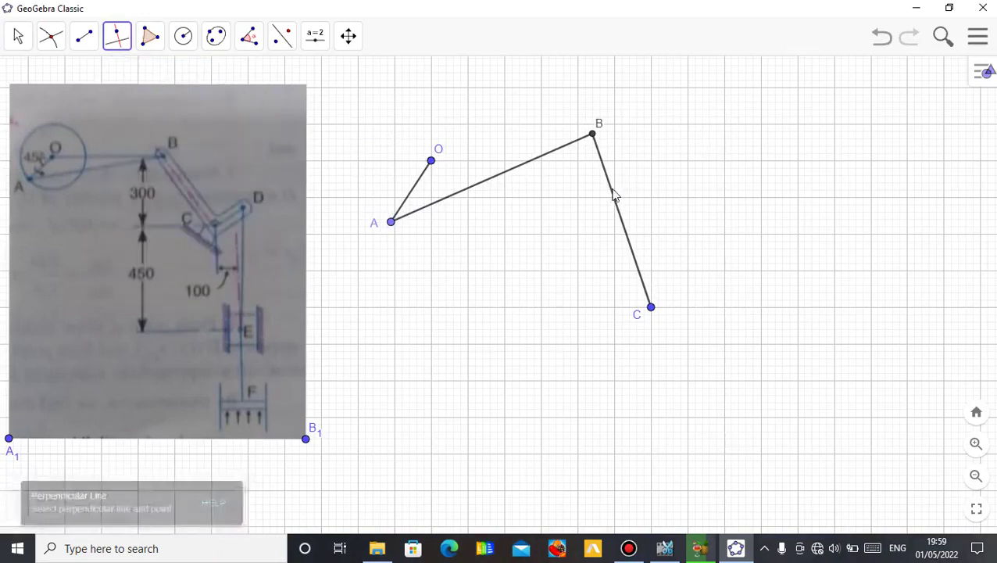
click(652, 307)
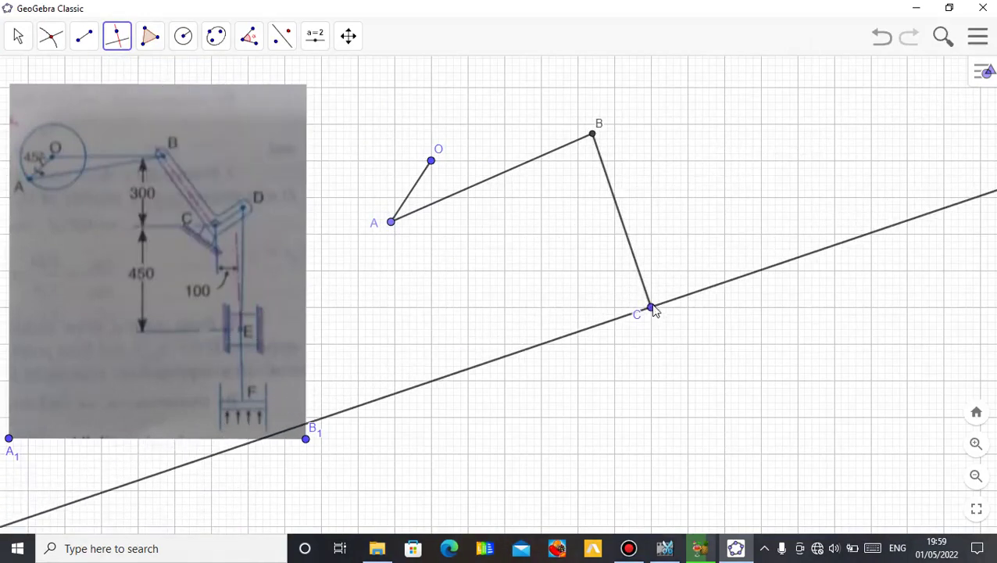
click(18, 36)
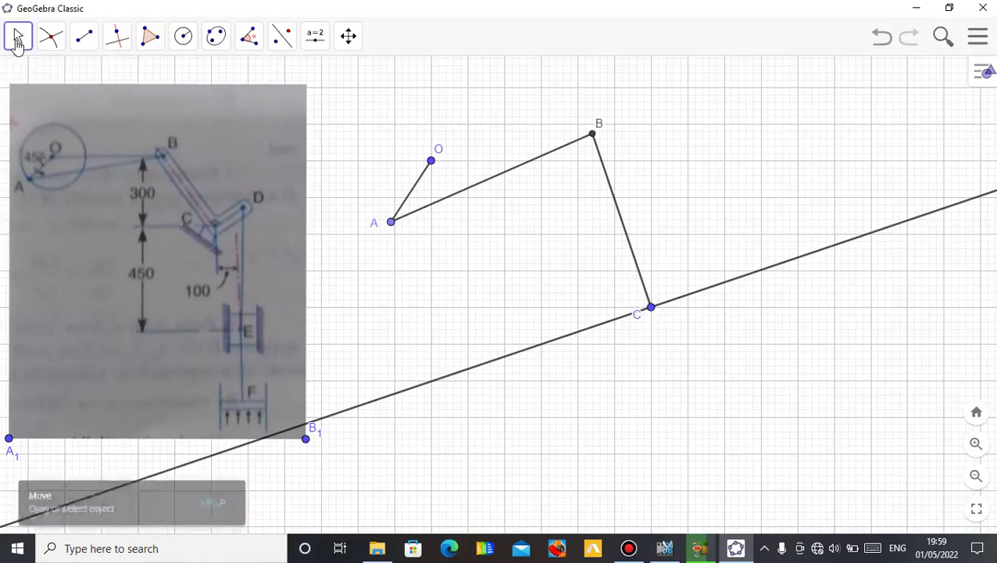
mouse_move(390, 228)
mouse_down()
mouse_move(437, 236)
mouse_move(467, 217)
mouse_move(417, 229)
mouse_move(369, 217)
mouse_move(453, 215)
mouse_move(475, 199)
mouse_move(372, 146)
mouse_move(405, 229)
mouse_move(434, 232)
mouse_move(376, 234)
mouse_up()
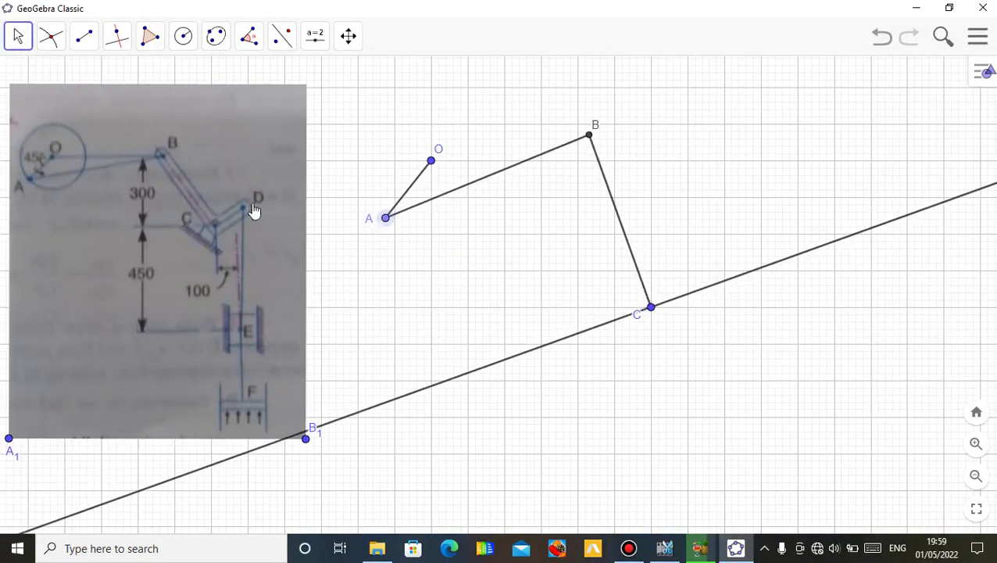
- Draw a short segment from point C to a new point on the perpendicular line, on the side away from A
click(92, 40)
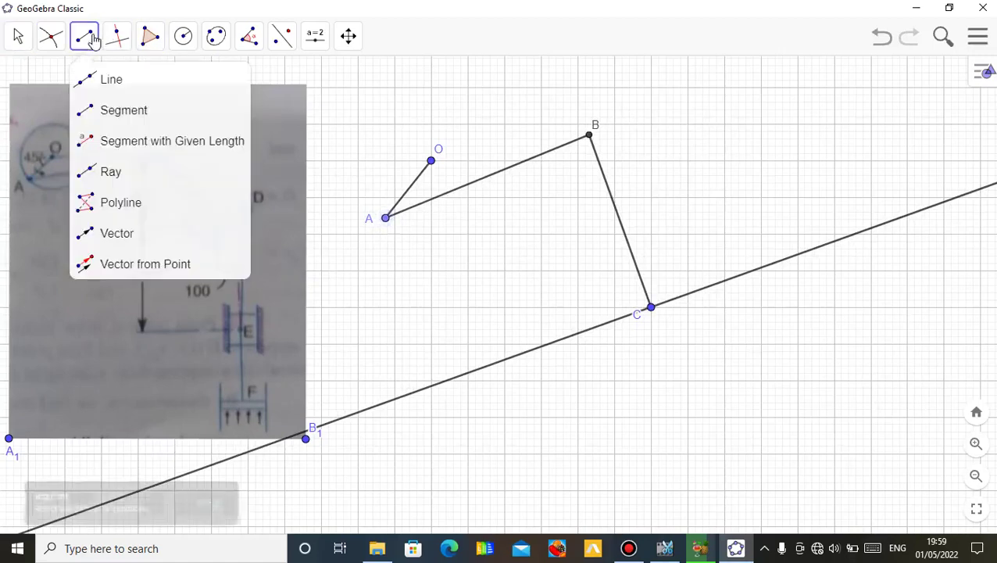
click(111, 110)
click(653, 308)
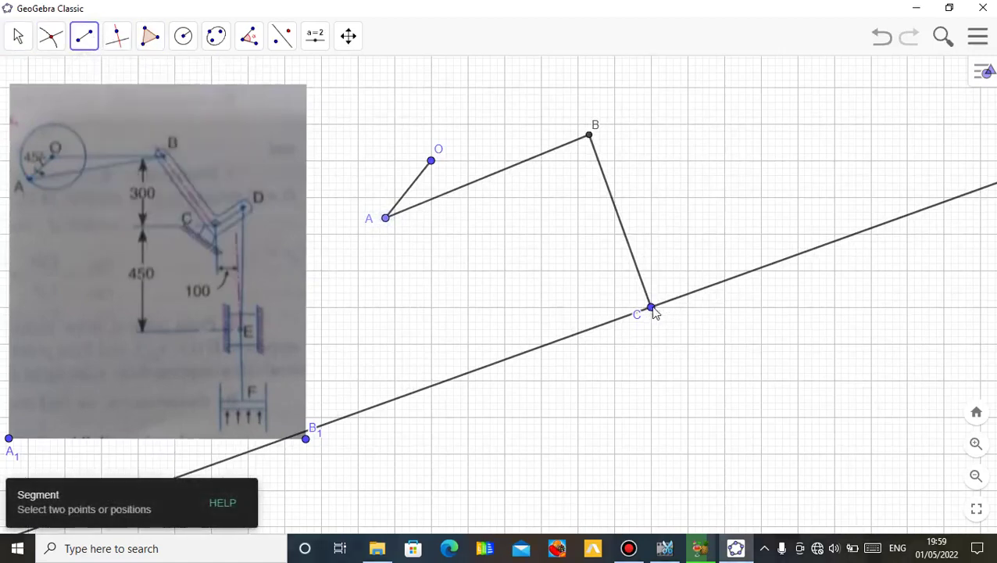
click(726, 280)
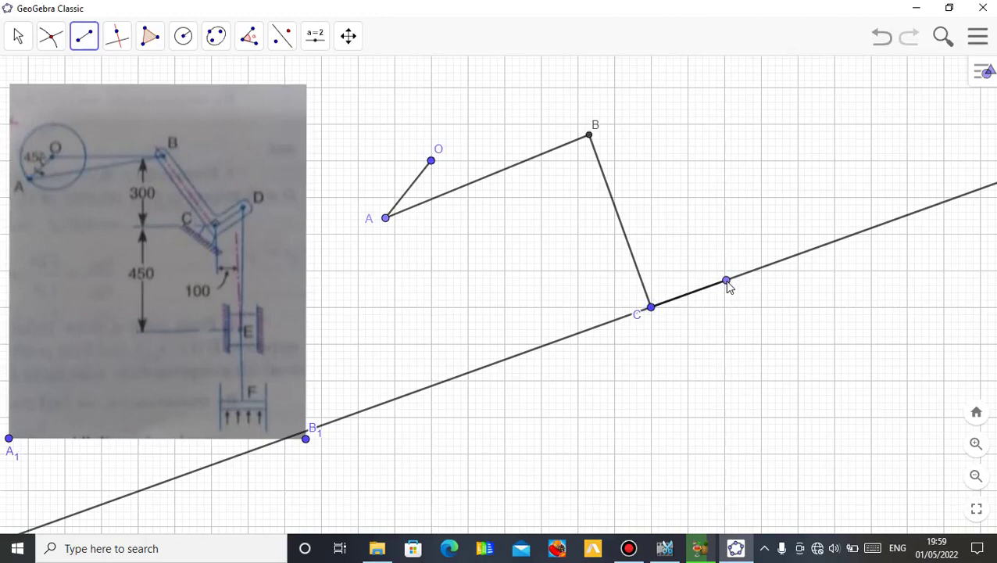
- Hide the perpendicular line through C, leaving the short segment on it shown
click(18, 36)
click(508, 365)
right_click(508, 365)
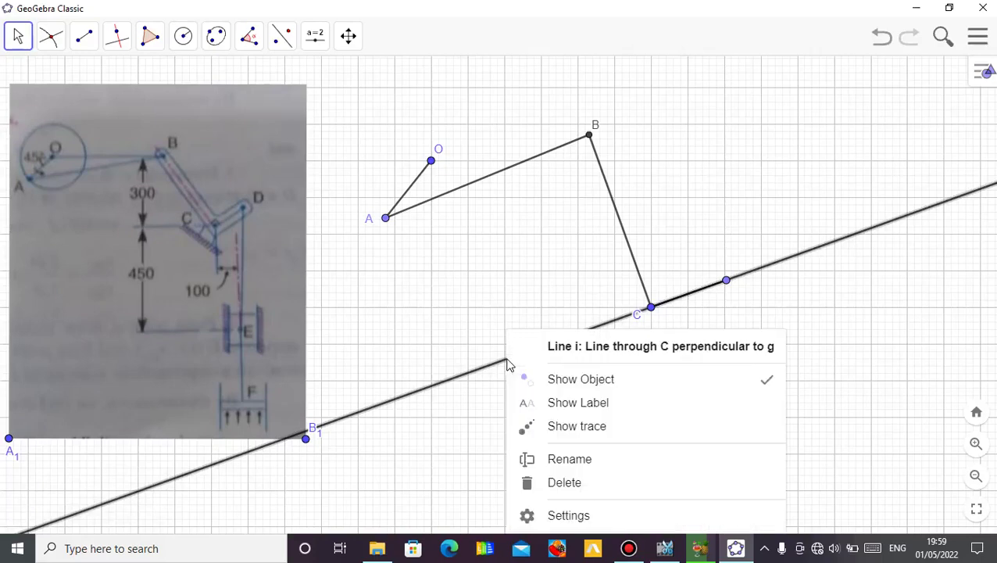
click(575, 382)
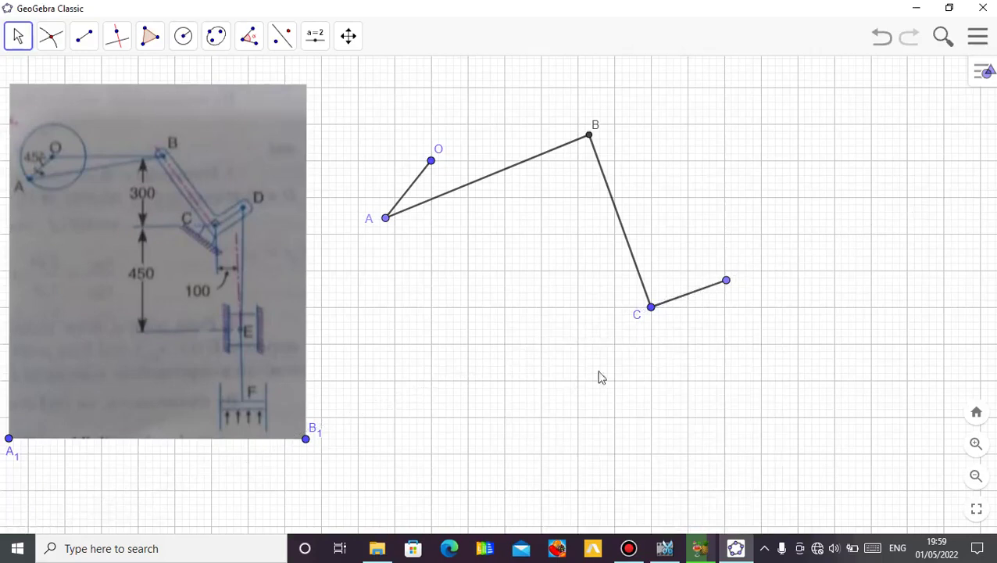
- Label the free end of the short segment from C as D
right_click(726, 281)
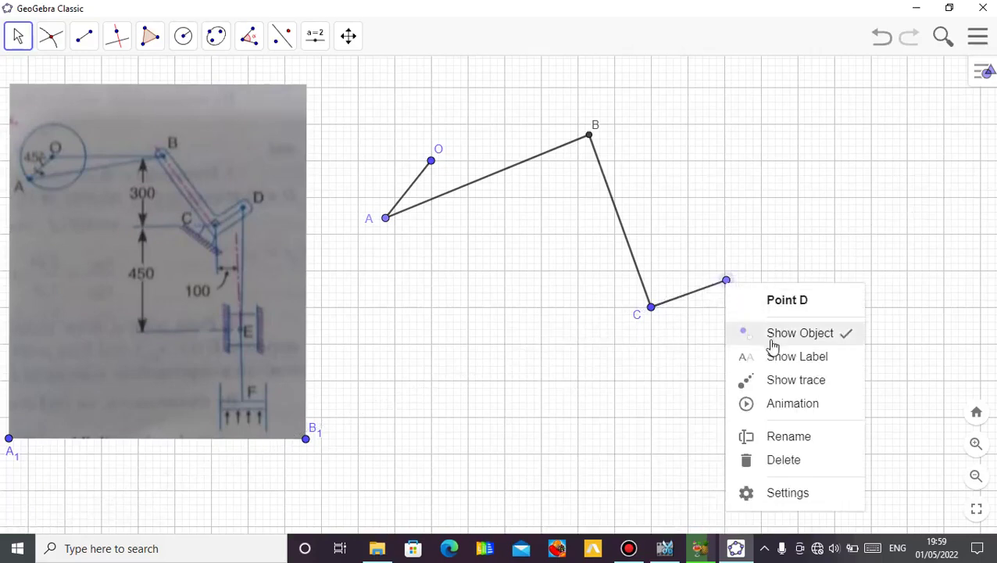
click(787, 436)
text(#)
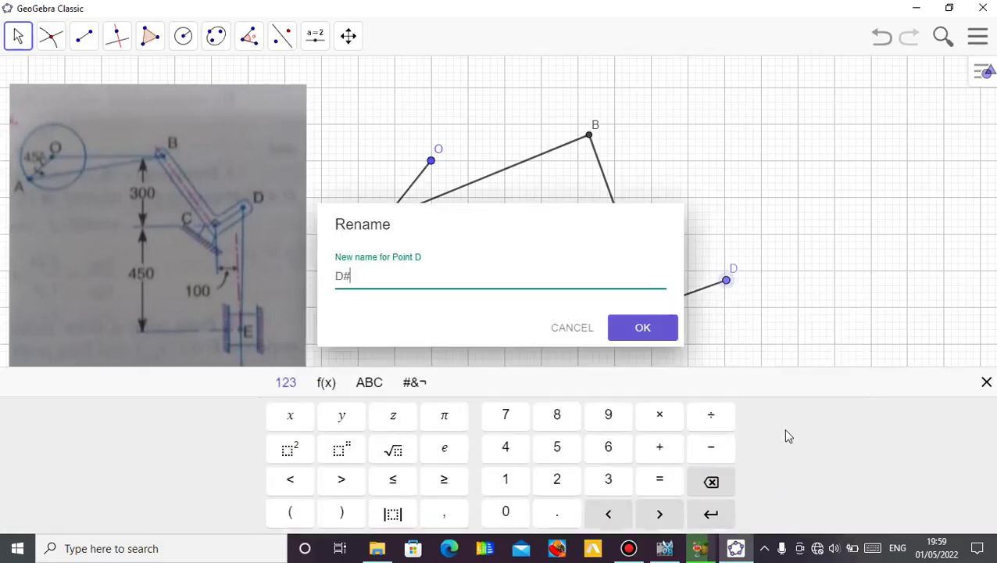
key(BackSpace)
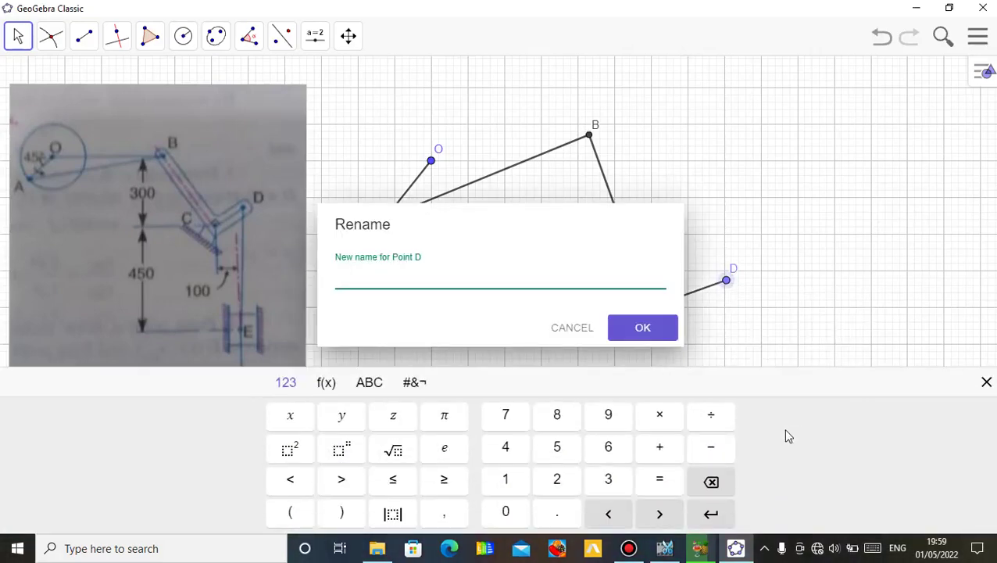
text(D)
click(642, 328)
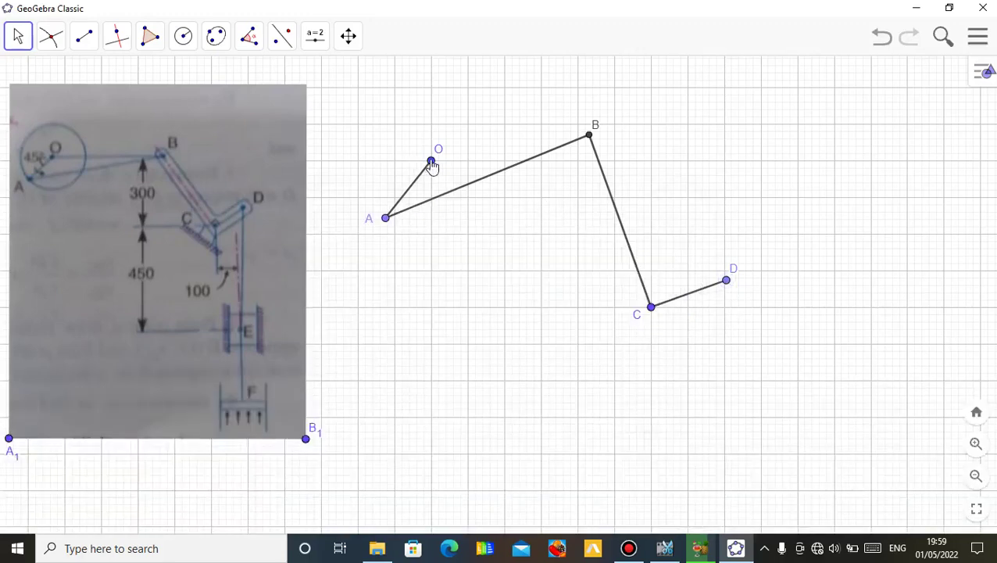
- Move point A back and forth around O to examine the motion of links AB, BC and CD
drag(386, 225, 423, 132)
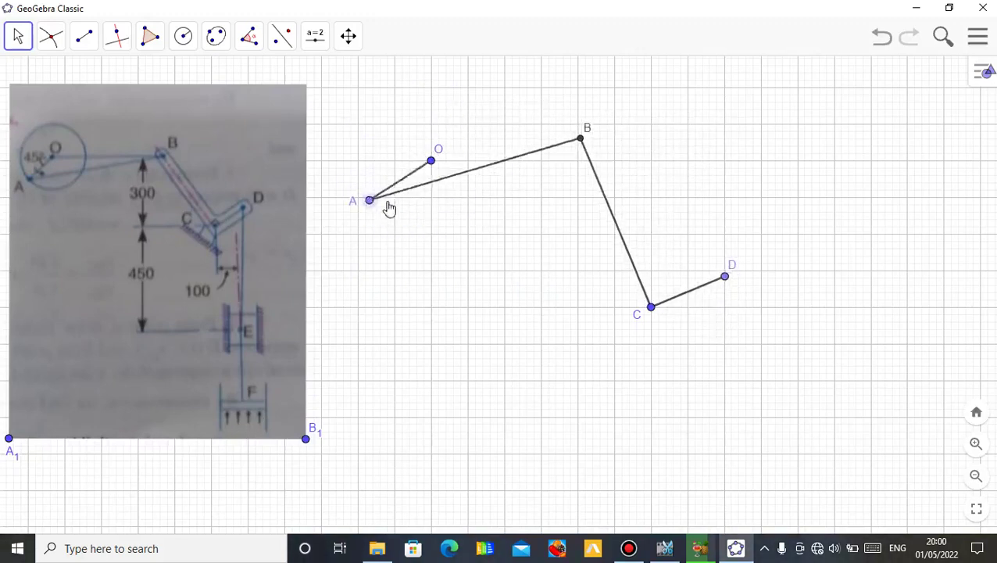
mouse_move(415, 194)
mouse_down()
mouse_move(429, 200)
mouse_move(410, 206)
mouse_up()
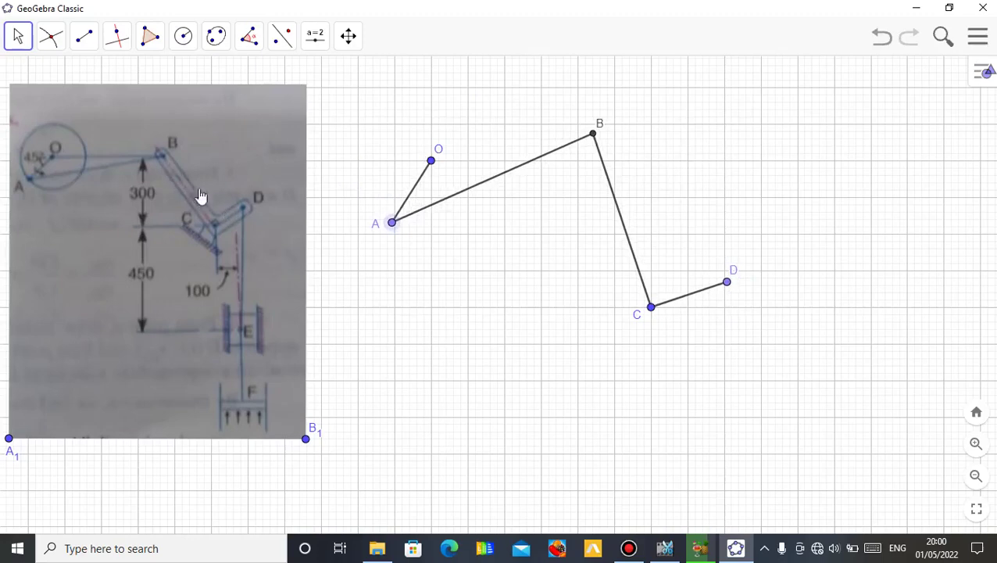
drag(404, 226, 436, 233)
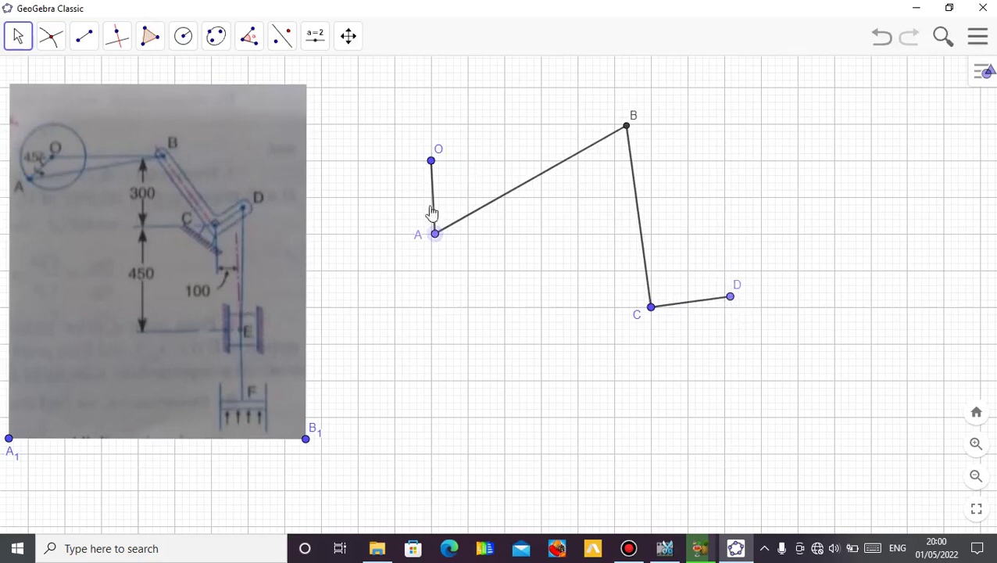
drag(441, 245, 381, 250)
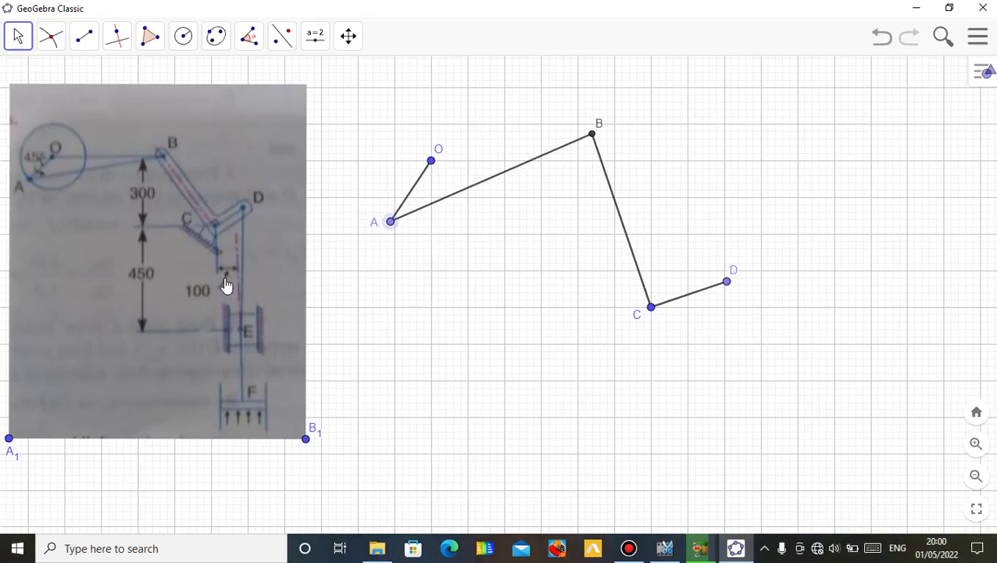
- Draw a vertical line through two new points below segment CD, crossing the segment between C and D
click(83, 36)
click(111, 91)
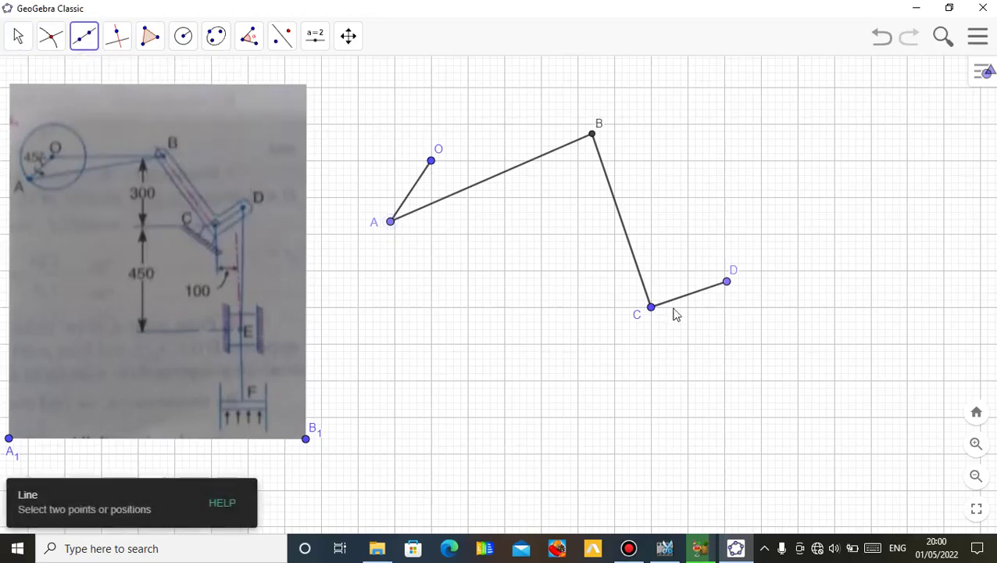
click(700, 345)
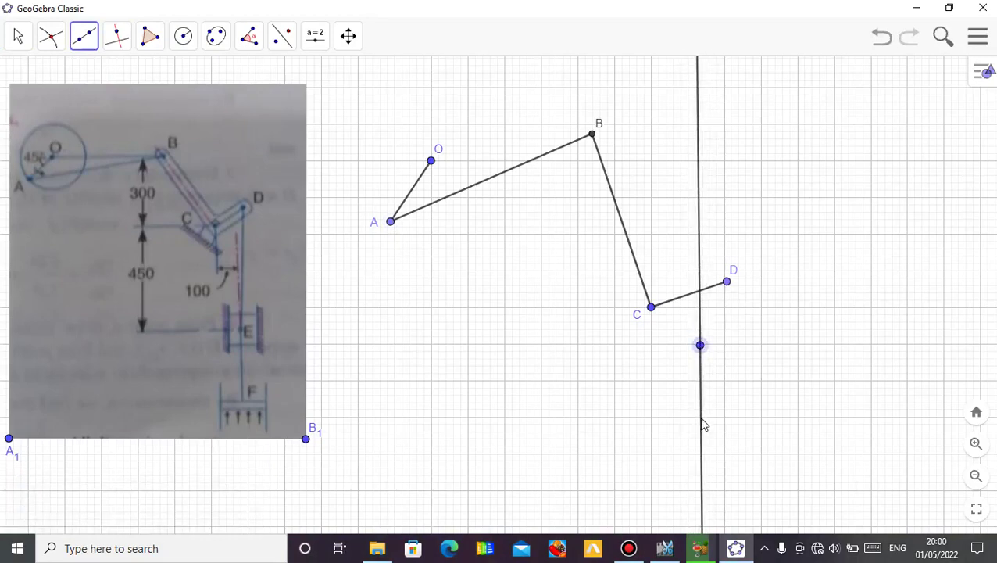
click(700, 418)
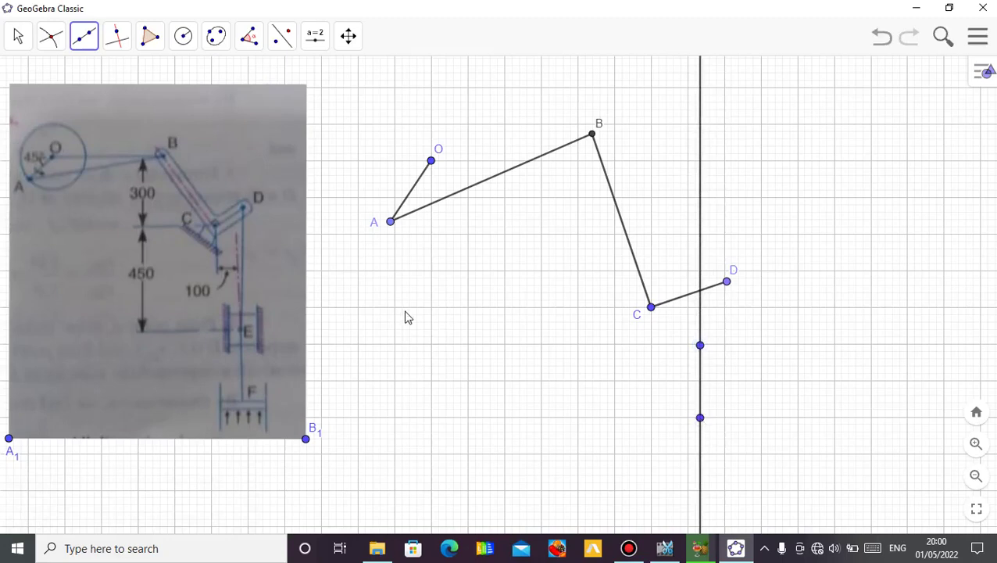
- Hide the two points that define the vertical line
click(16, 39)
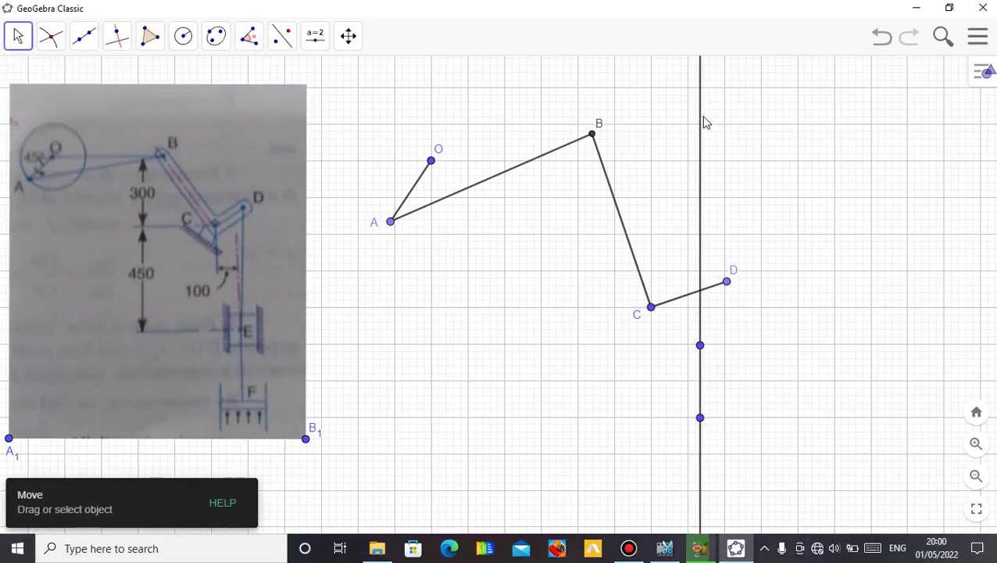
right_click(701, 350)
click(767, 381)
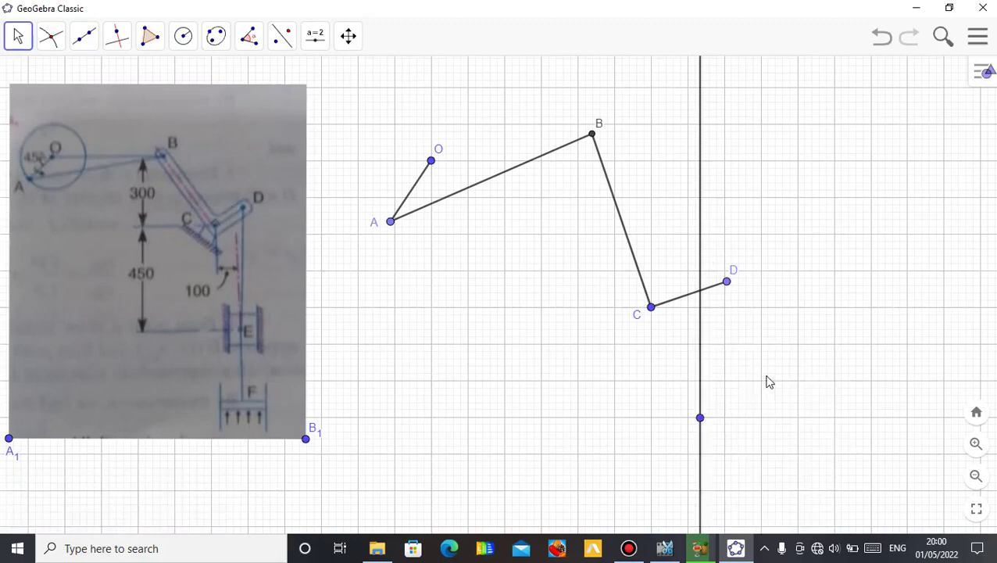
click(701, 419)
right_click(701, 419)
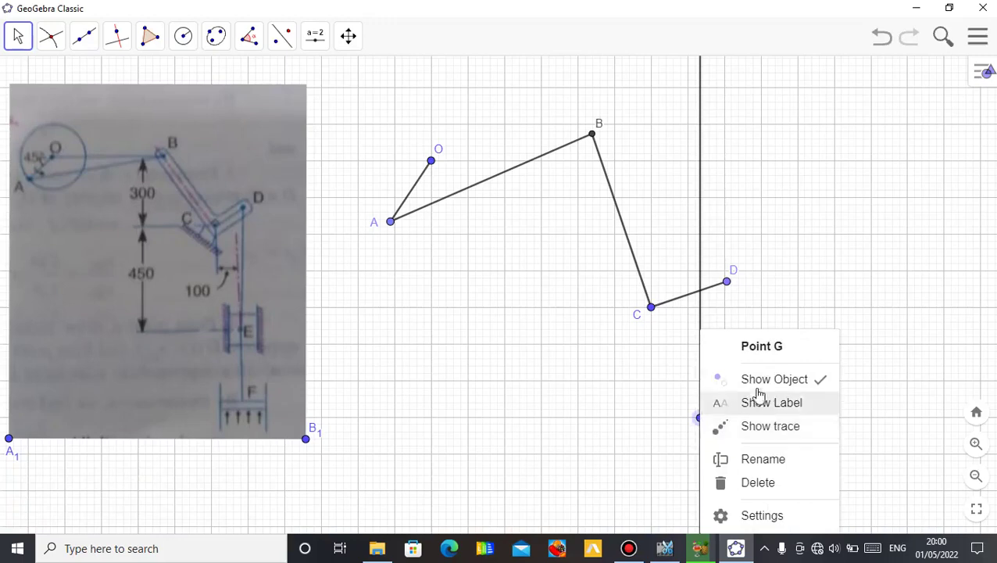
click(767, 383)
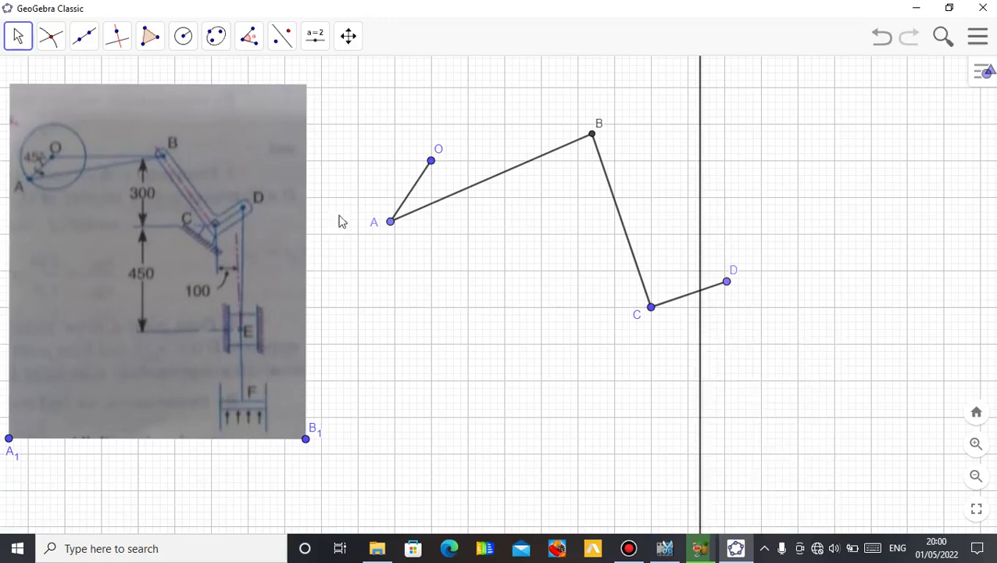
- Draw a circle centred at D with radius 5
click(187, 39)
click(242, 111)
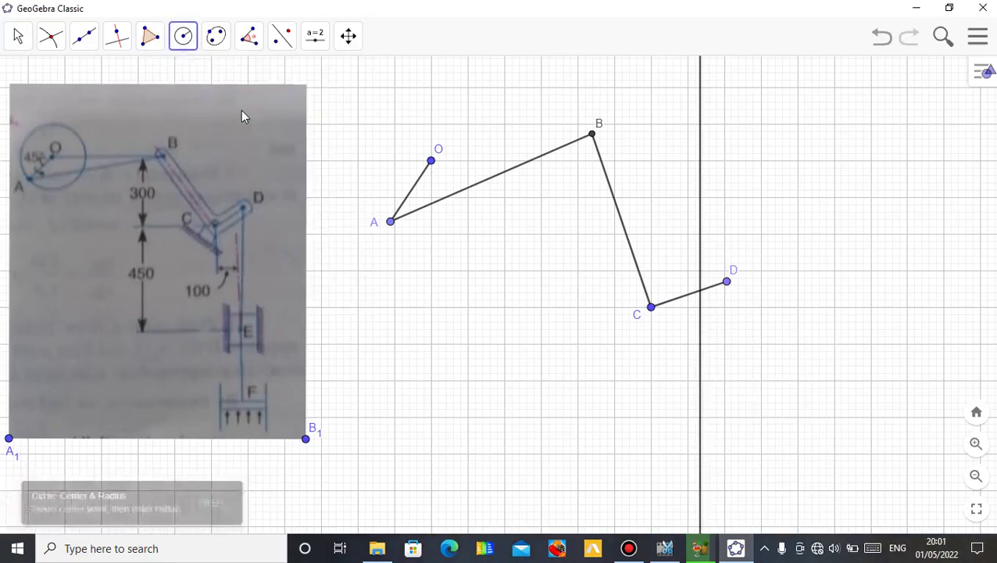
click(727, 283)
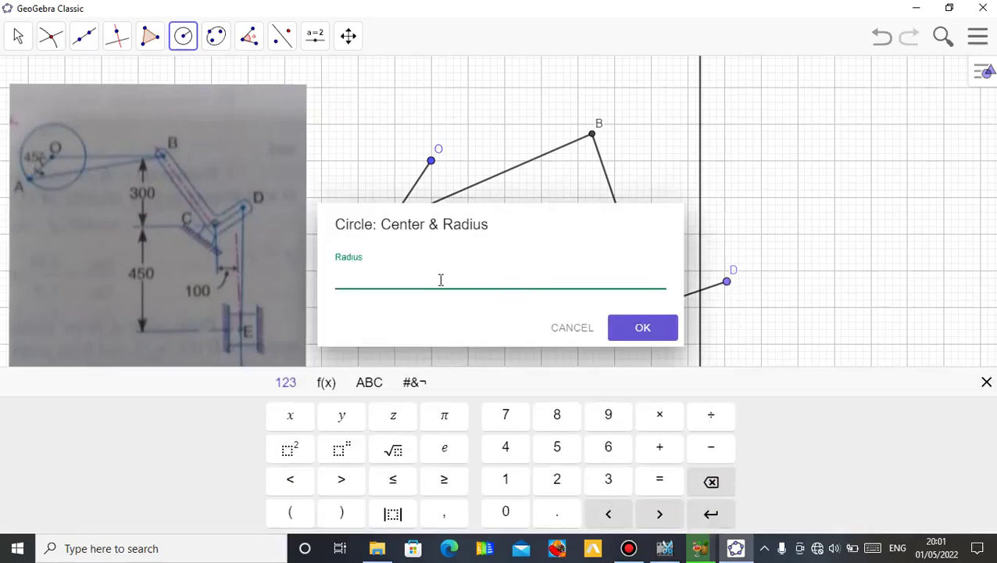
click(557, 446)
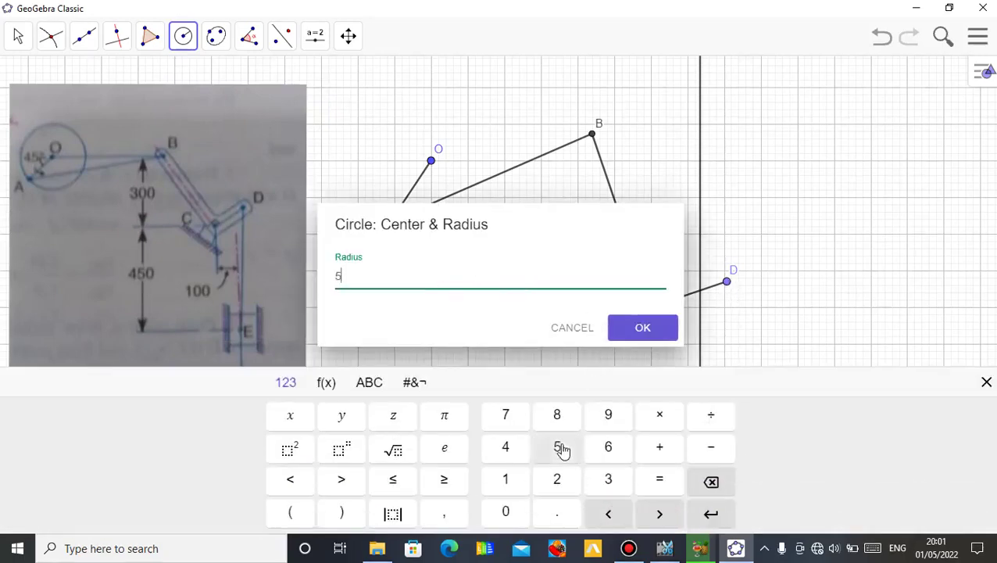
click(660, 325)
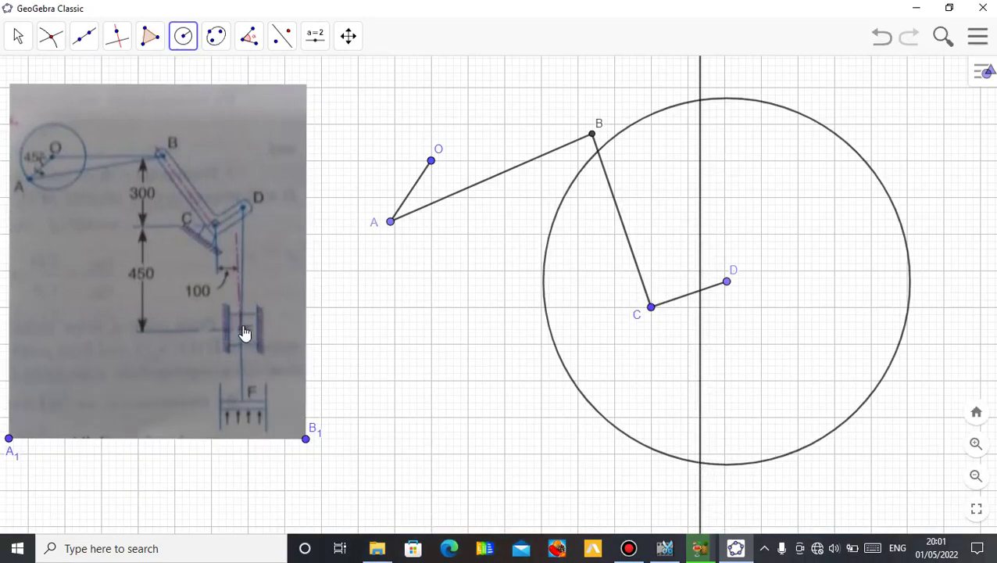
- Create the intersection points of the circle around D and the vertical line
click(50, 35)
click(86, 173)
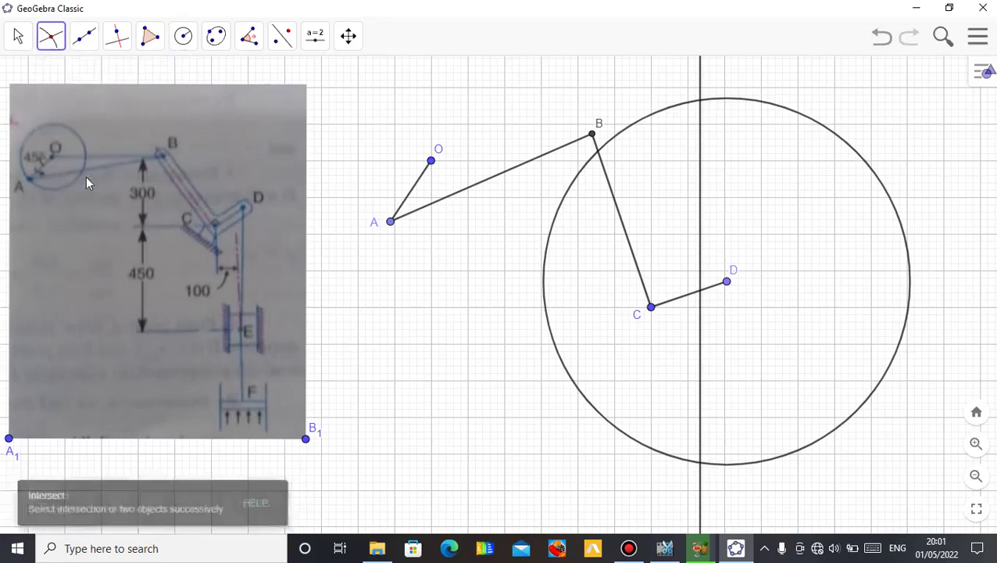
click(758, 462)
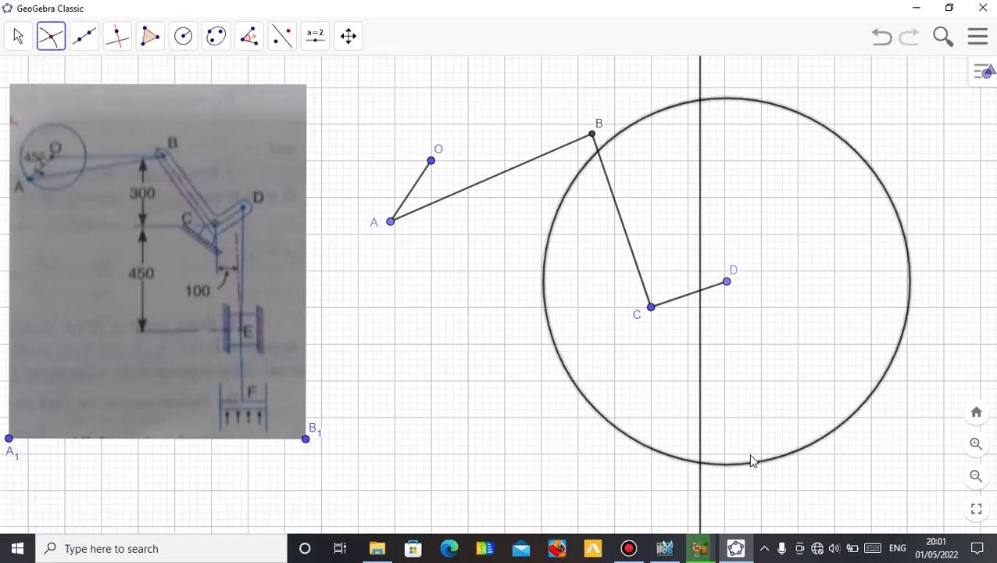
click(701, 431)
click(20, 41)
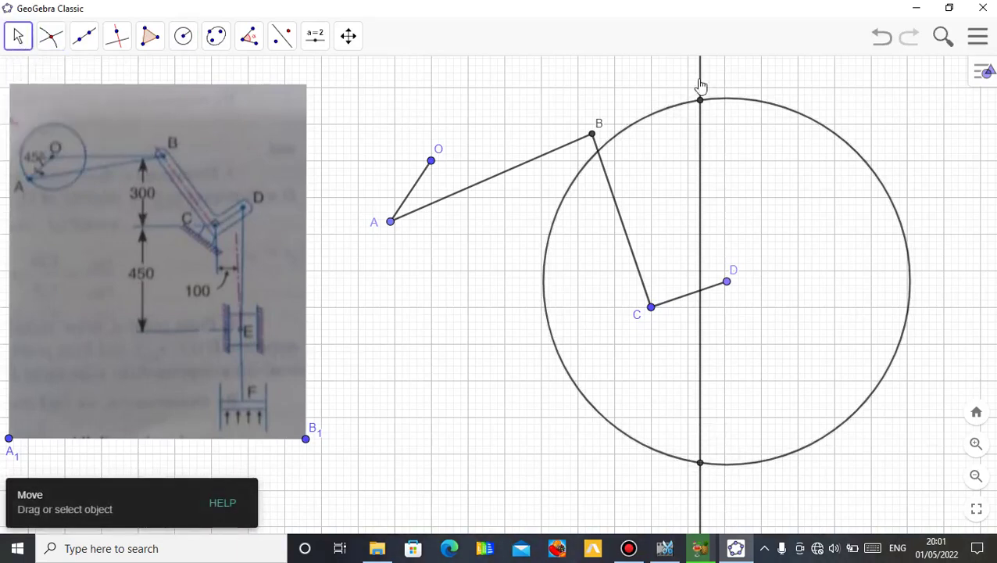
- Rename the lower intersection point of the circle and the vertical line as E
right_click(701, 462)
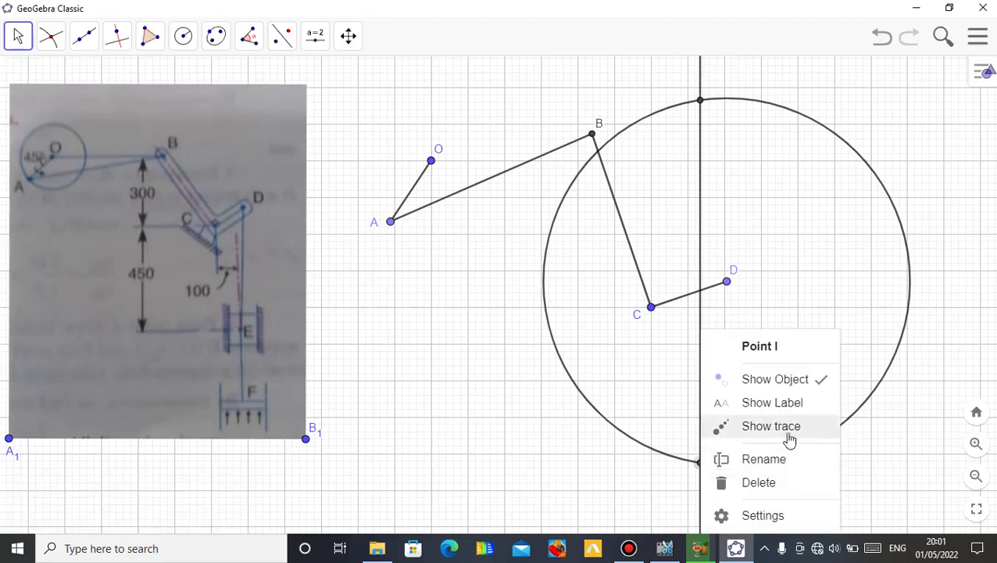
click(777, 469)
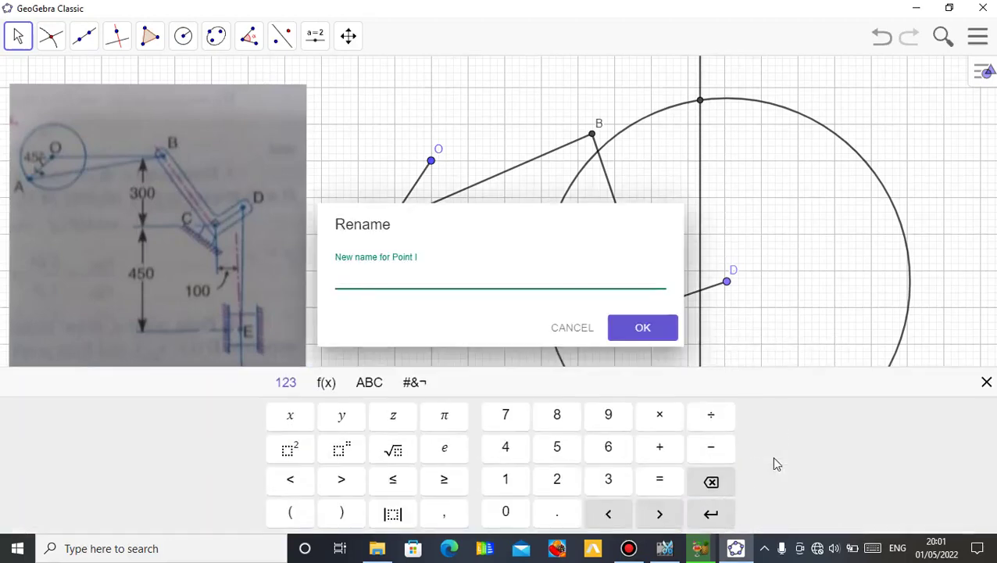
text(E)
click(652, 335)
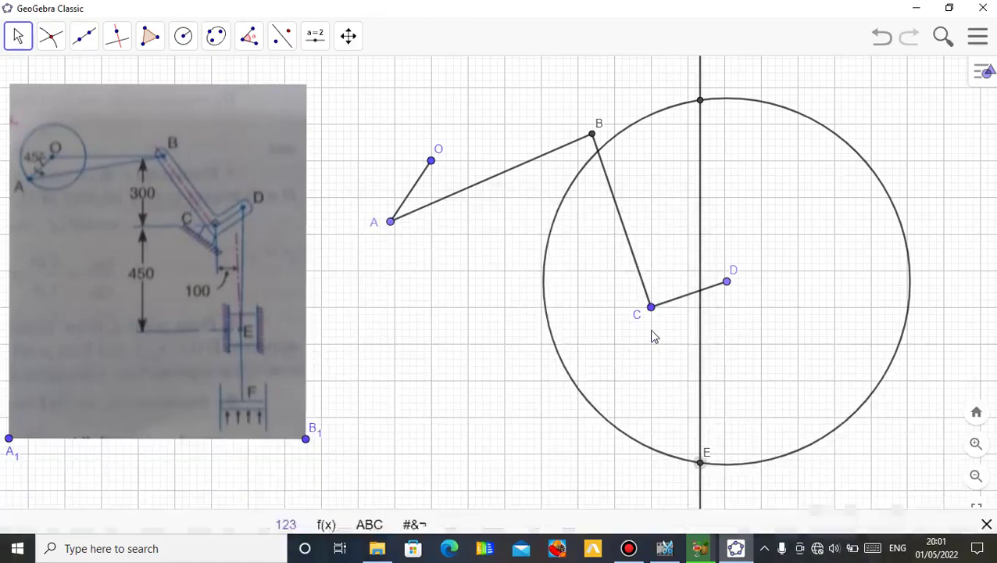
- Hide the circle around D, the upper intersection point and the vertical line
right_click(655, 114)
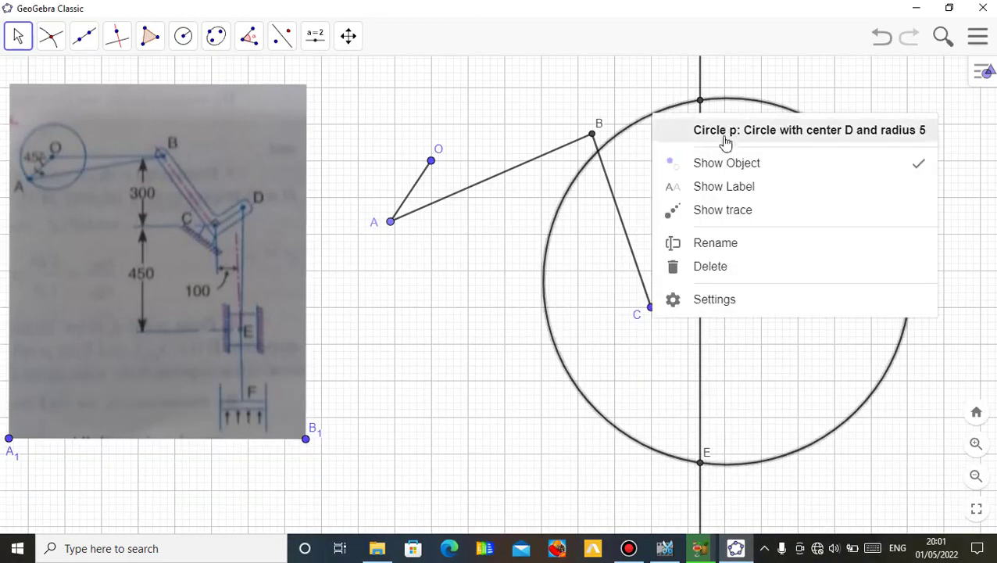
click(673, 162)
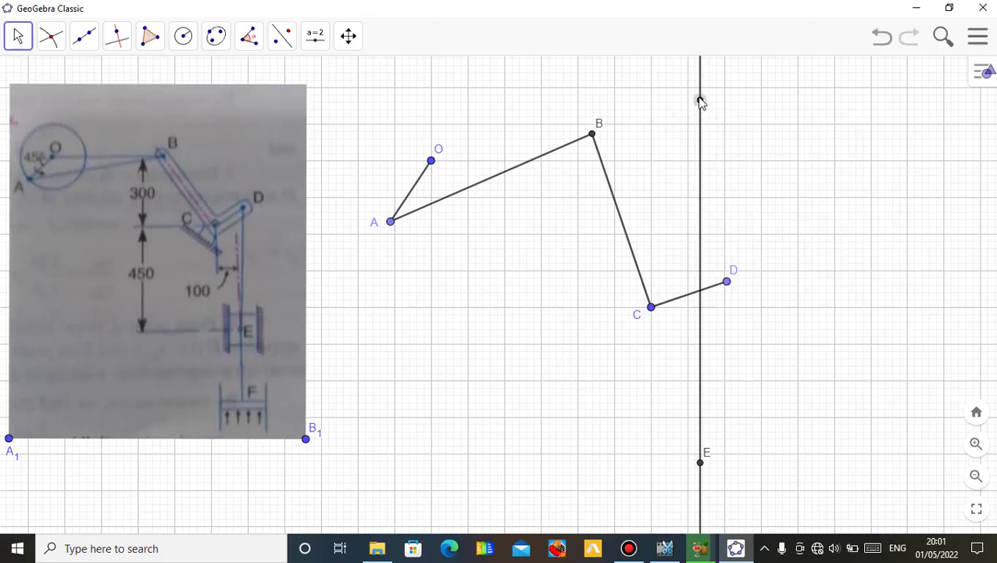
right_click(700, 101)
click(746, 145)
right_click(700, 111)
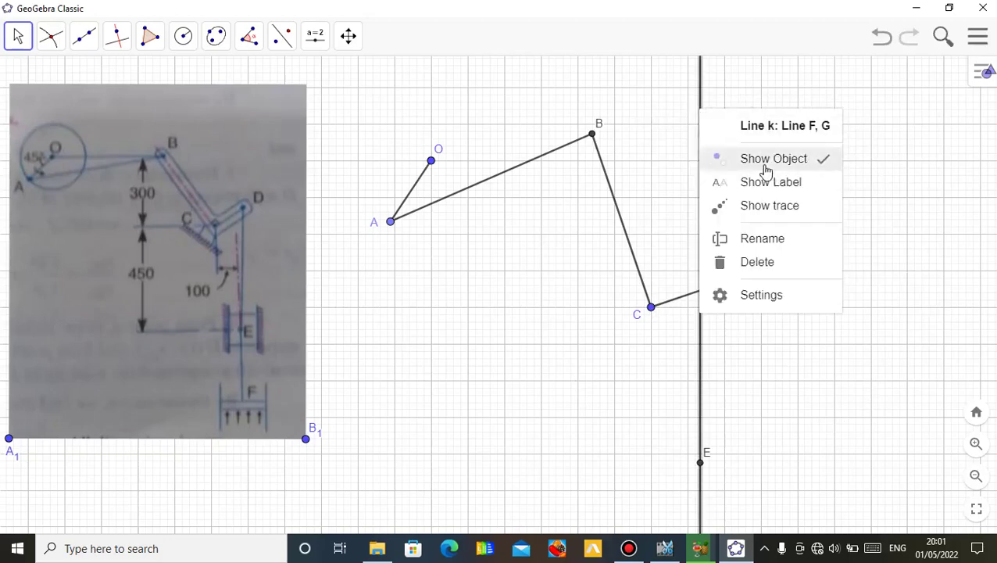
click(765, 163)
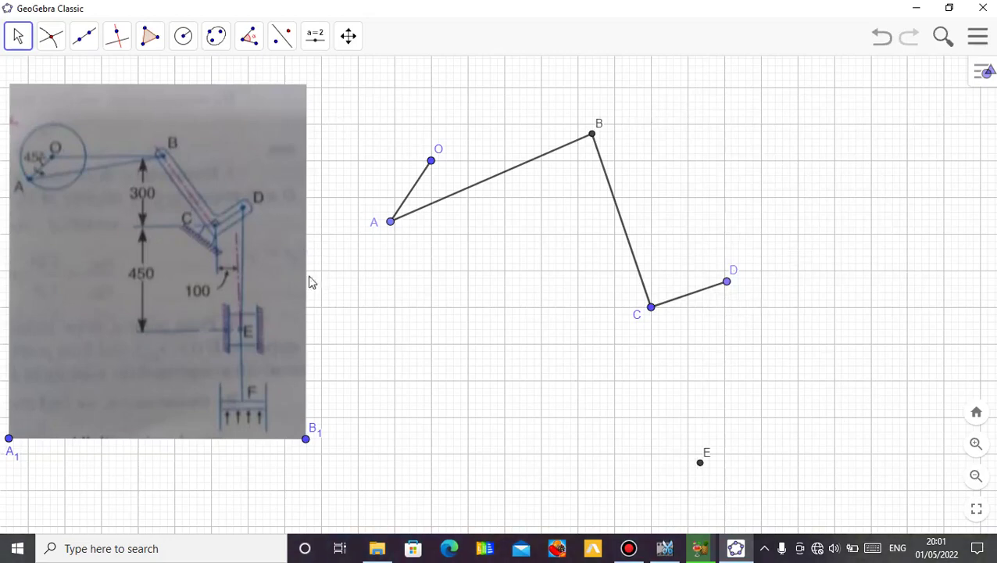
- Draw a segment from D to E as the connecting link
click(95, 49)
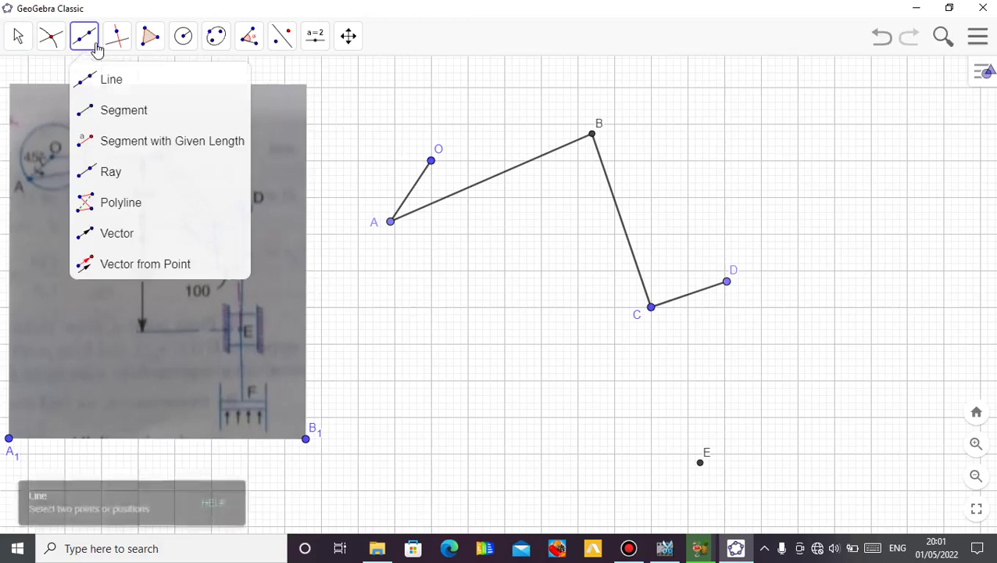
click(115, 109)
click(728, 283)
click(701, 462)
click(18, 36)
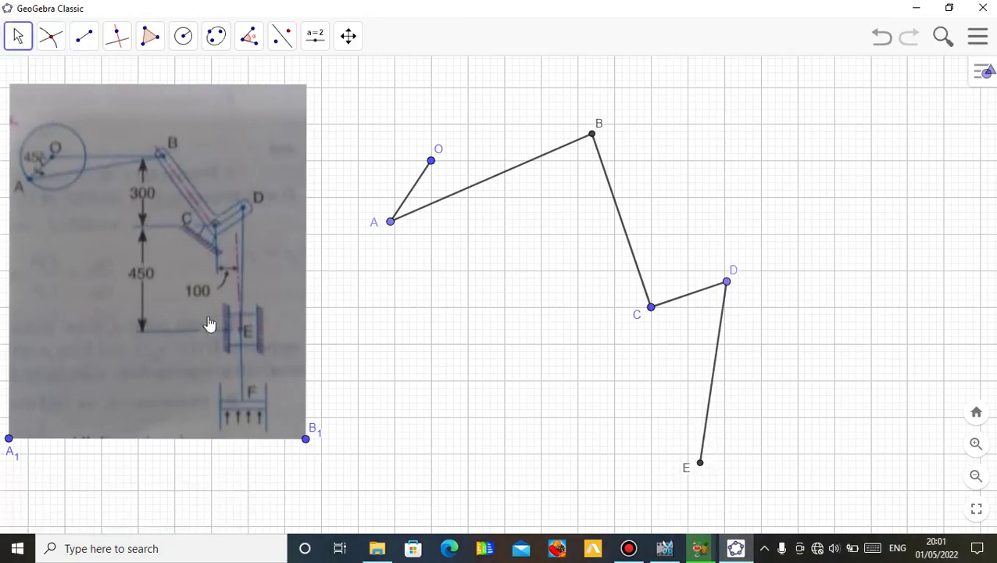
- Draw a circle centred at E with radius 1
click(183, 45)
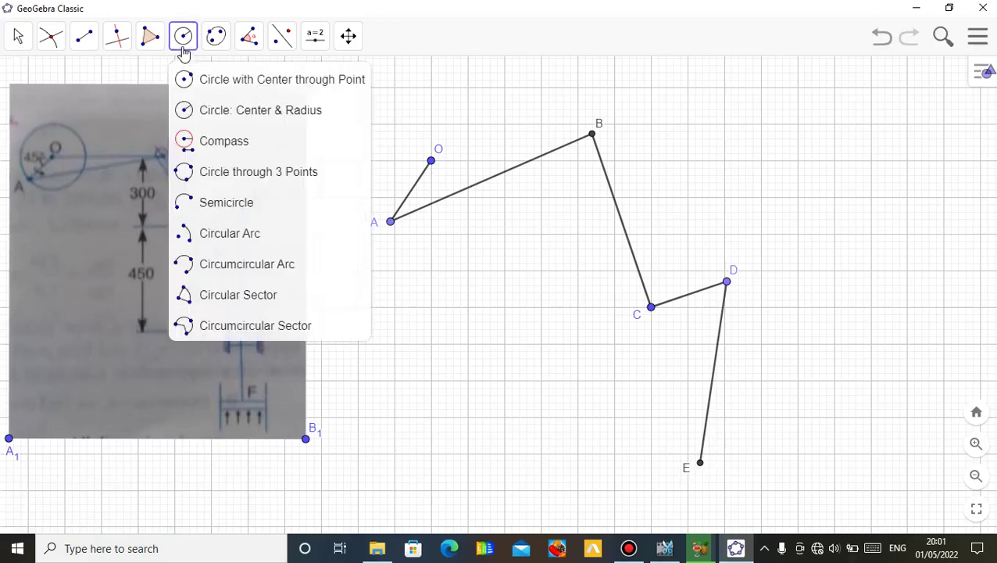
click(223, 109)
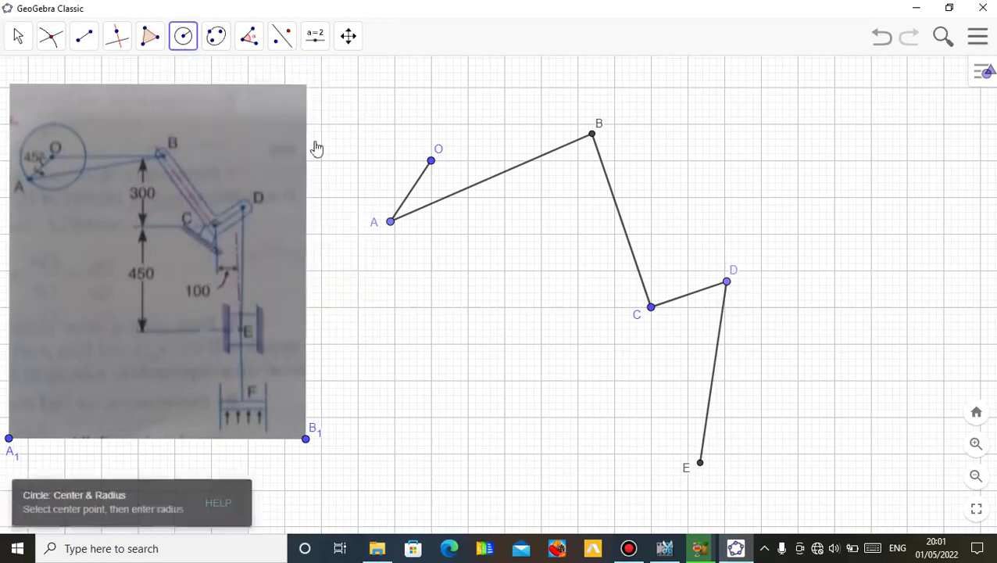
click(701, 464)
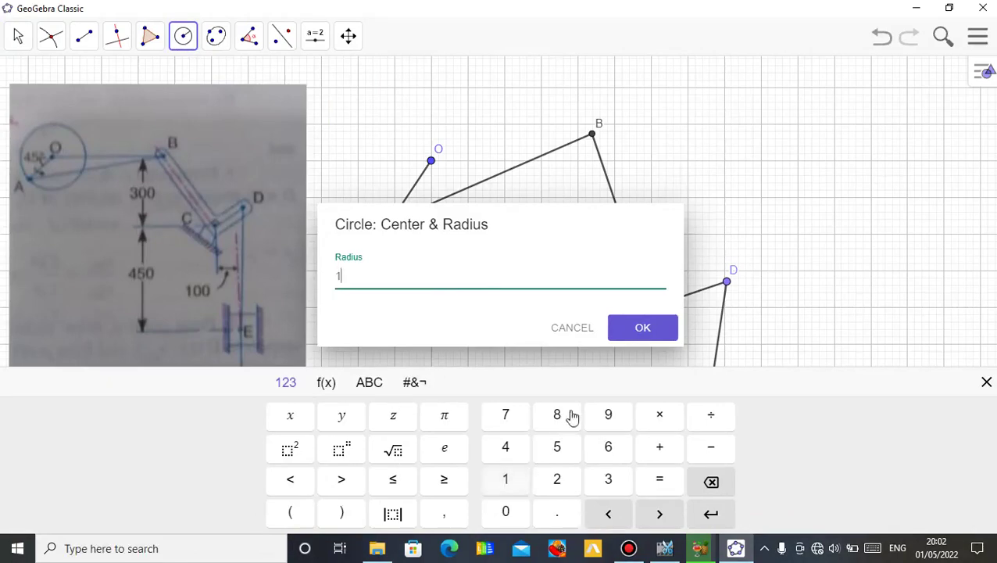
click(635, 336)
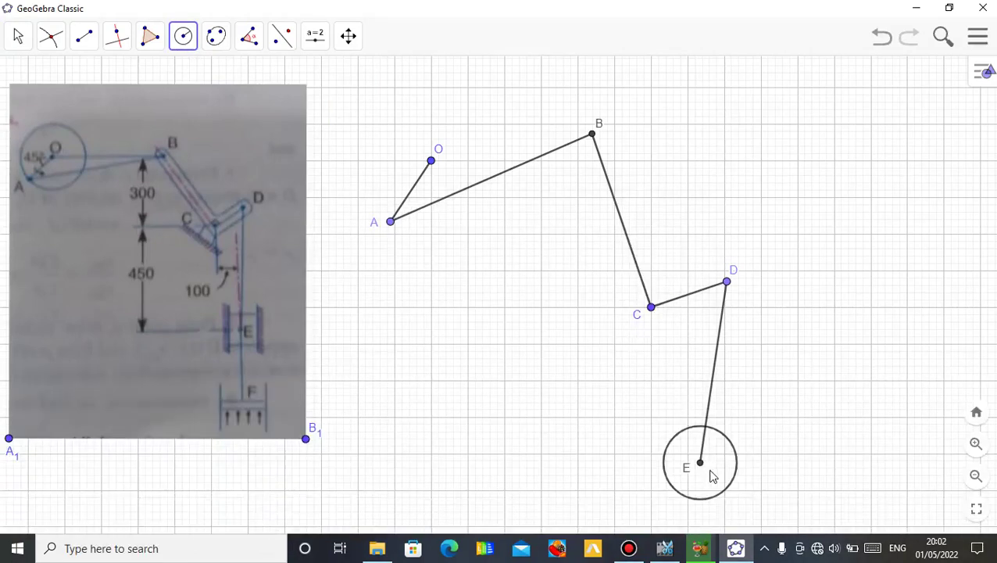
- Draw a four-sided slider block around E with its corners on the small circle, and adjust the upper-left corner to square it up
click(150, 37)
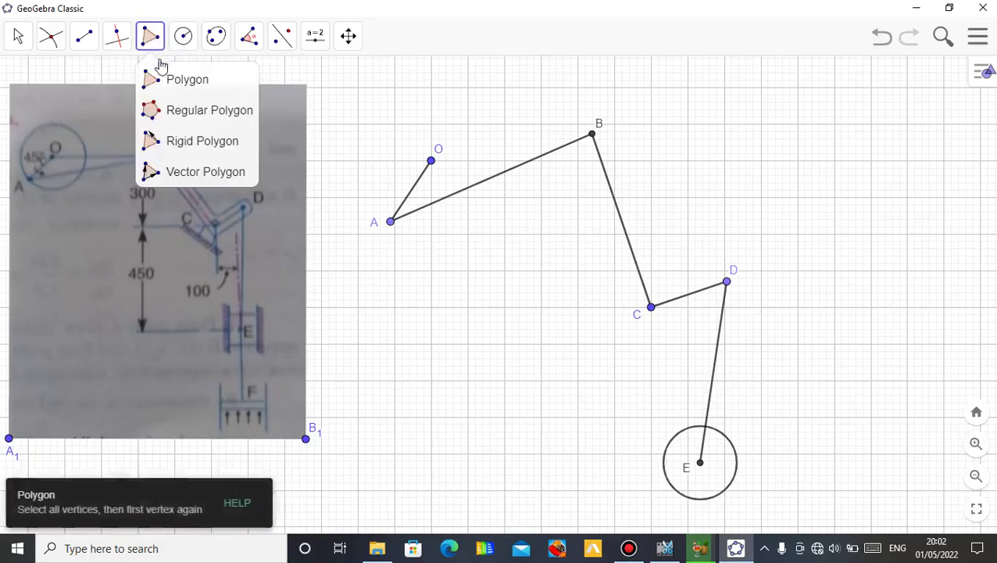
click(166, 78)
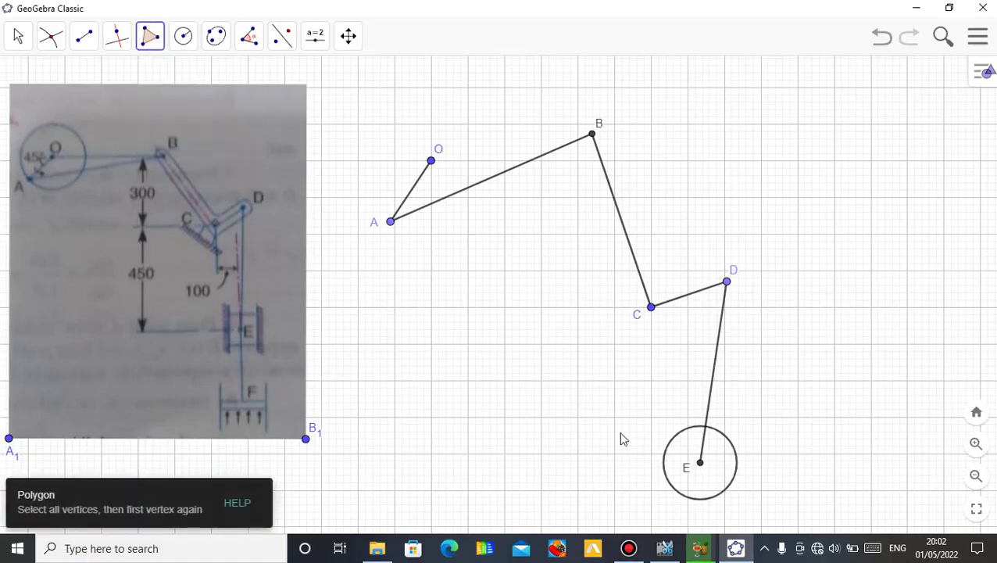
click(676, 435)
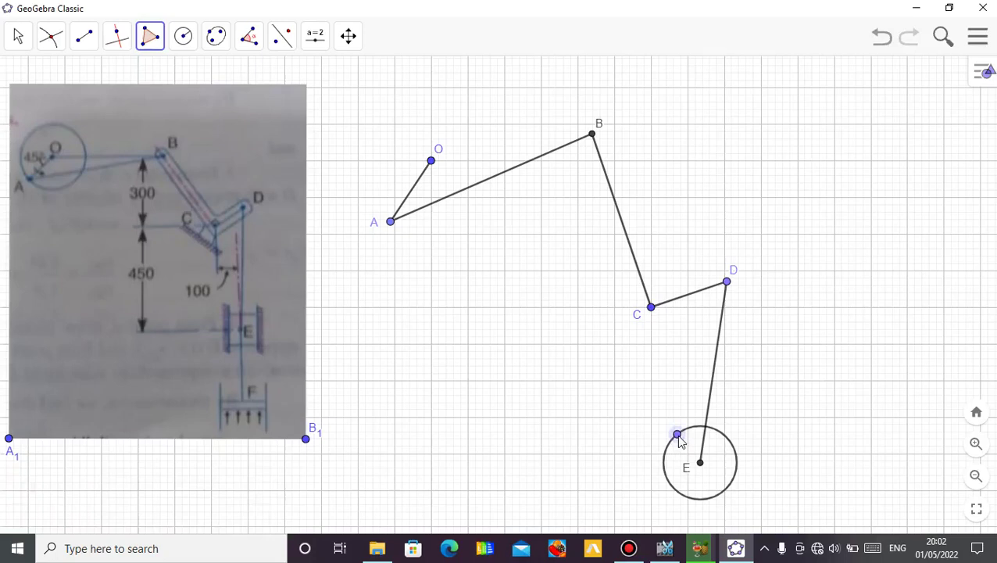
click(677, 490)
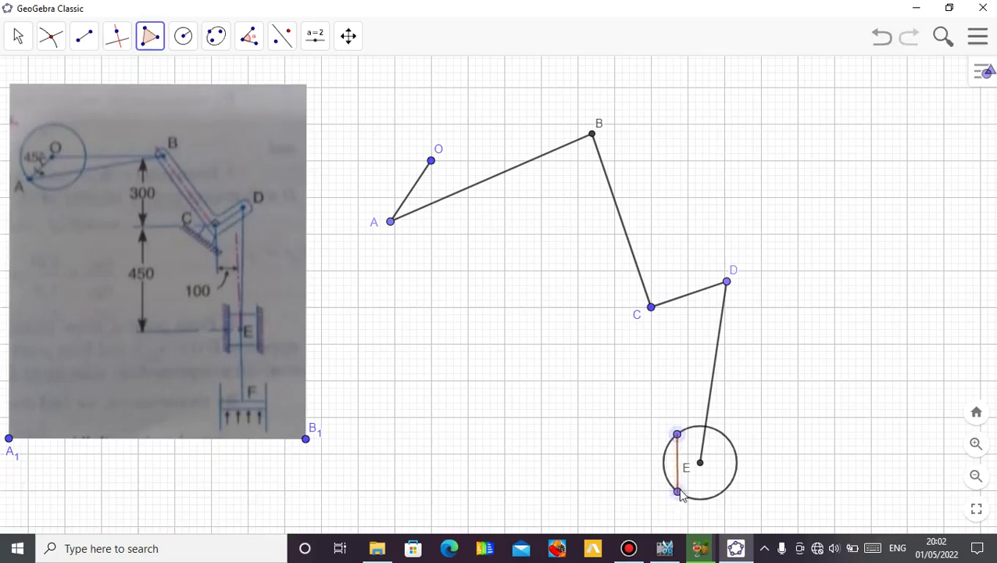
click(725, 490)
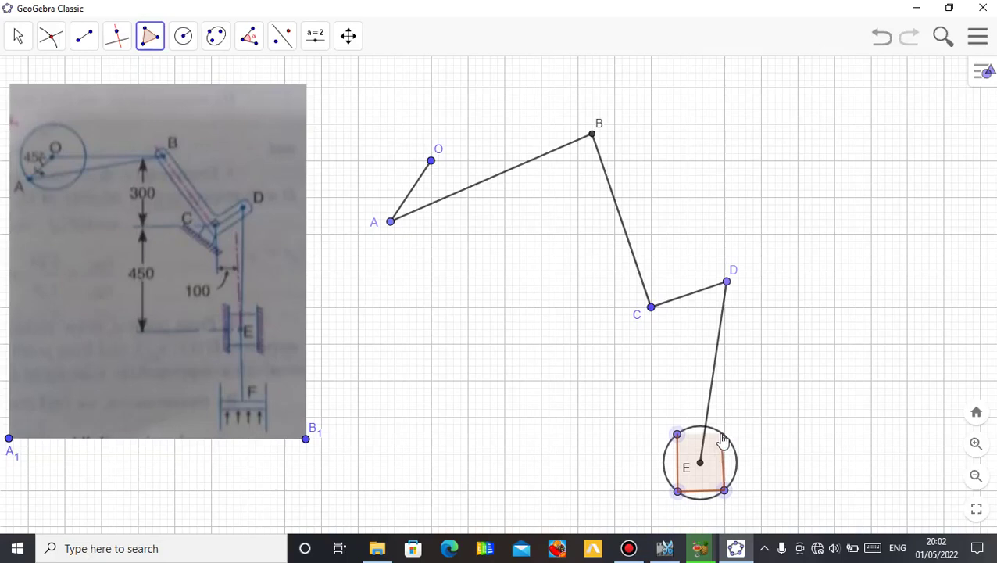
click(724, 434)
click(678, 435)
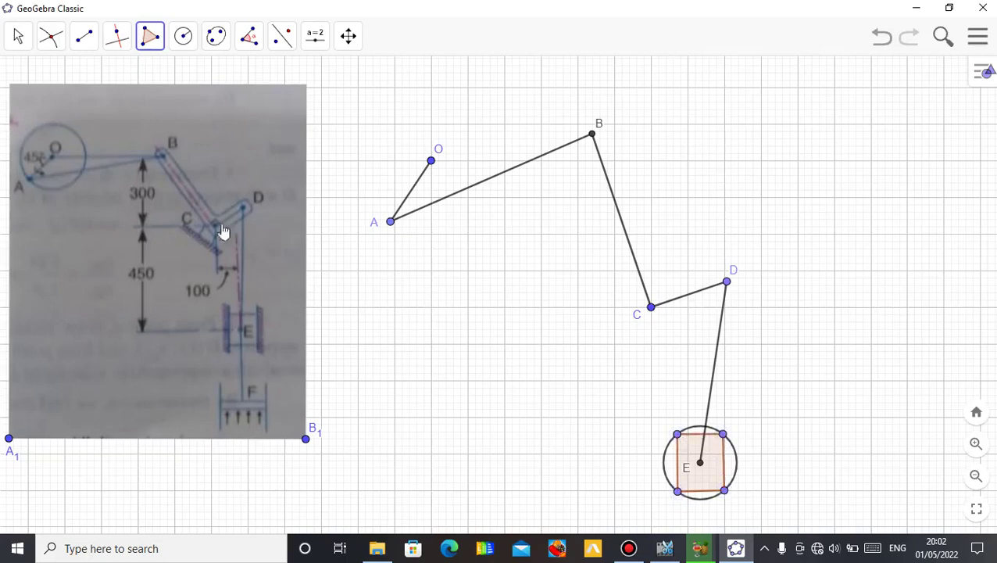
click(20, 41)
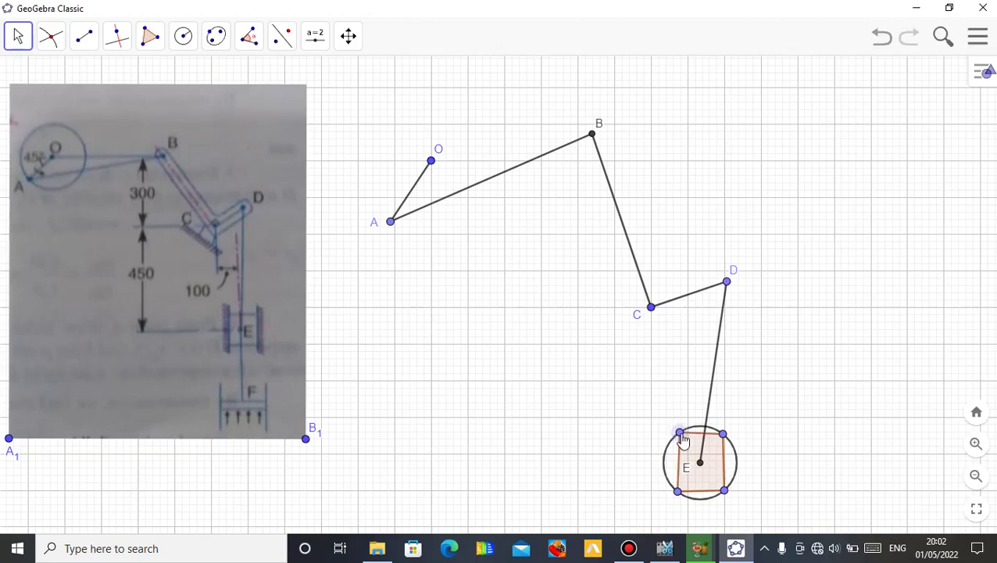
drag(680, 440, 679, 442)
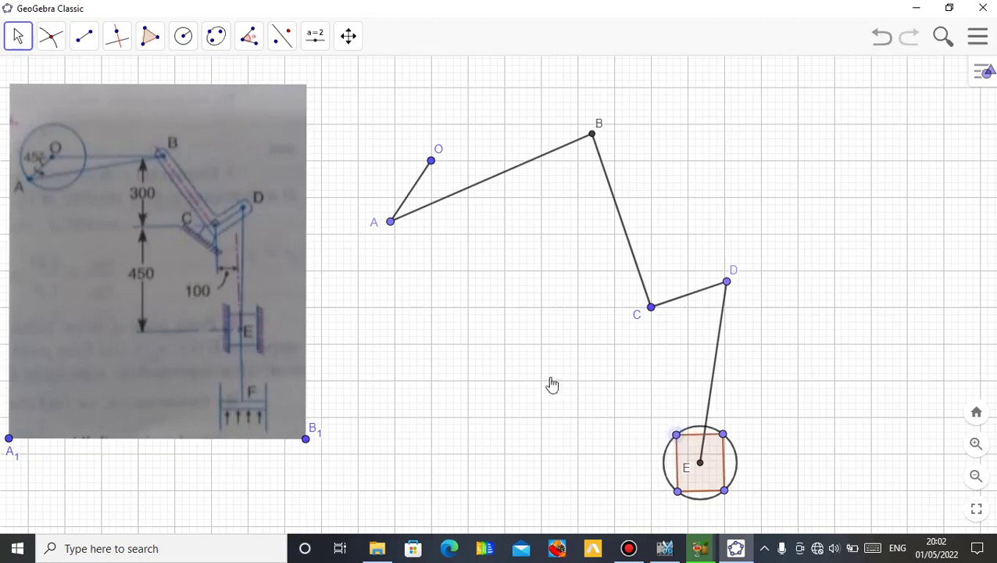
- Hide the small circle around E and the slider block's four corner points, and move label E to the right of its point
right_click(737, 473)
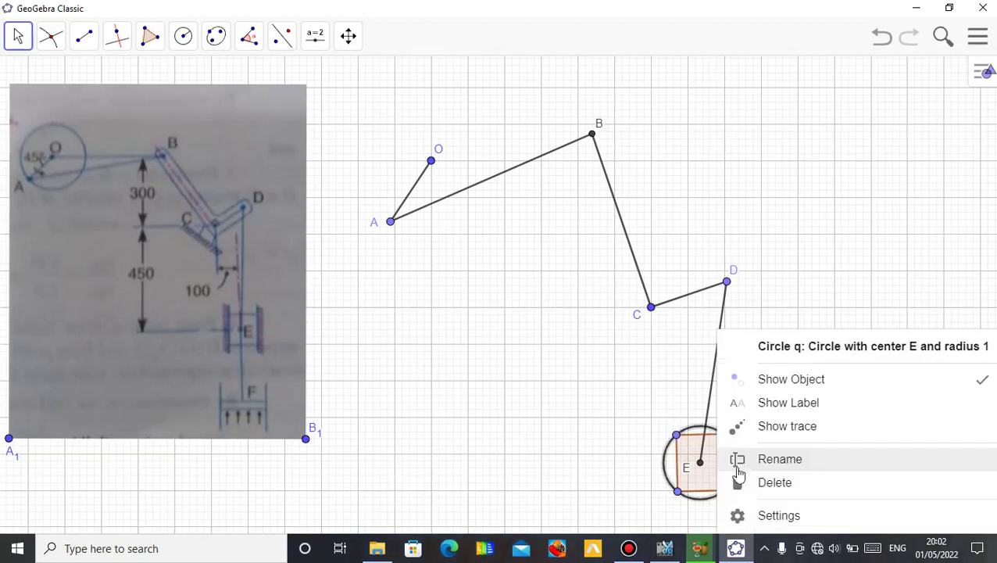
click(801, 382)
right_click(725, 435)
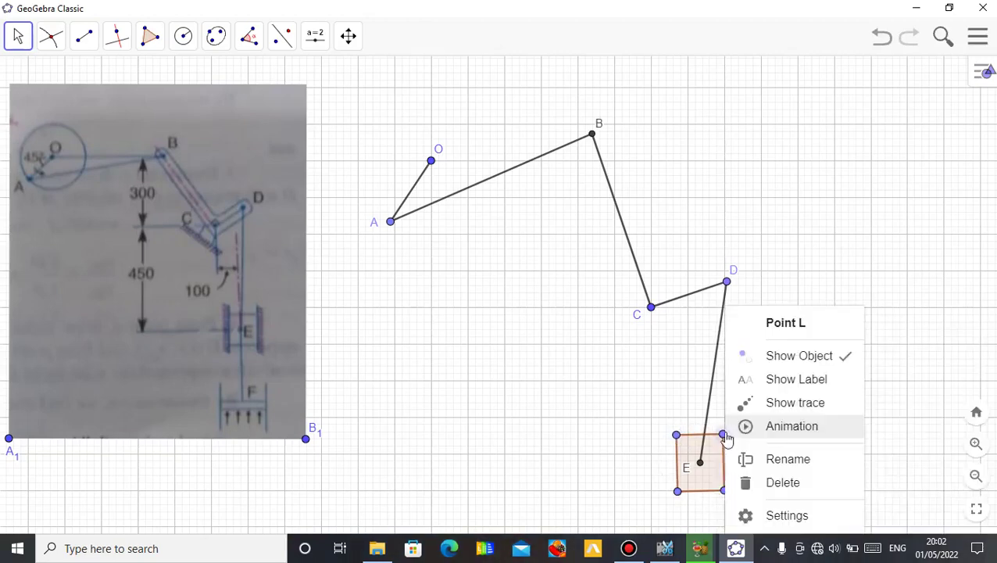
click(788, 350)
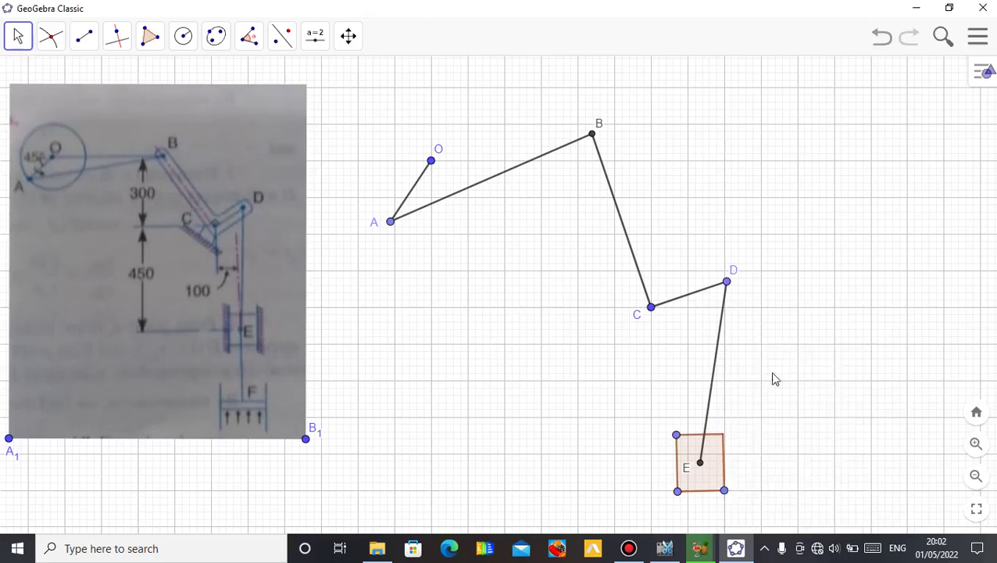
right_click(724, 491)
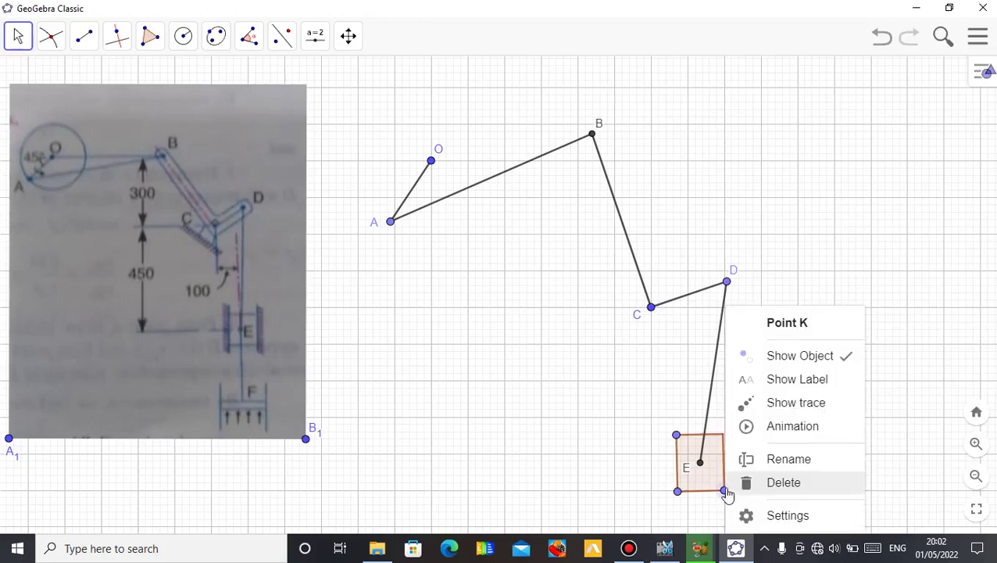
click(798, 357)
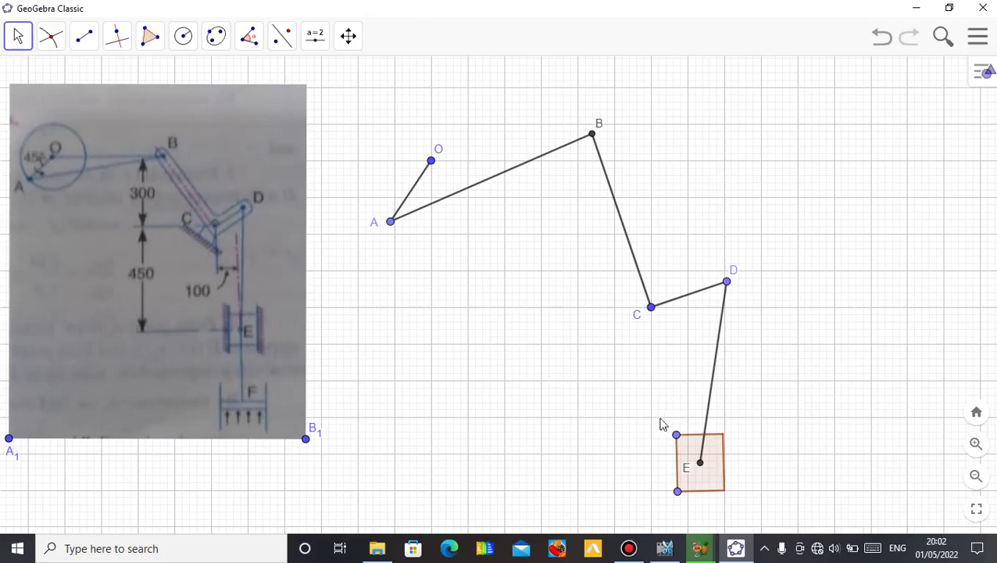
right_click(677, 435)
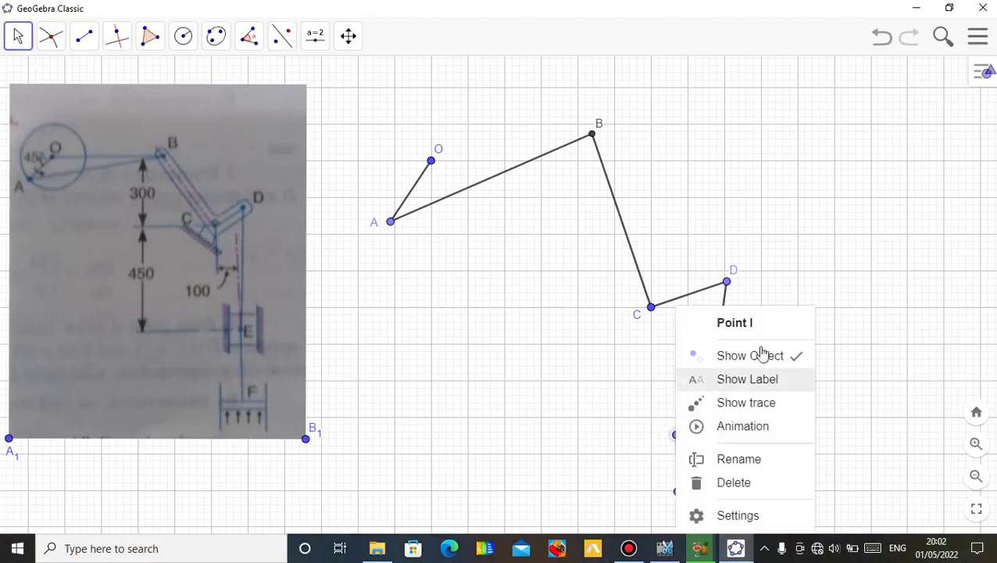
click(762, 358)
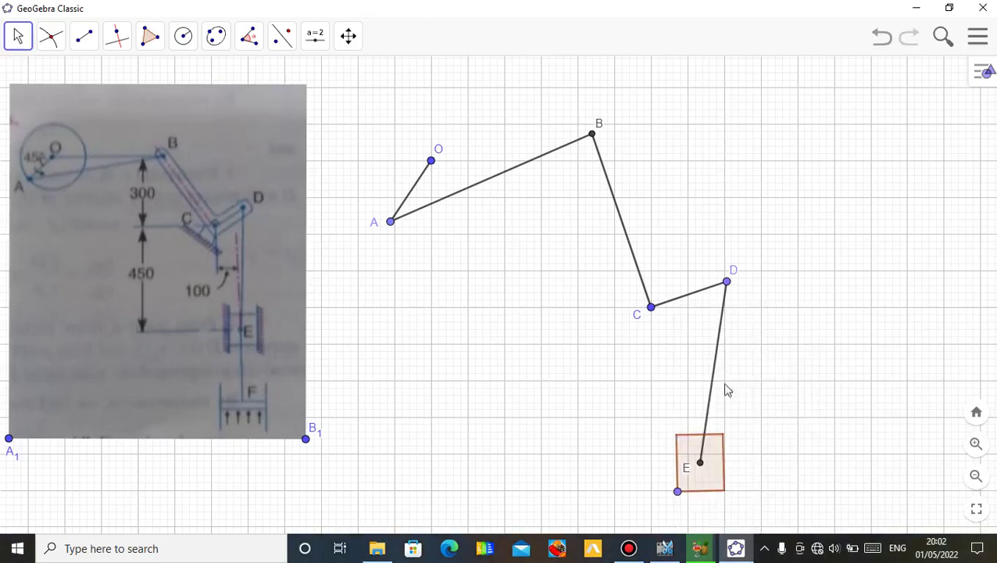
right_click(678, 491)
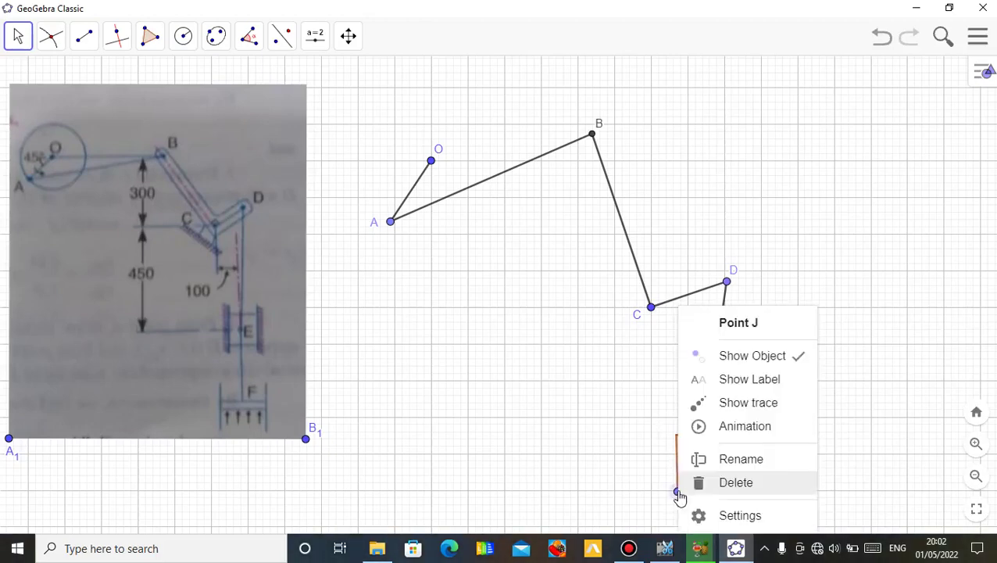
click(738, 359)
drag(685, 473, 714, 474)
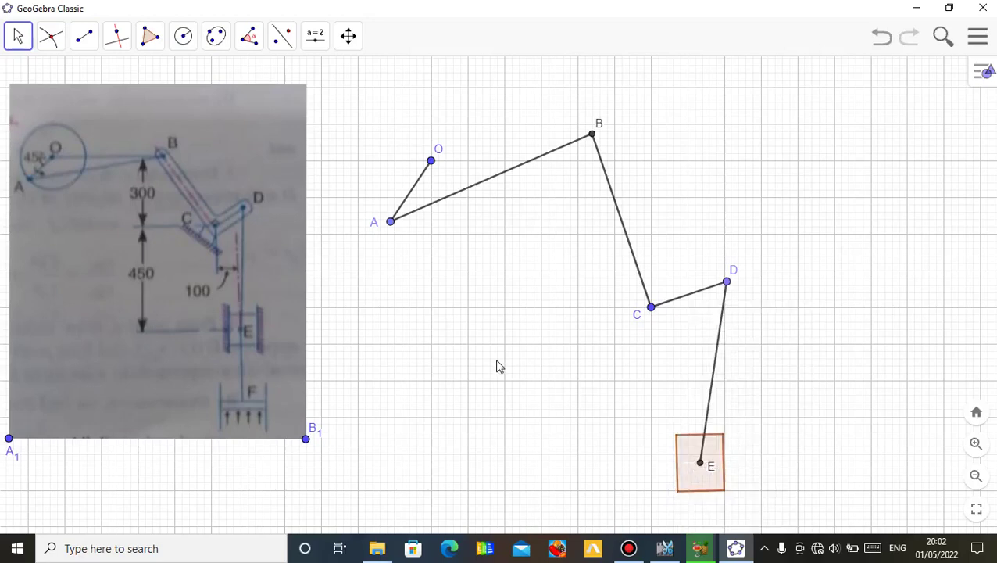
- Turn on the trace for points E and A
mouse_move(492, 346)
mouse_down()
mouse_move(492, 314)
mouse_move(490, 329)
mouse_up()
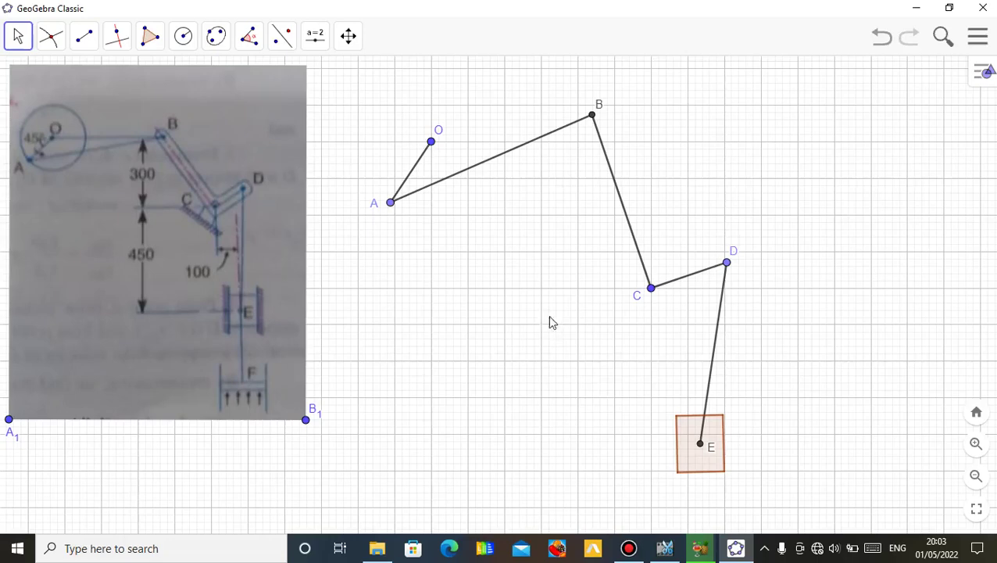
right_click(701, 445)
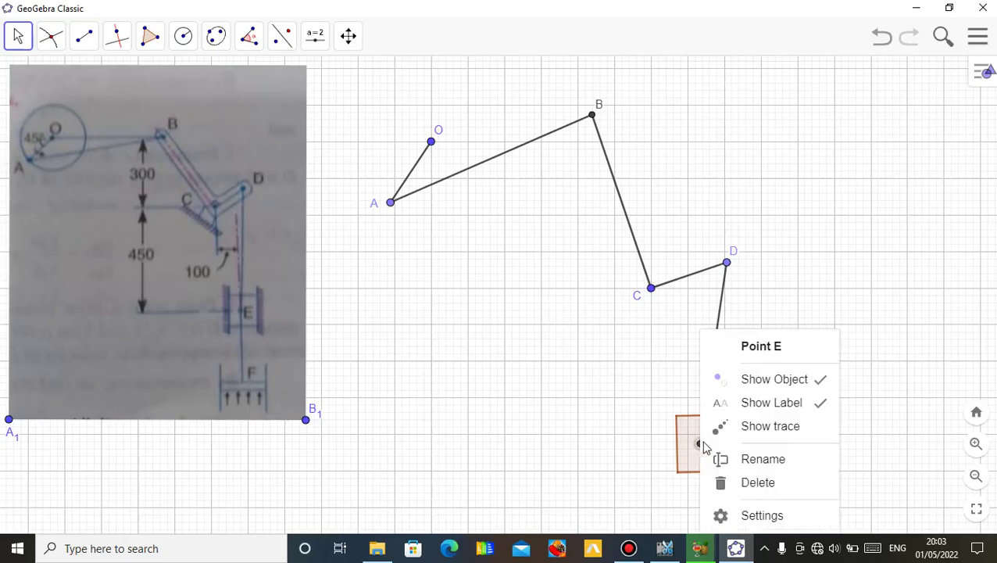
click(767, 428)
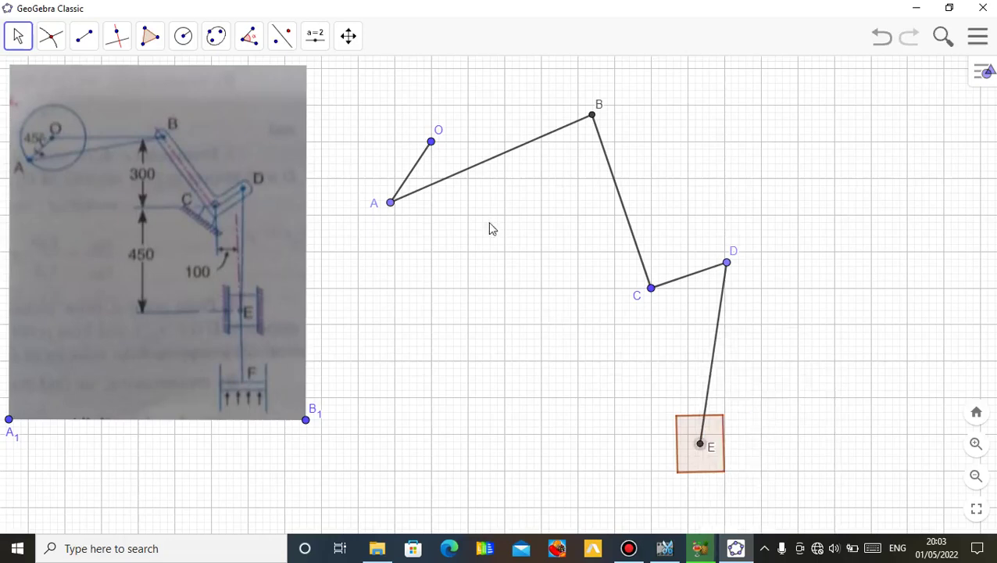
right_click(392, 204)
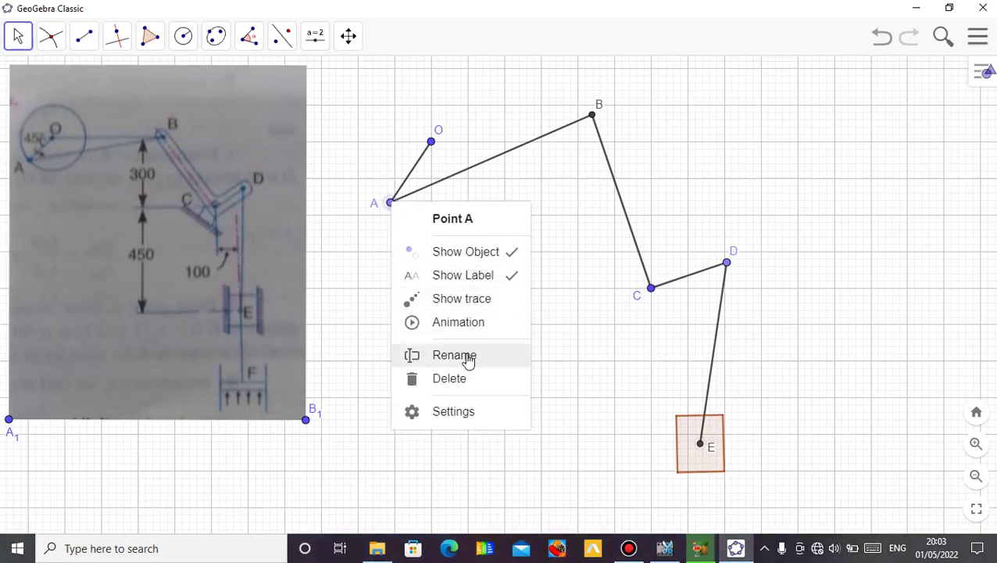
click(467, 305)
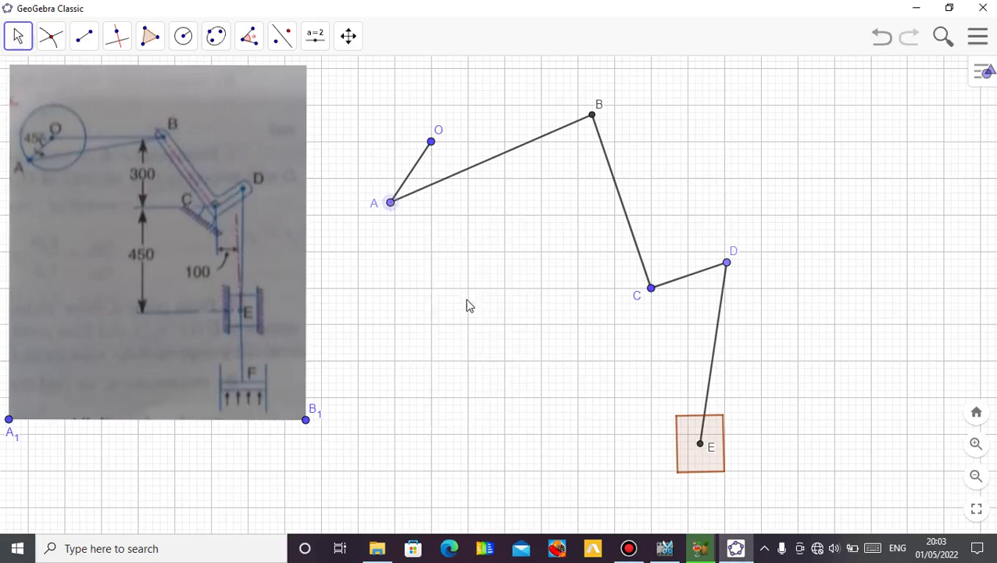
- Start the animation of point A to run the linkage
right_click(391, 204)
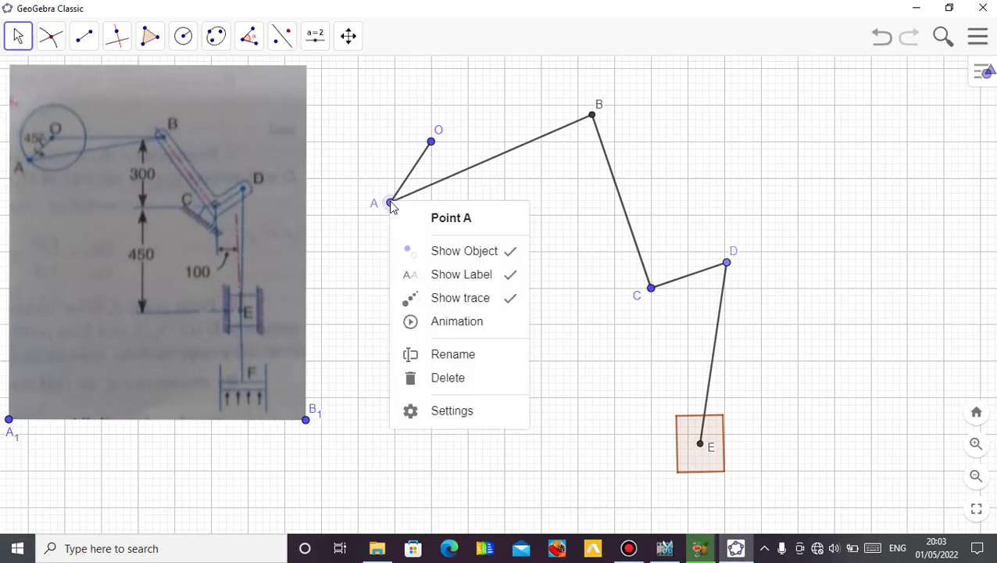
click(457, 322)
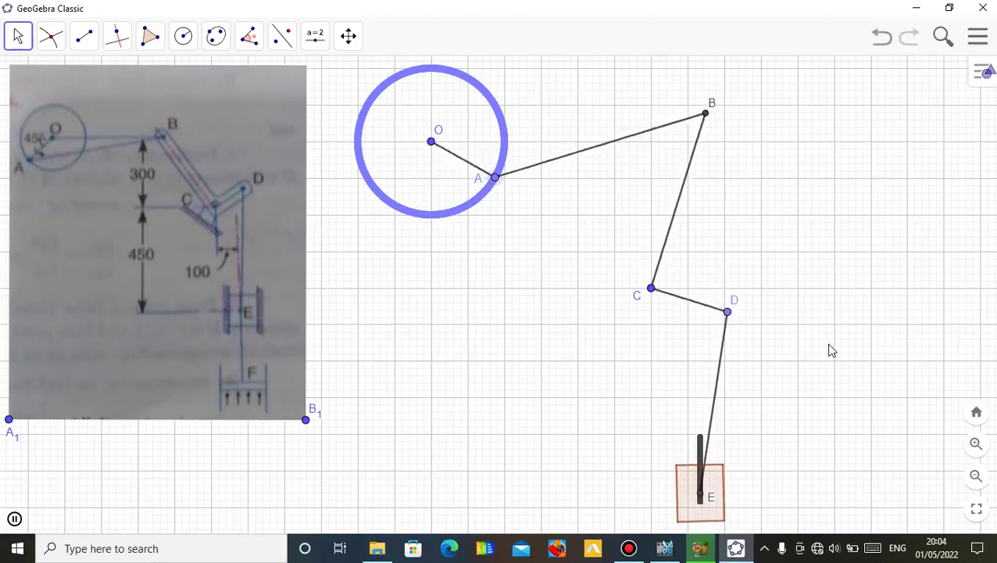
right_click(449, 314)
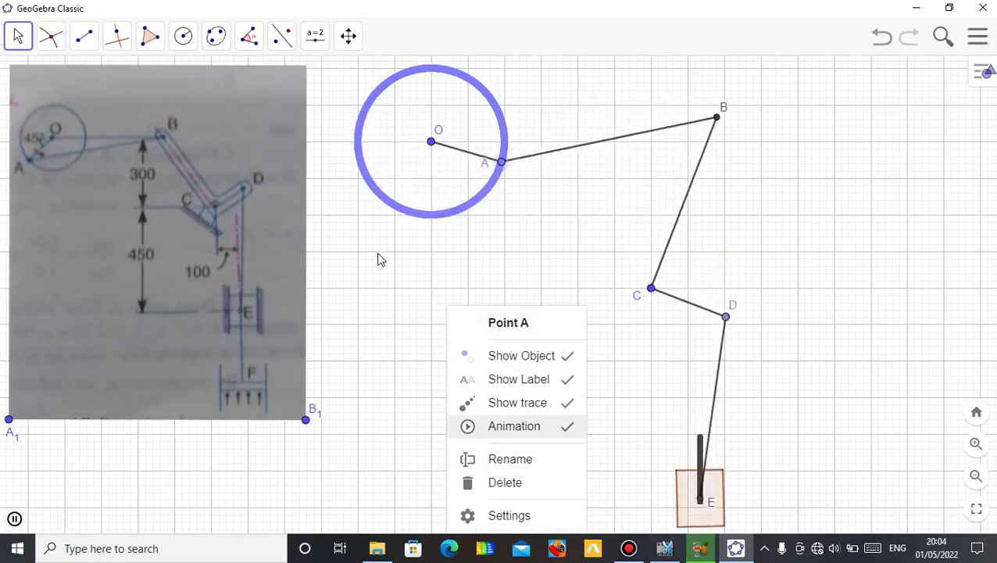
click(404, 296)
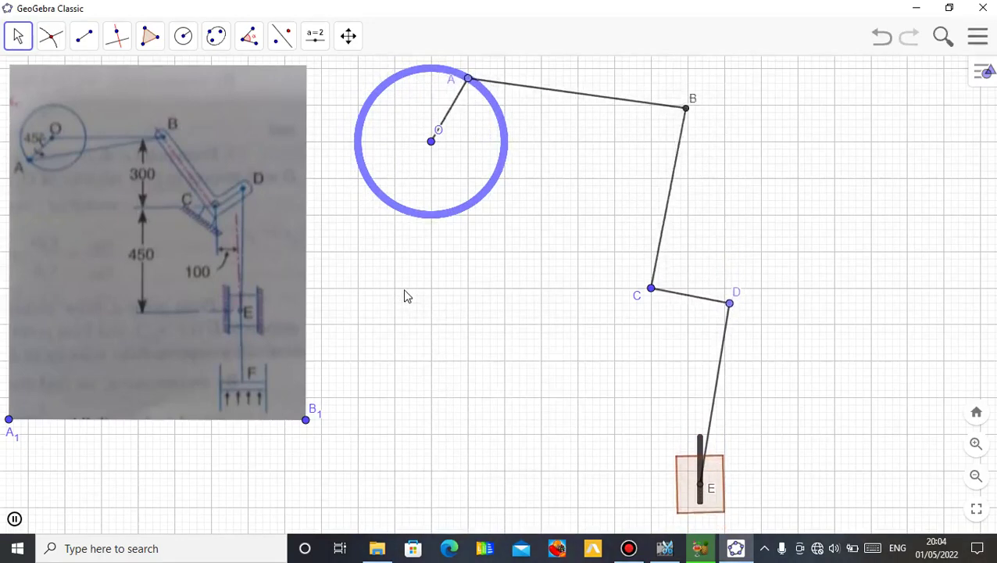
- Remove the grid from the graphics view
right_click(404, 295)
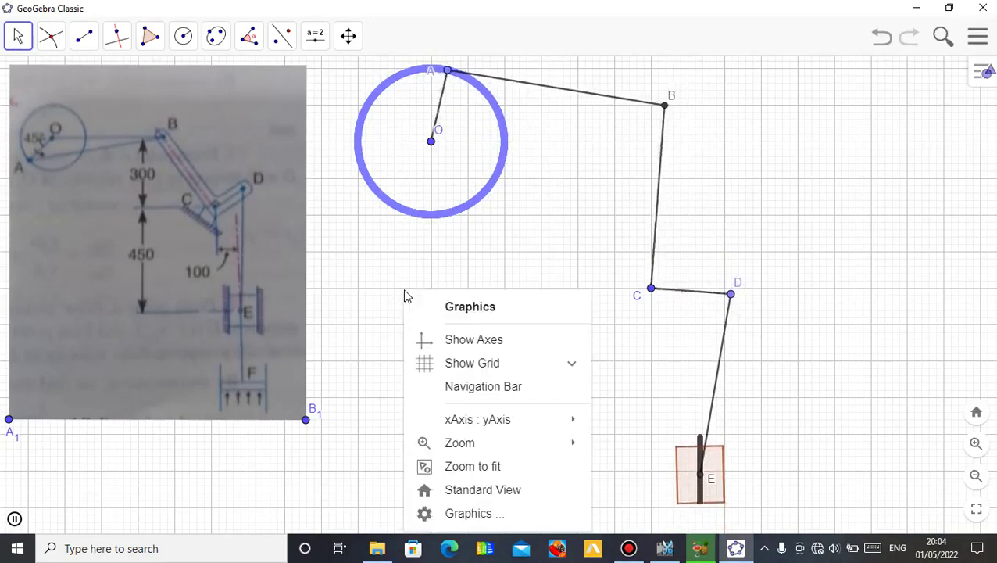
click(481, 364)
click(465, 390)
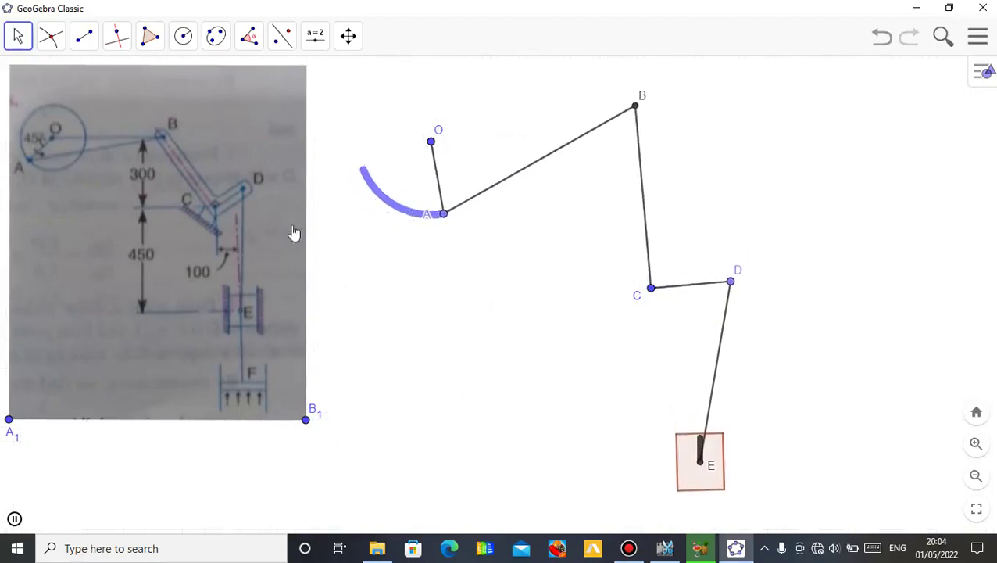
- Hide the reference image pic1 and its corner points B1 and A1
right_click(212, 156)
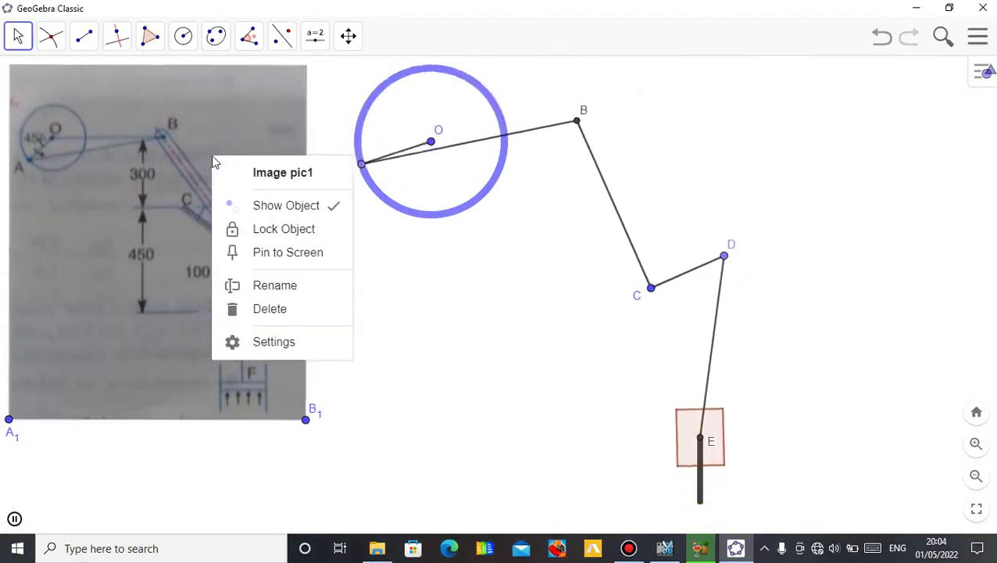
click(286, 205)
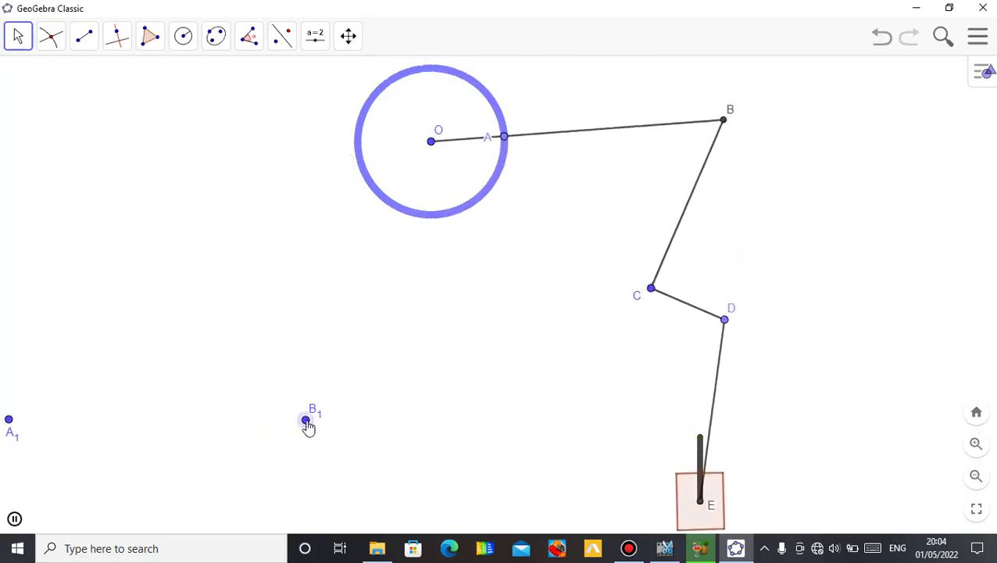
right_click(307, 422)
click(396, 379)
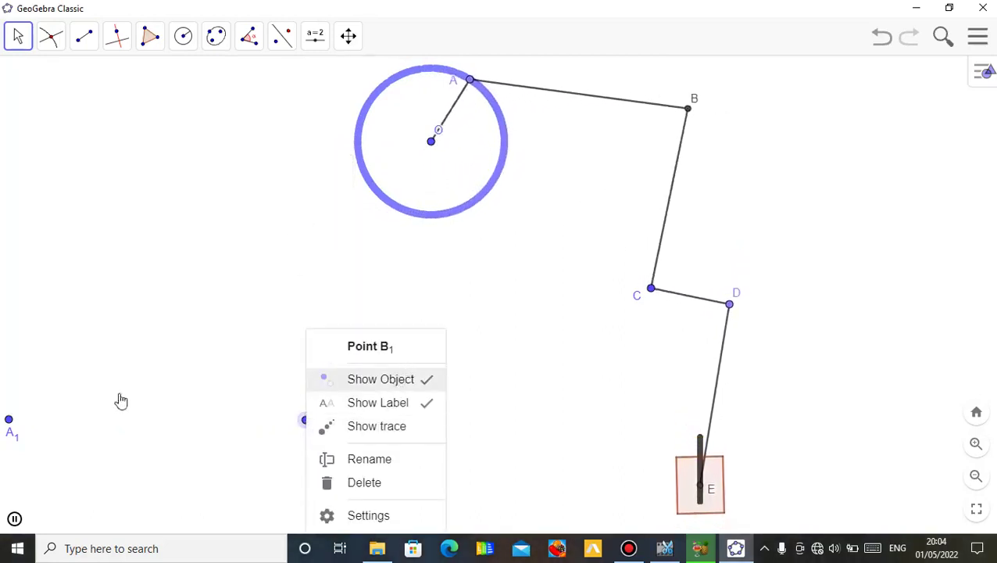
right_click(9, 419)
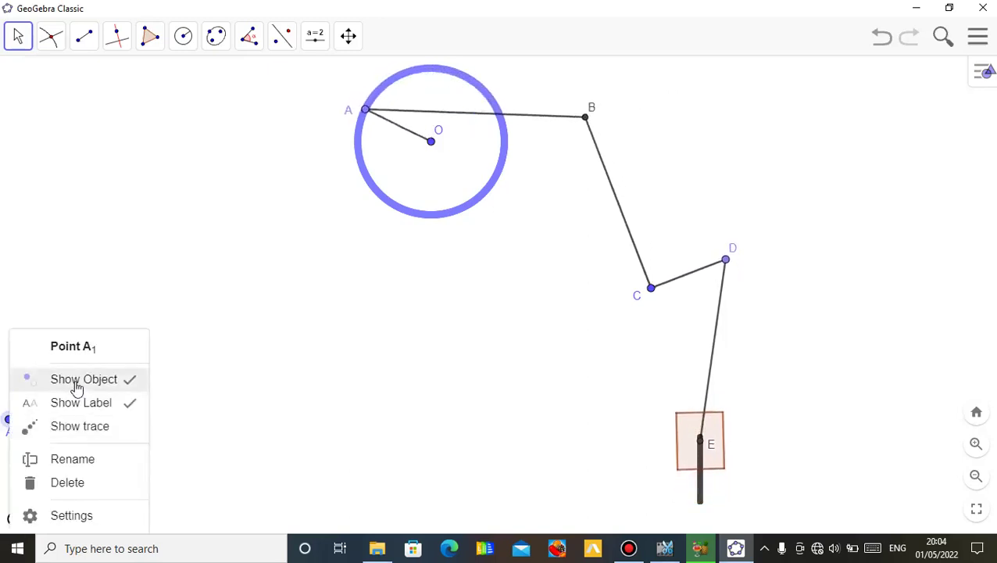
click(77, 380)
mouse_move(332, 340)
mouse_down()
mouse_move(200, 369)
mouse_move(171, 331)
mouse_up()
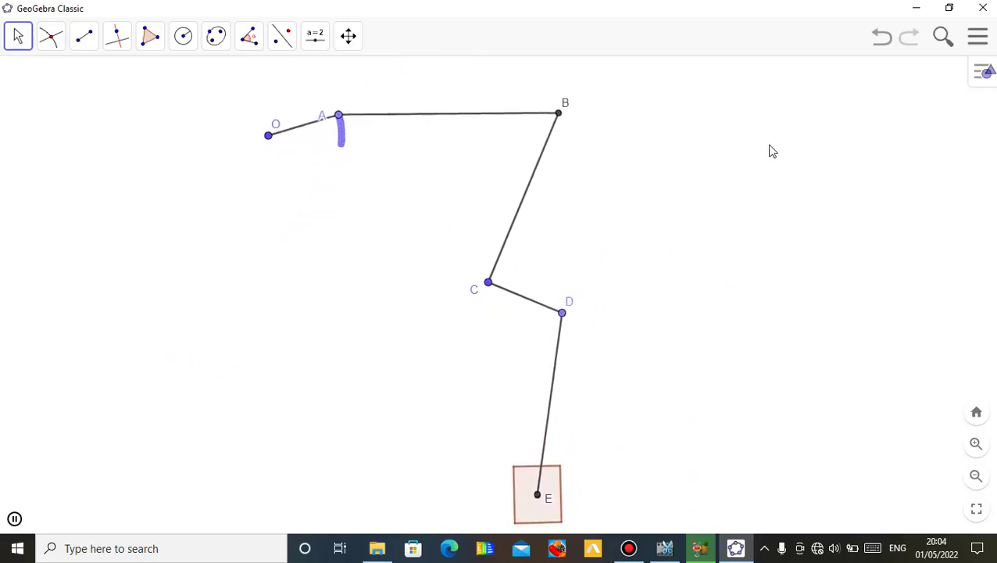
- Save the construction under the name Mechanism in the Desktop folder
click(980, 37)
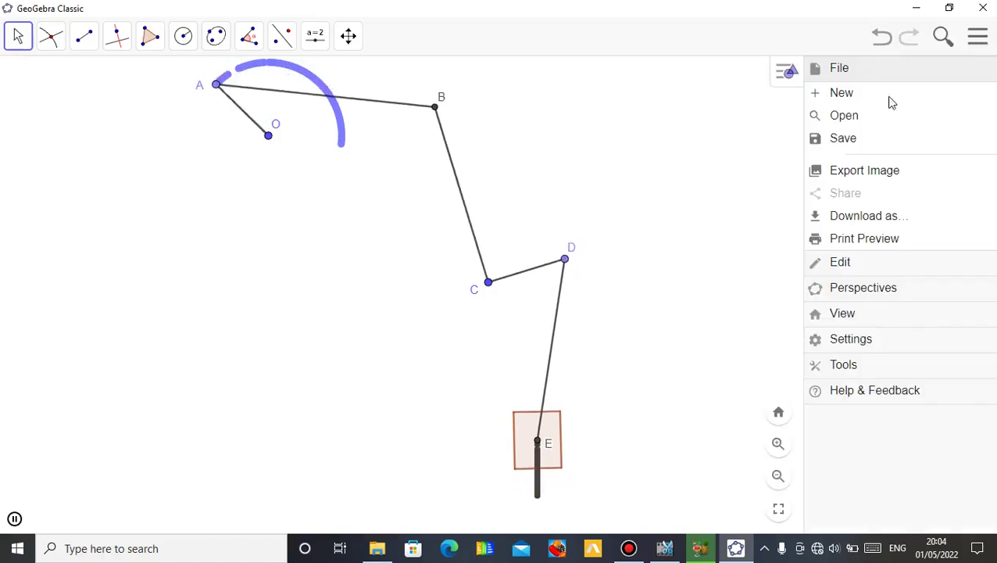
click(857, 140)
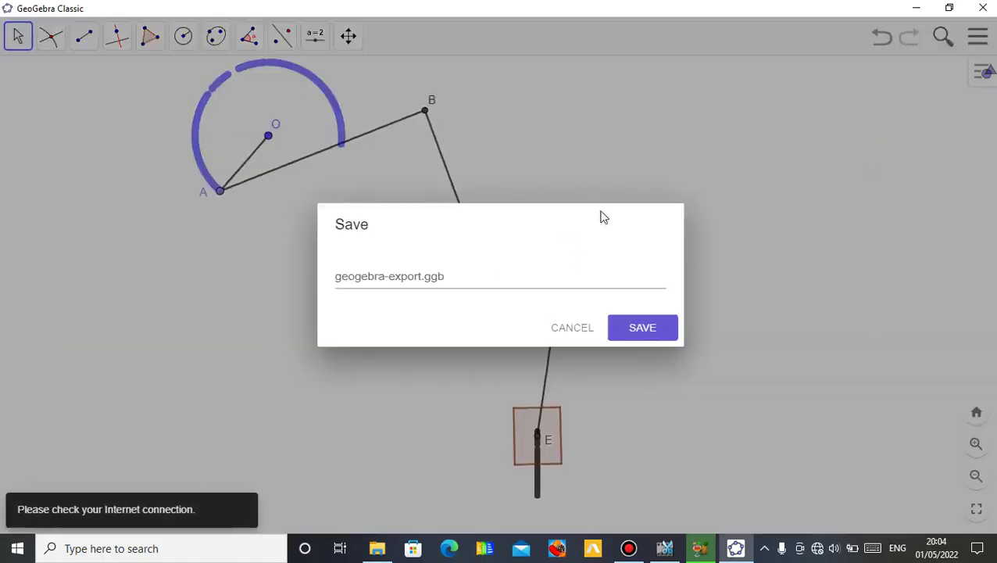
click(458, 274)
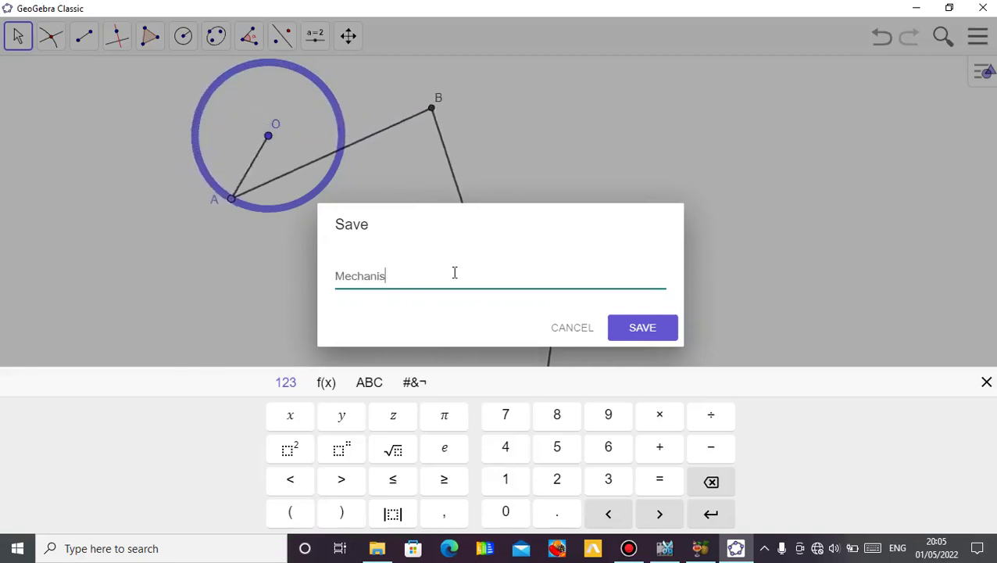
click(643, 329)
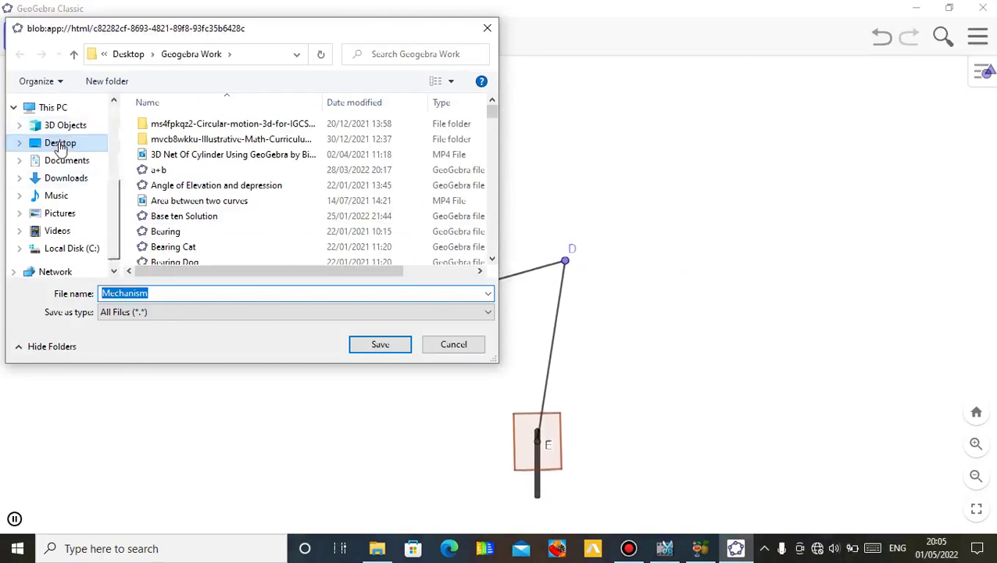
click(60, 144)
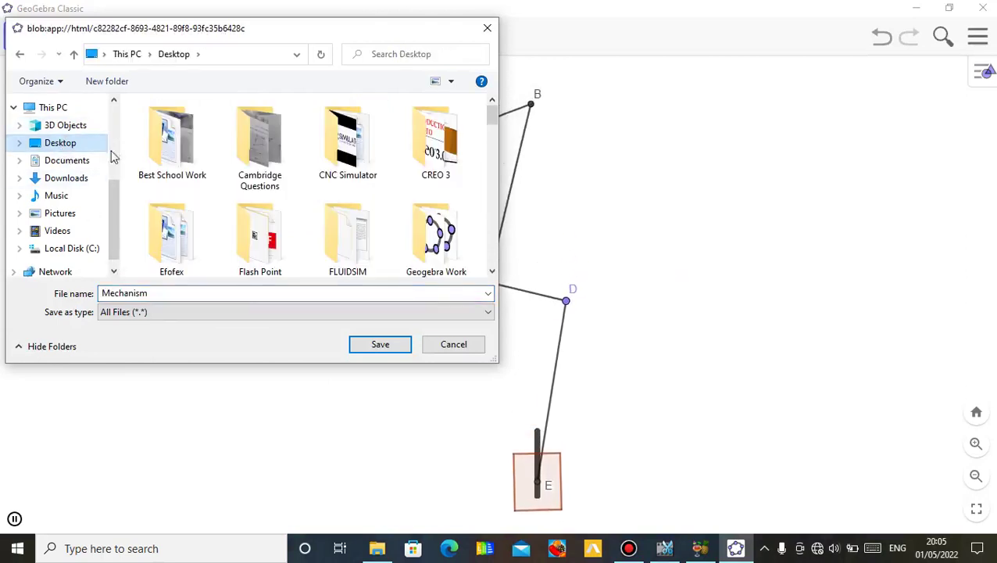
click(379, 344)
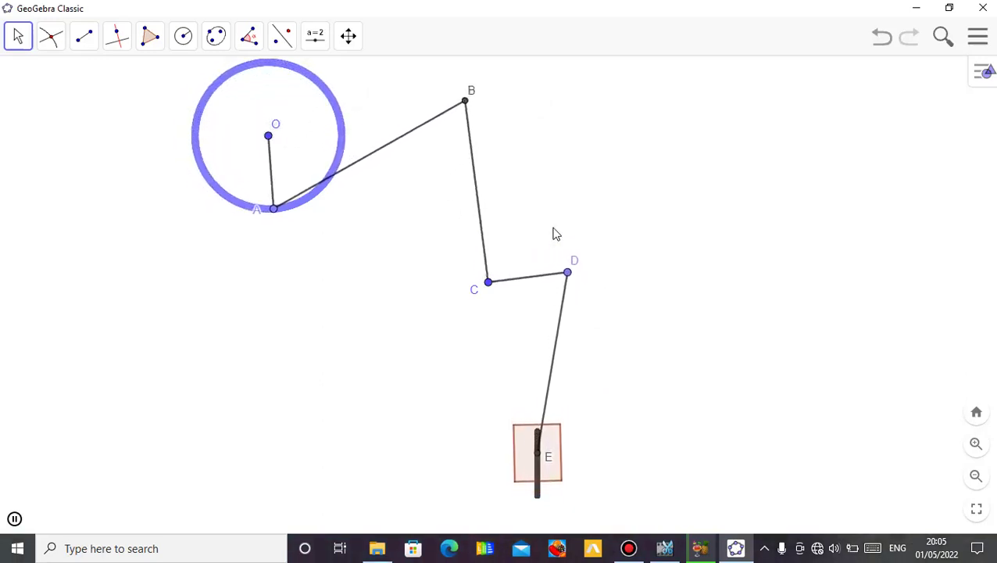
mouse_move(559, 8)
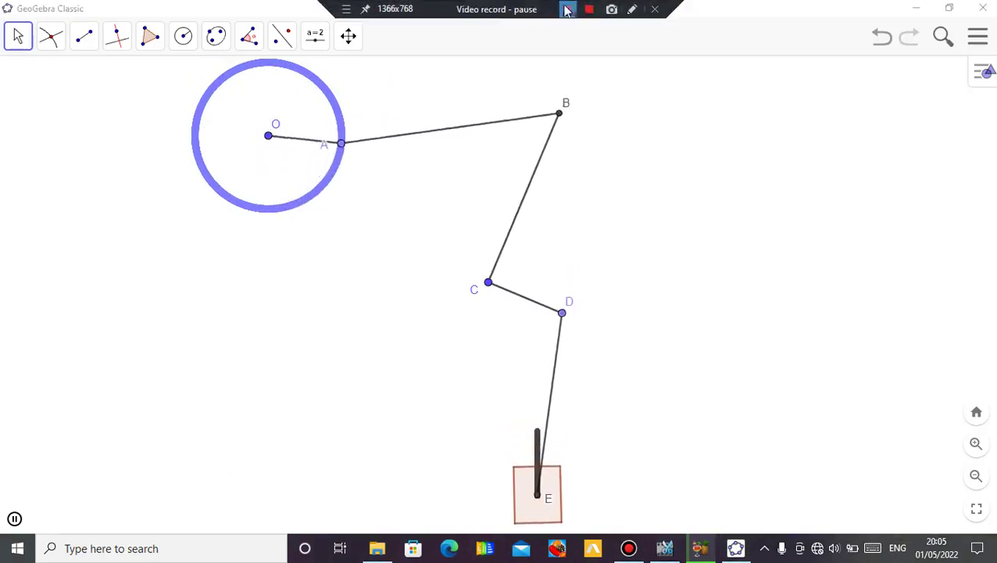